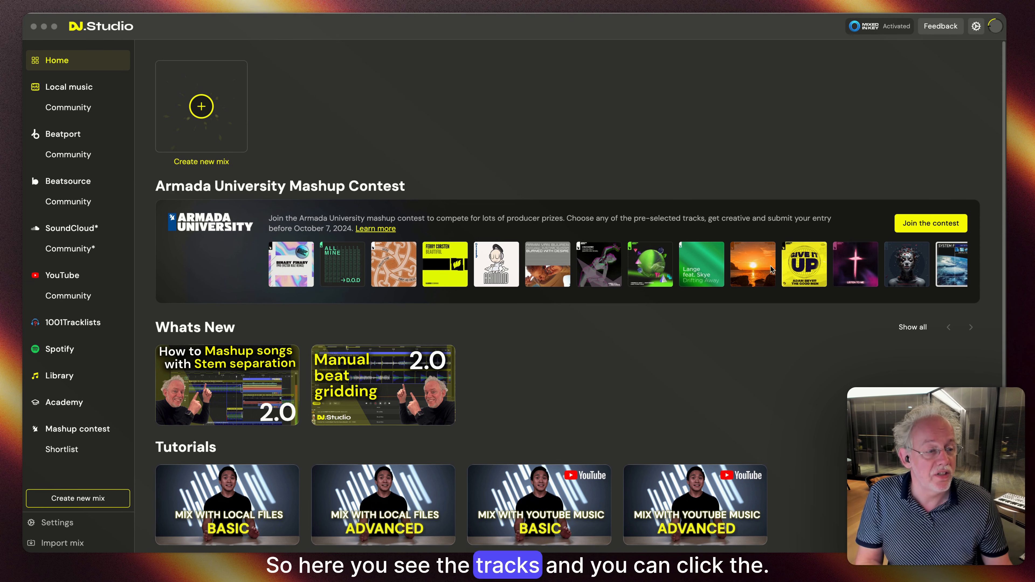
Join the Armada University Mashup Contest to bring up its pre-selected tracks.
{"action": "left_click", "coordinate": [937, 227]}
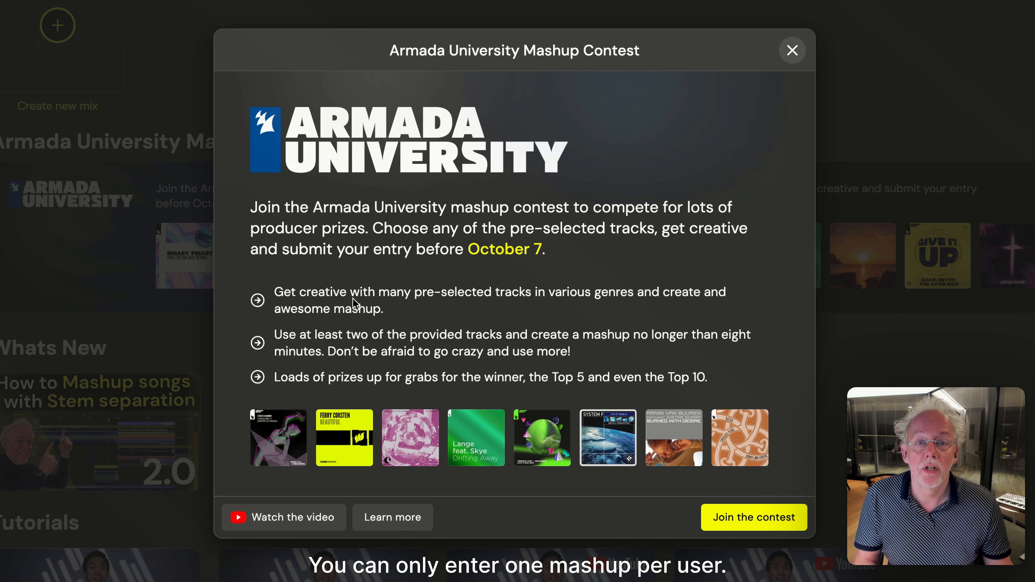
{"action": "left_click", "coordinate": [754, 517]}
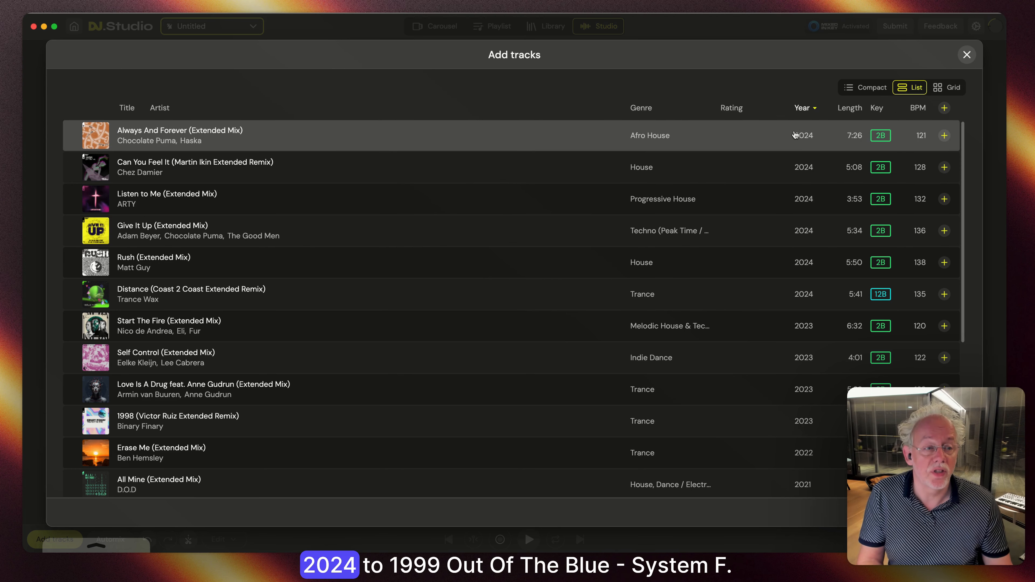
Rate the contest tracks Out Of The Blue, Can You Feel It and Give It Up five stars each.
{"action": "scroll", "coordinate": [806, 136], "scroll_direction": "down", "scroll_amount": 6}
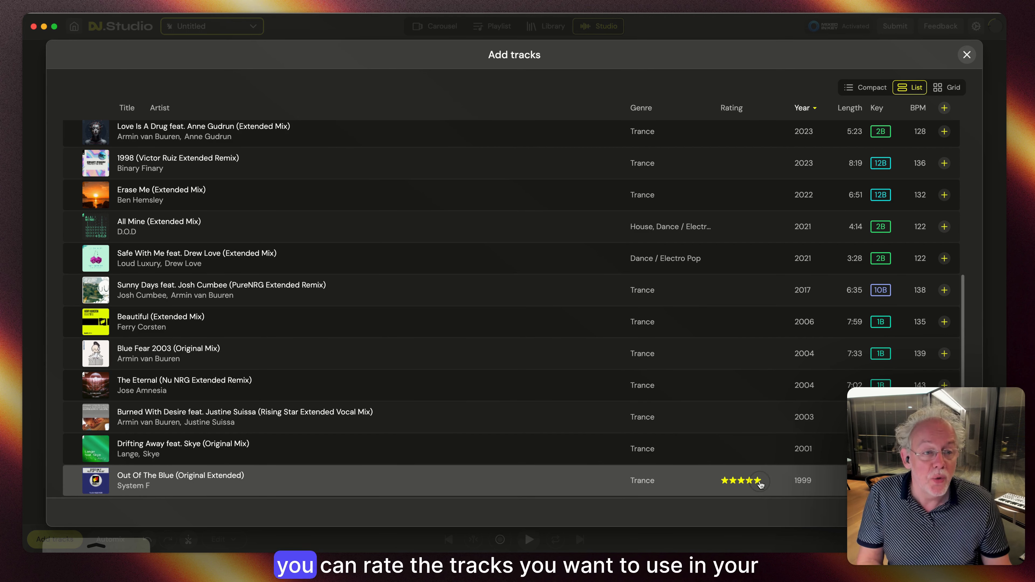
{"action": "left_click", "coordinate": [758, 482]}
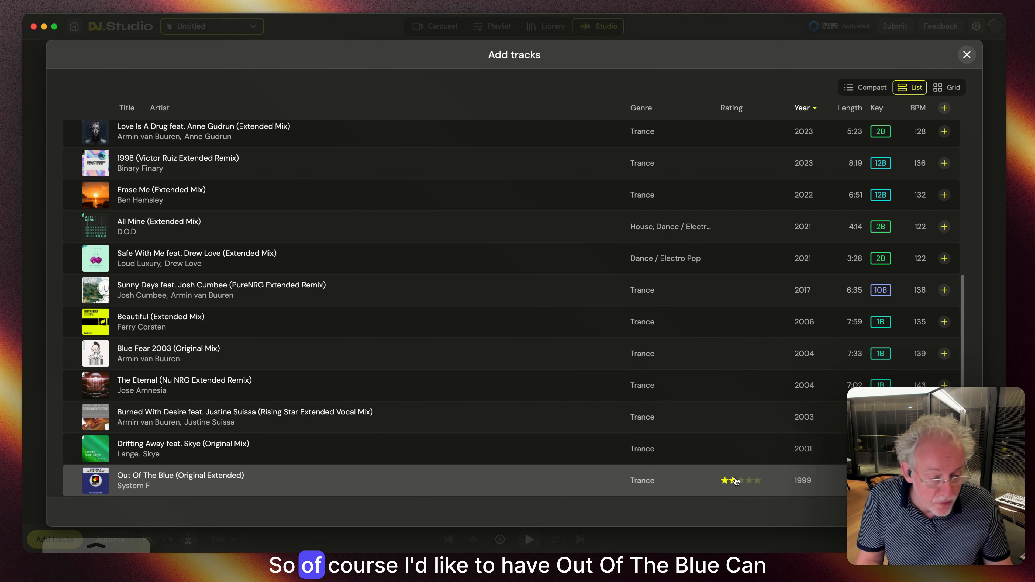
{"action": "scroll", "coordinate": [760, 408], "scroll_direction": "up", "scroll_amount": 5}
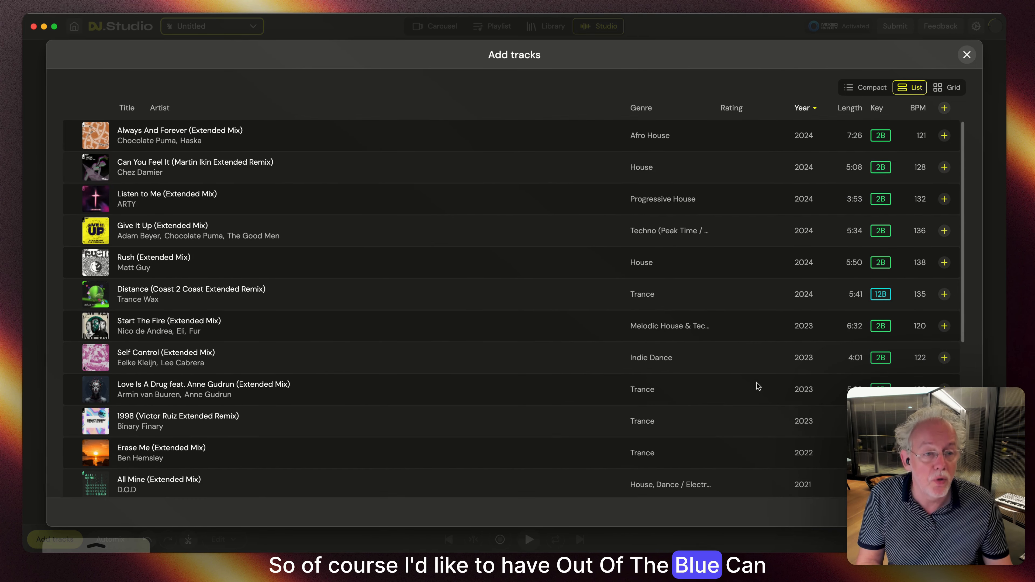
{"action": "left_click", "coordinate": [760, 174]}
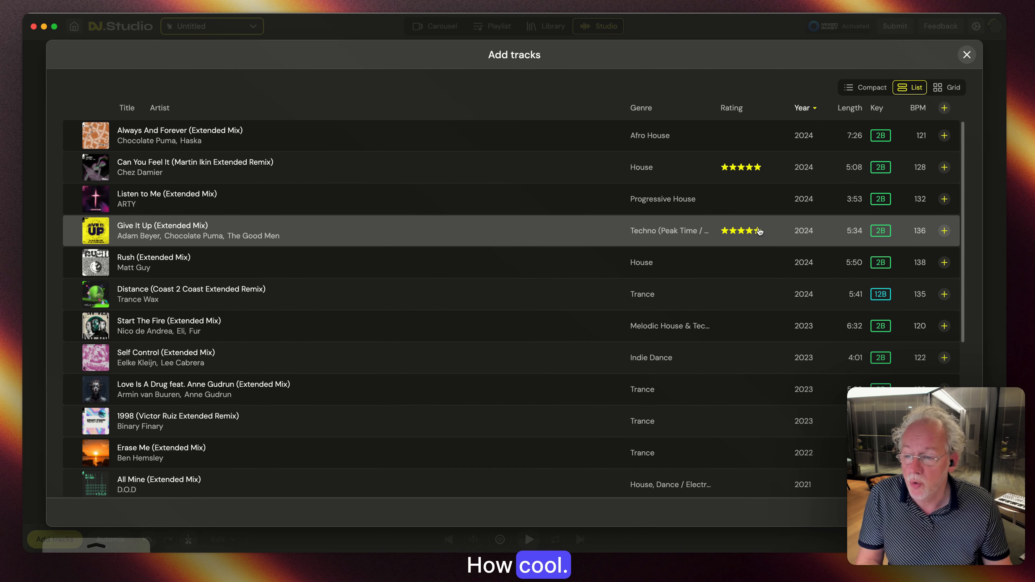
{"action": "left_click", "coordinate": [759, 231]}
Preview Self Control and 1998 (Victor Ruiz Extended Remix), skipping ahead to a later part of 1998.
{"action": "left_click", "coordinate": [371, 352]}
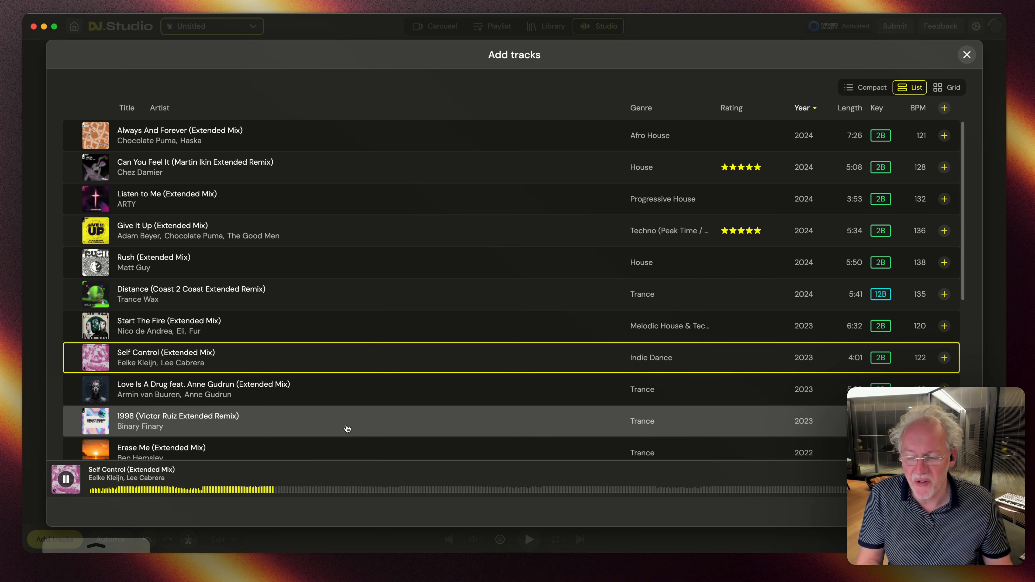
{"action": "left_click", "coordinate": [290, 420]}
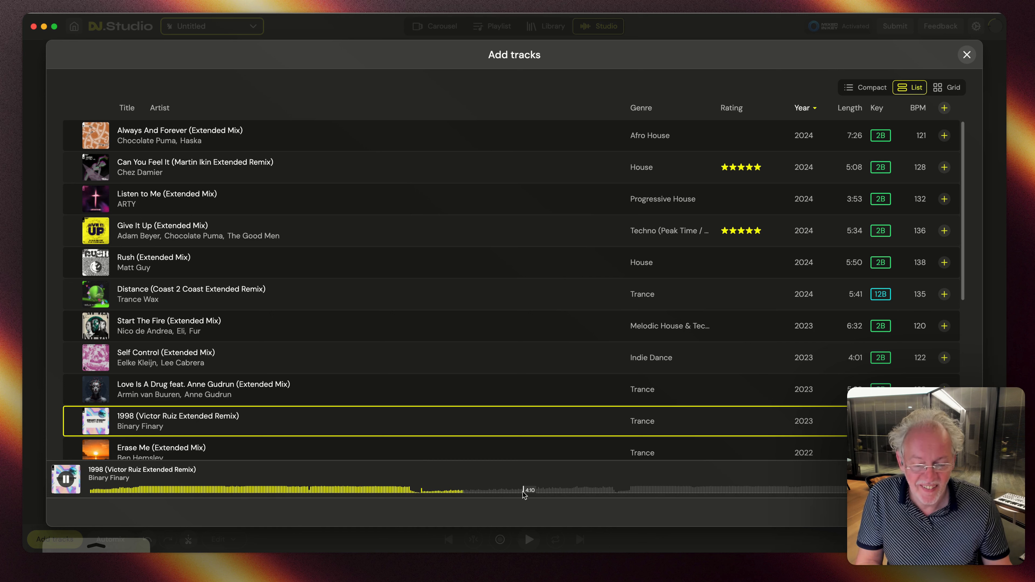
{"action": "left_click", "coordinate": [578, 489]}
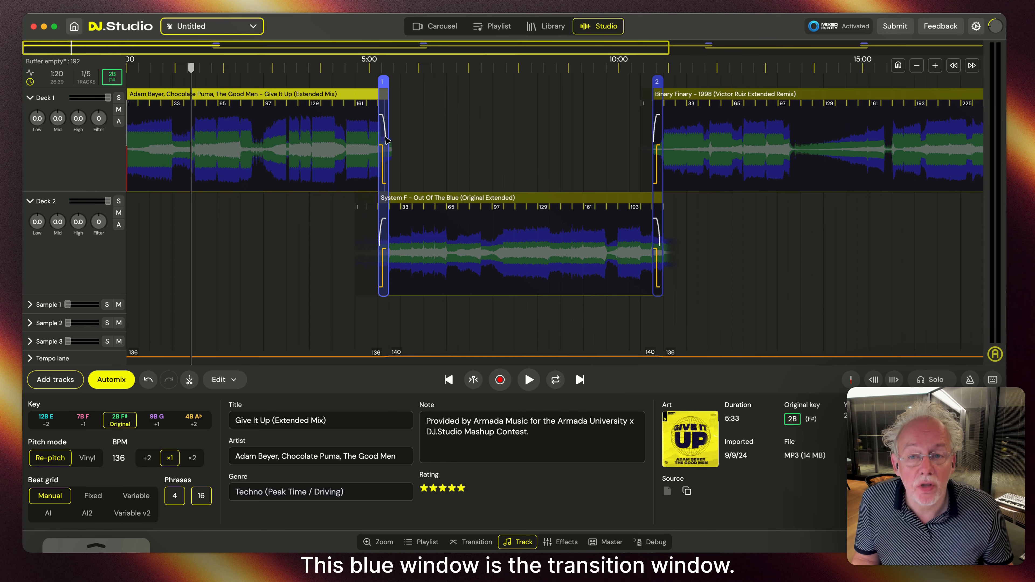
Move the first transition earlier to about 5:00 and shift Out Of The Blue so the transition starts at its bar 21.
{"action": "left_click", "coordinate": [384, 78]}
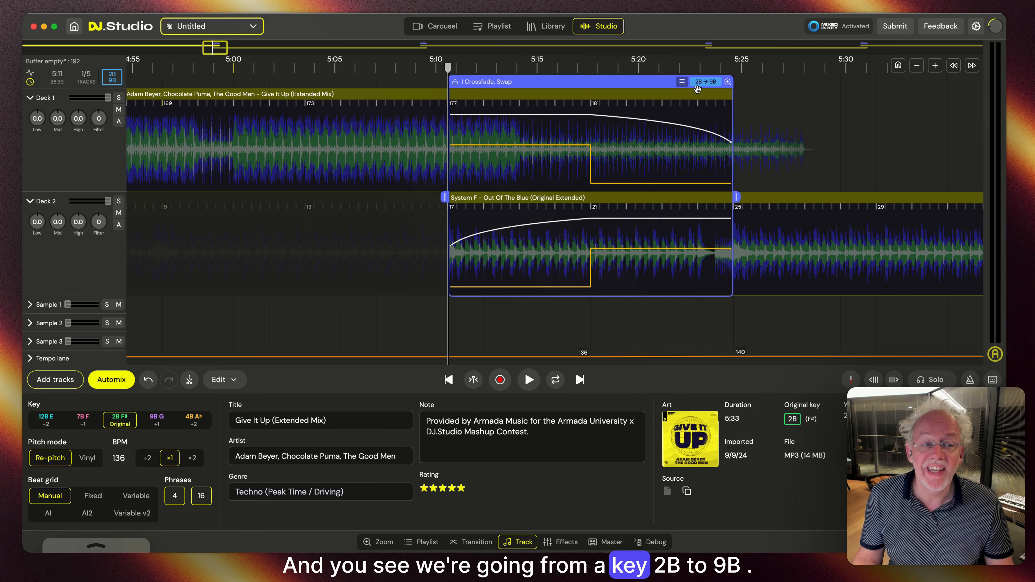
{"action": "left_click_drag", "start_coordinate": [590, 82], "coordinate": [375, 83]}
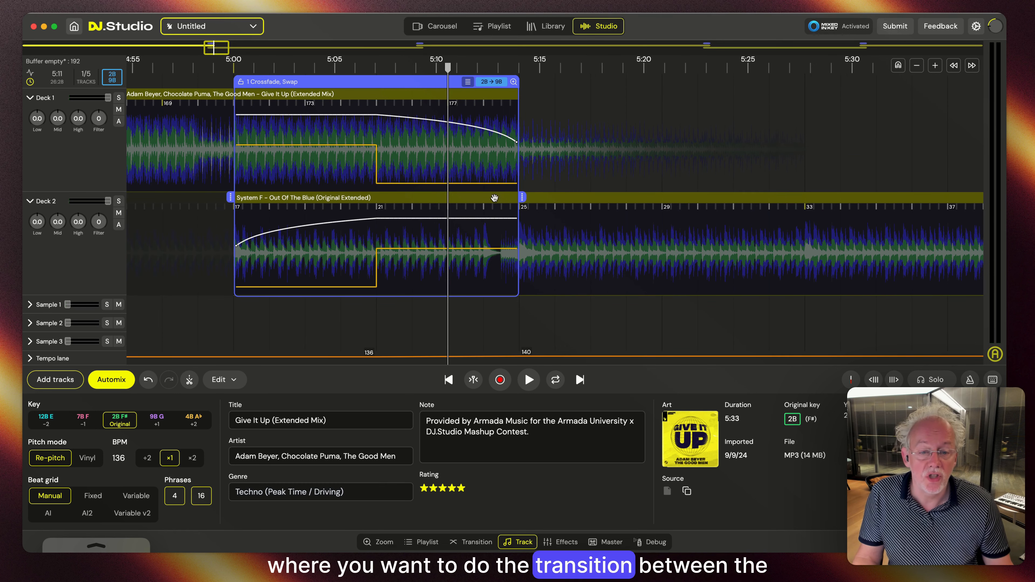
{"action": "left_click_drag", "start_coordinate": [461, 197], "coordinate": [315, 197]}
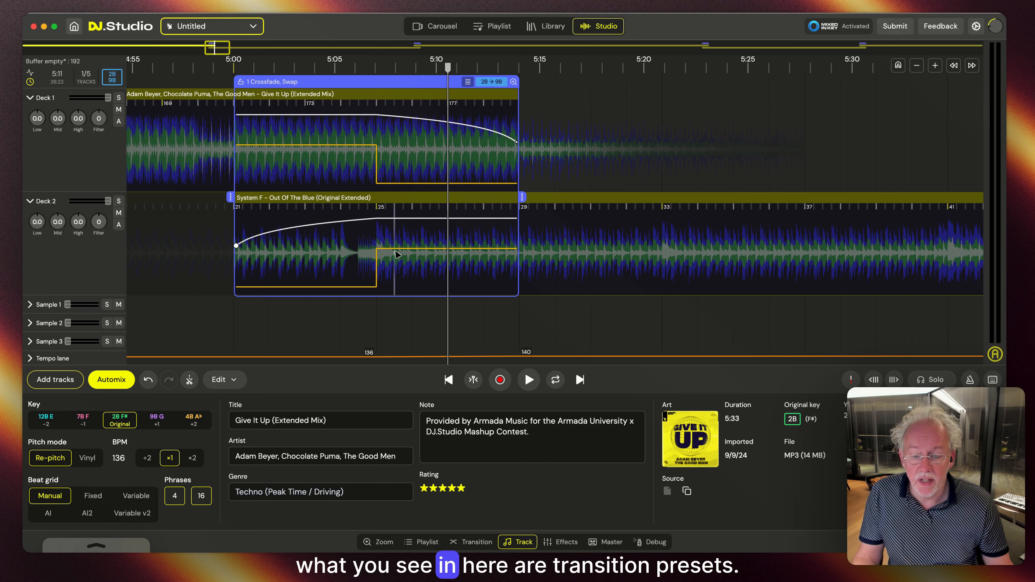
Try other volume crossfade lengths on the first transition, return it to 50% and set the bass swap value to 4.
{"action": "left_click", "coordinate": [472, 542]}
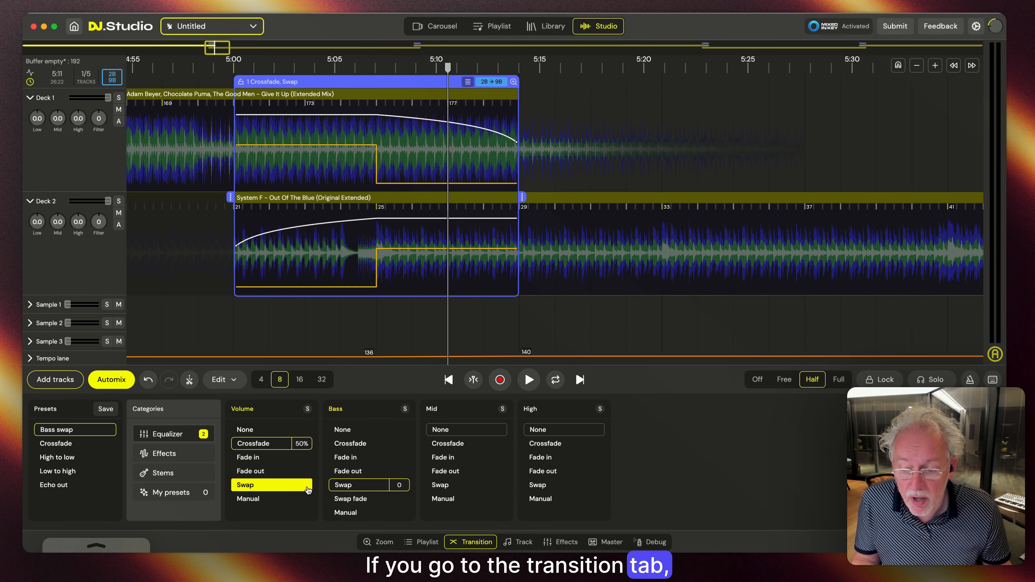
{"action": "left_click", "coordinate": [305, 446]}
{"action": "left_click", "coordinate": [306, 446]}
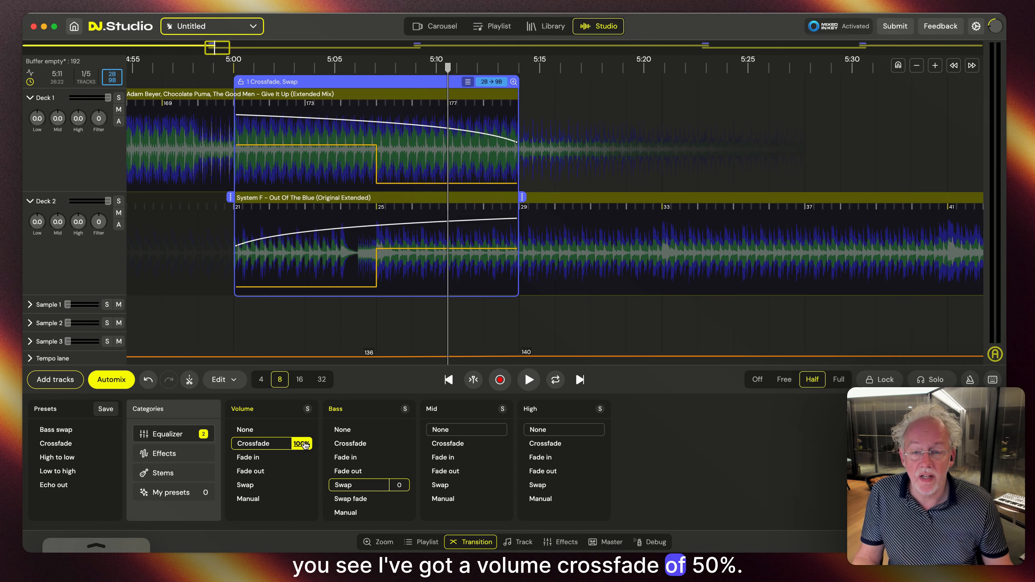
{"action": "left_click", "coordinate": [306, 446]}
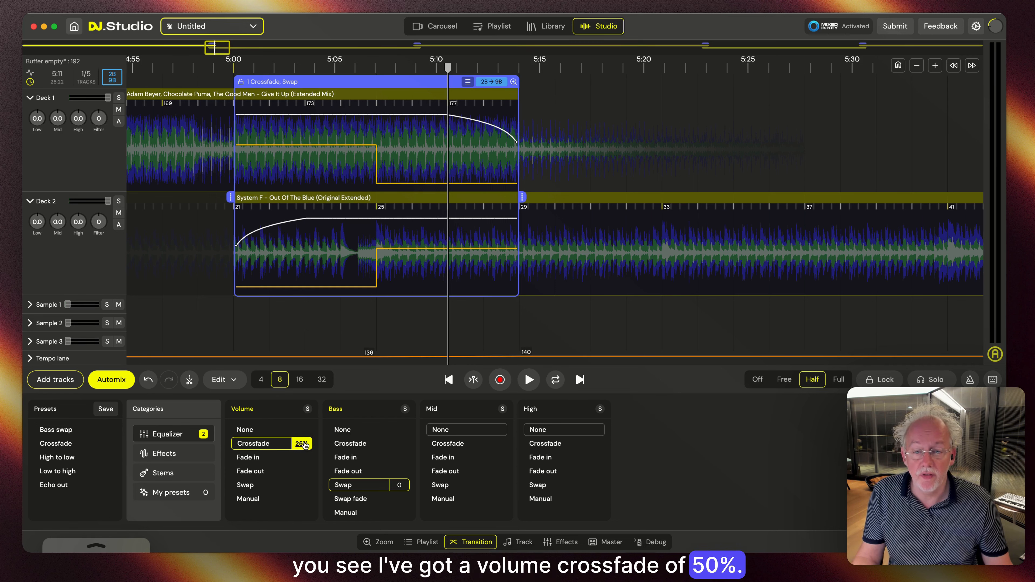
{"action": "mouse_move", "coordinate": [237, 245]}
{"action": "left_mouse_down"}
{"action": "mouse_move", "coordinate": [237, 225]}
{"action": "mouse_move", "coordinate": [237, 244]}
{"action": "left_mouse_up"}
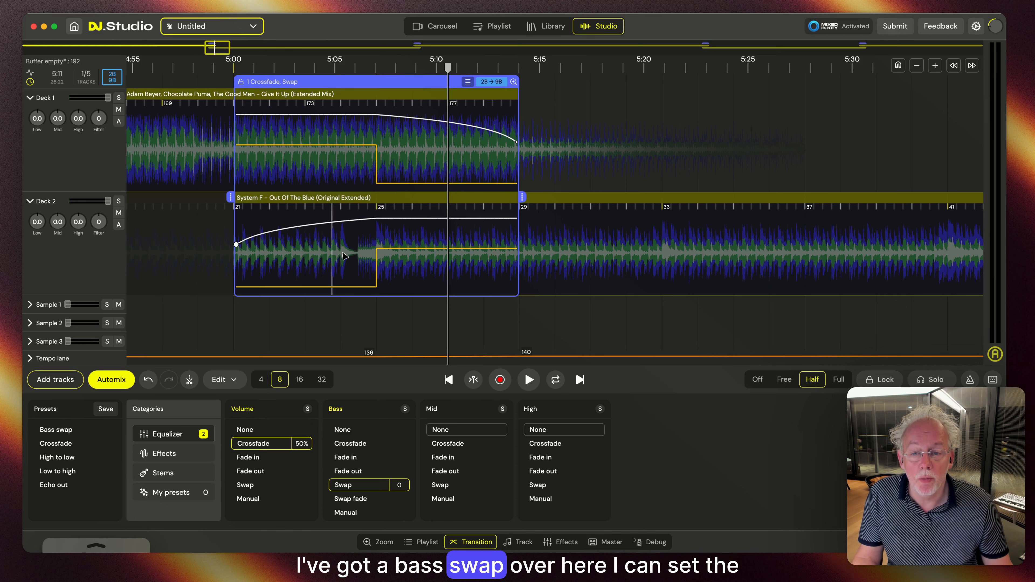
{"action": "left_click", "coordinate": [397, 486]}
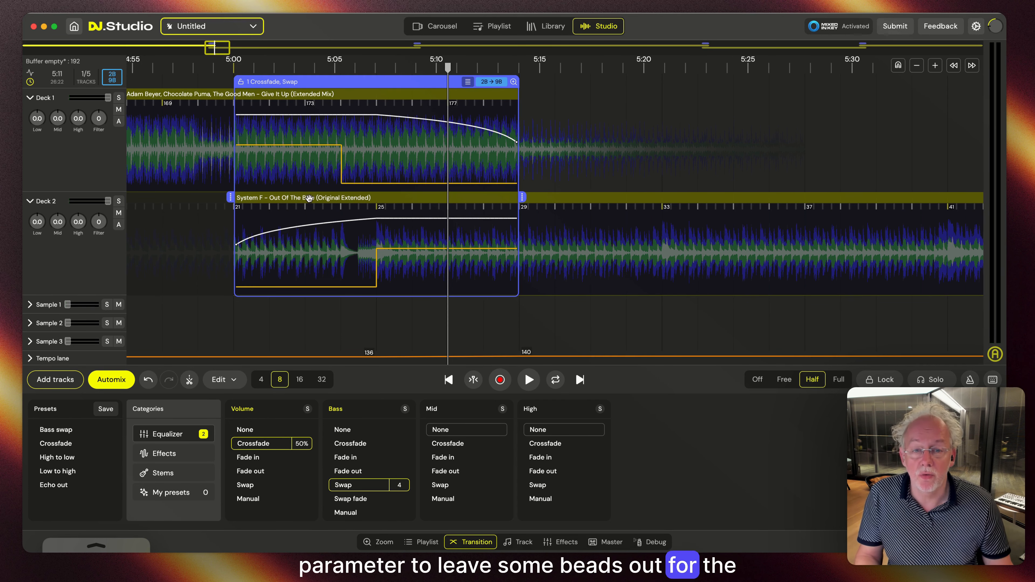
Play through the first transition and raise the starting point of Out Of The Blue's volume curve.
{"action": "key", "text": "space"}
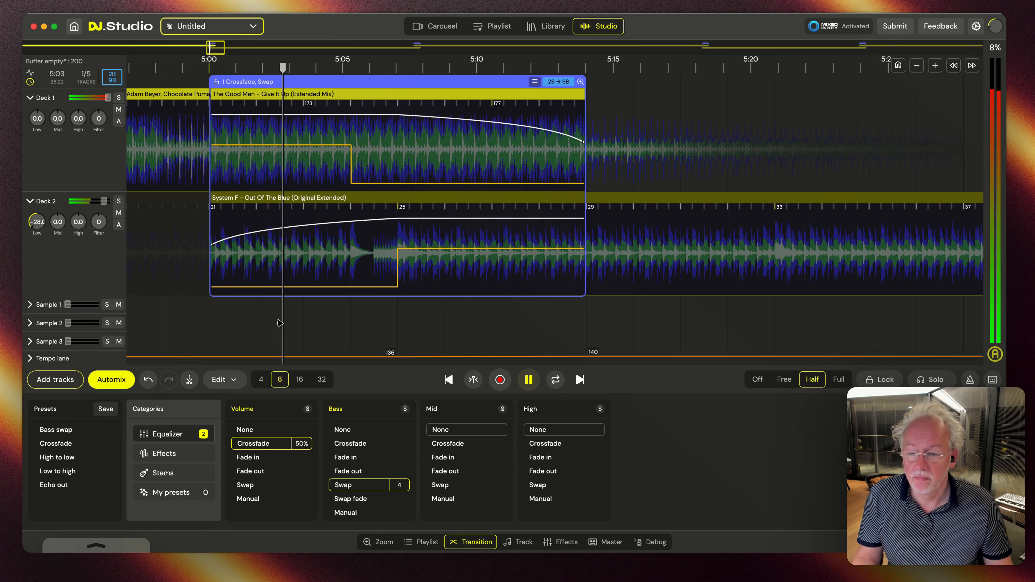
{"action": "left_click_drag", "start_coordinate": [212, 245], "coordinate": [210, 229]}
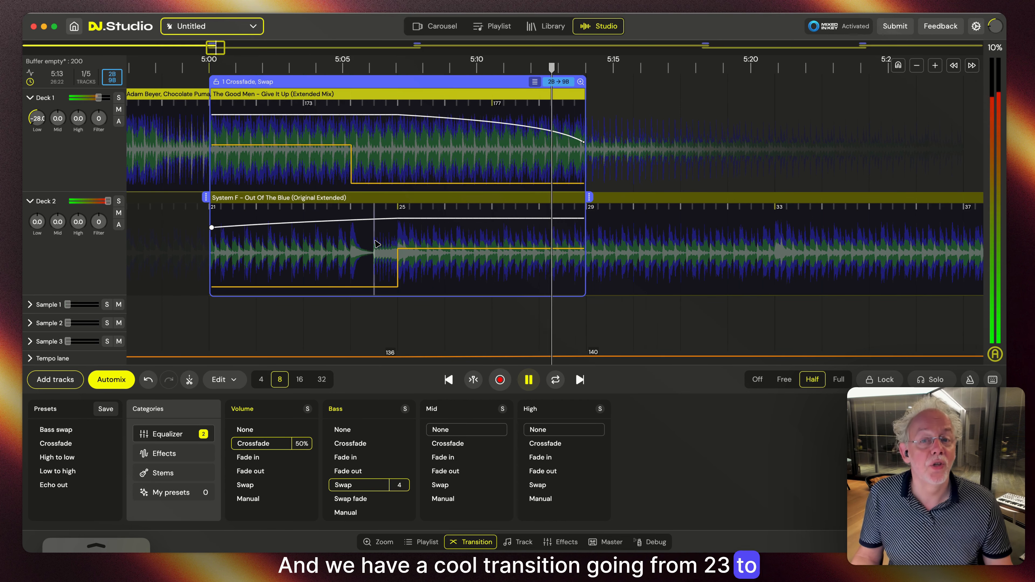
{"action": "key", "text": "space"}
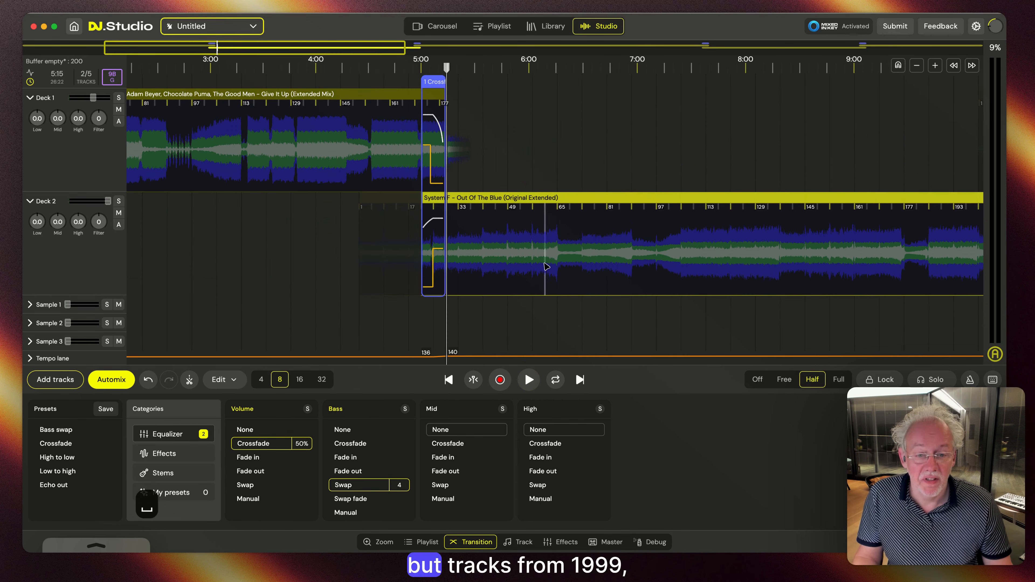
Listen to Out Of The Blue from about 6:08 and from about 7:51 to judge its beat.
{"action": "left_click", "coordinate": [542, 264]}
{"action": "key", "text": "space"}
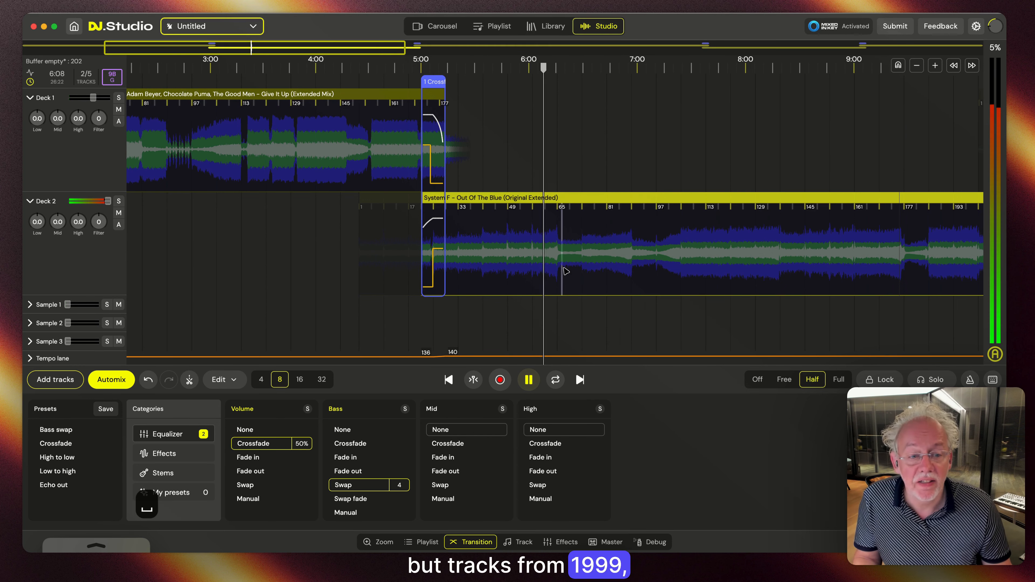
{"action": "scroll", "coordinate": [564, 285], "scroll_direction": "right", "scroll_amount": 10}
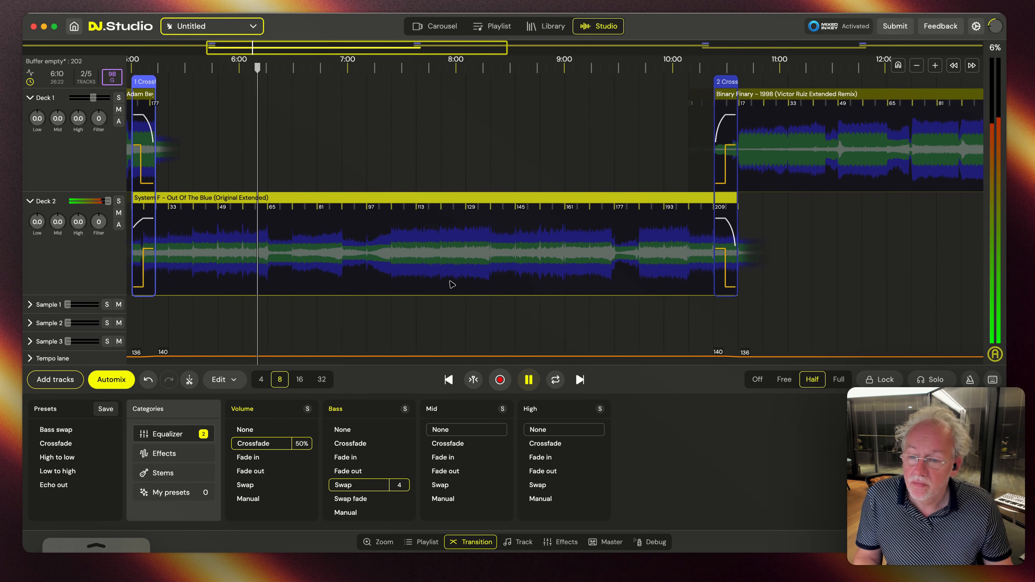
{"action": "key", "text": "space"}
{"action": "left_click", "coordinate": [436, 275]}
{"action": "key", "text": "space"}
{"action": "key", "text": "space"}
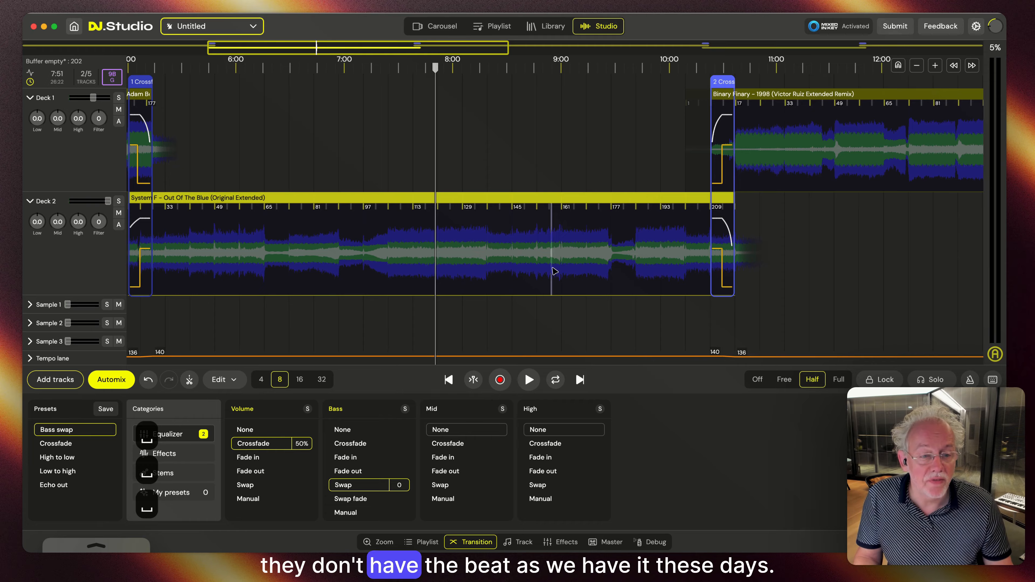
Listen to the drums in Give It Up from about 1:13.
{"action": "scroll", "coordinate": [554, 271], "scroll_direction": "right", "scroll_amount": 10}
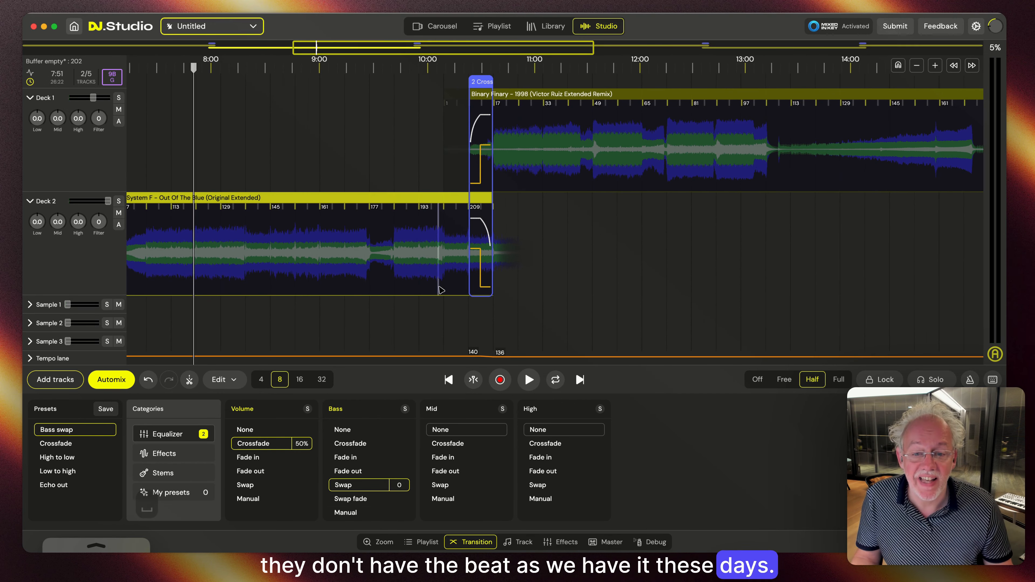
{"action": "scroll", "coordinate": [441, 290], "scroll_direction": "down", "scroll_amount": 5}
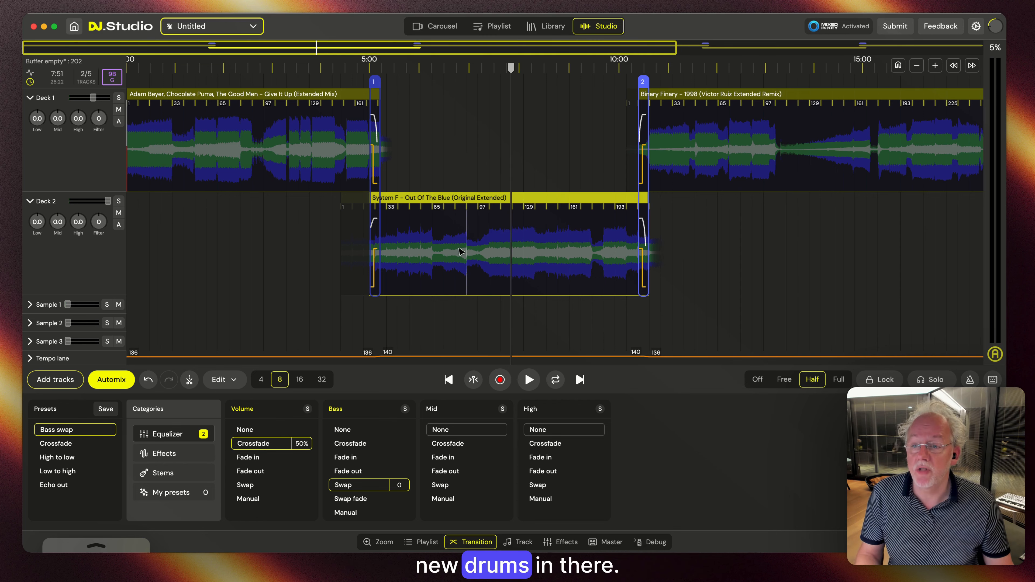
{"action": "left_click", "coordinate": [186, 154]}
{"action": "key", "text": "space"}
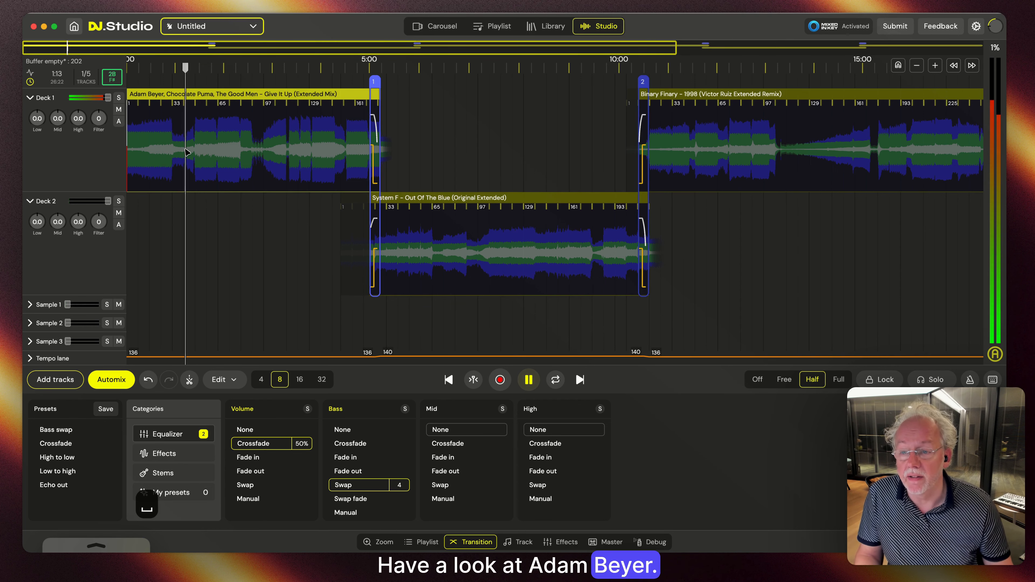
{"action": "scroll", "coordinate": [186, 157], "scroll_direction": "up", "scroll_amount": 10}
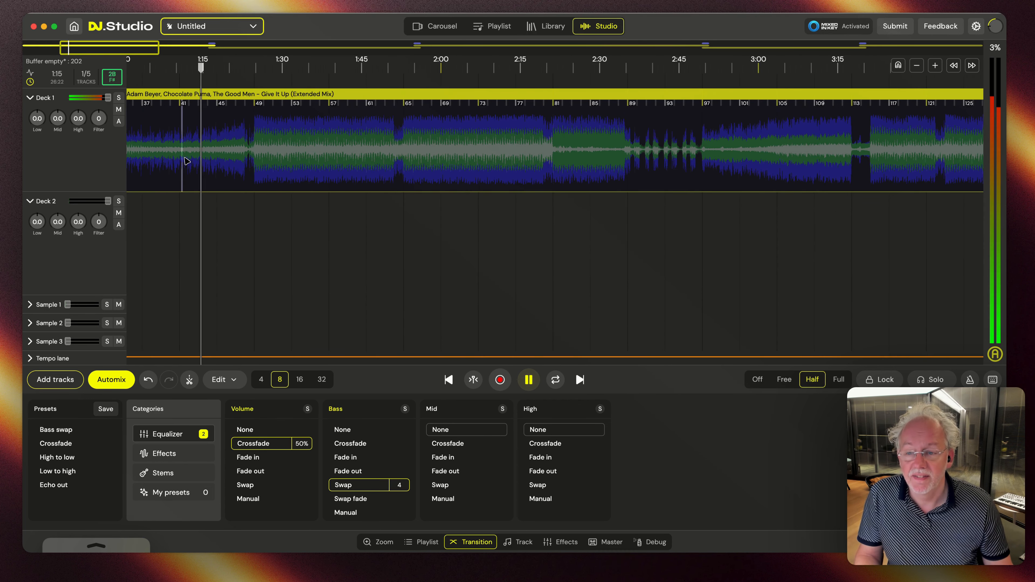
{"action": "key", "text": "space"}
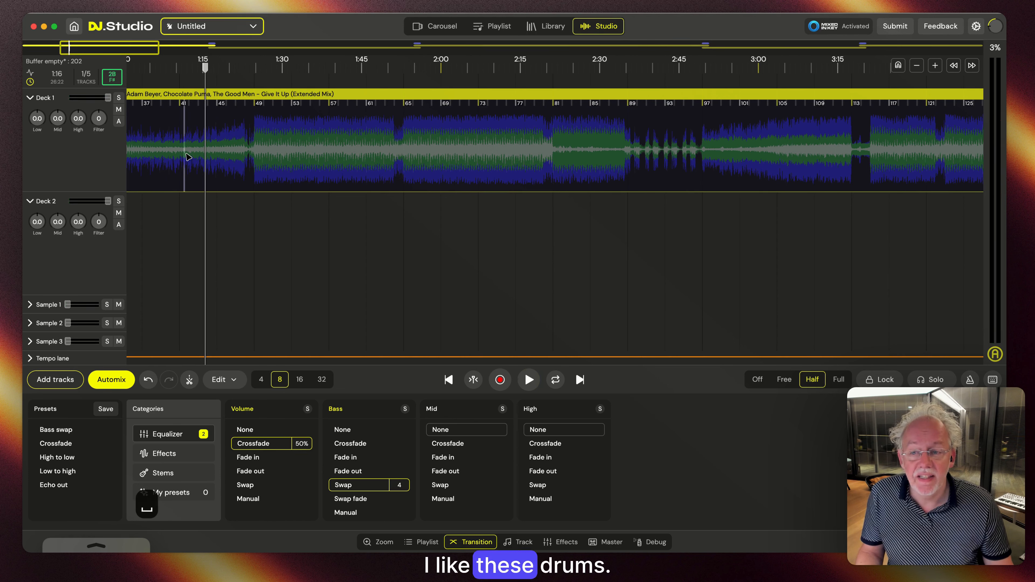
{"action": "left_click_drag", "start_coordinate": [182, 152], "coordinate": [261, 153]}
{"action": "left_click", "coordinate": [288, 132]}
{"action": "left_click", "coordinate": [289, 135]}
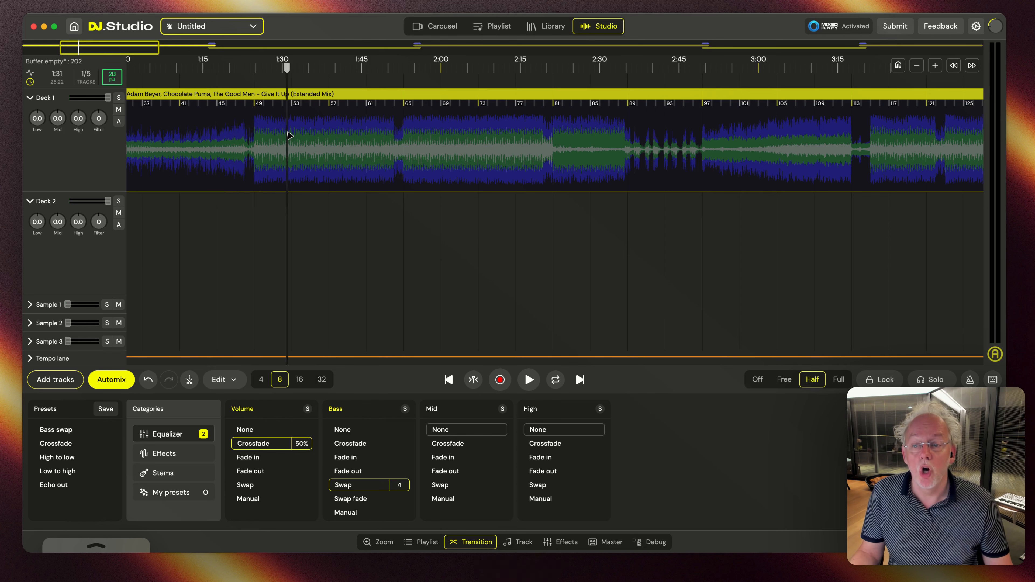
Select the section of Give It Up from about 1:09 to 1:26 and copy its drums to the Sample 1 lane.
{"action": "key", "text": "Left"}
{"action": "key", "text": "Left"}
{"action": "key", "text": "Left"}
{"action": "key", "text": "Left"}
{"action": "key", "text": "Left"}
{"action": "key", "text": "Left"}
{"action": "key", "text": "Left"}
{"action": "key", "text": "Left"}
{"action": "key", "text": "Left"}
{"action": "key", "text": "Left"}
{"action": "key", "text": "Left"}
{"action": "key", "text": "Left"}
{"action": "key", "text": "Left"}
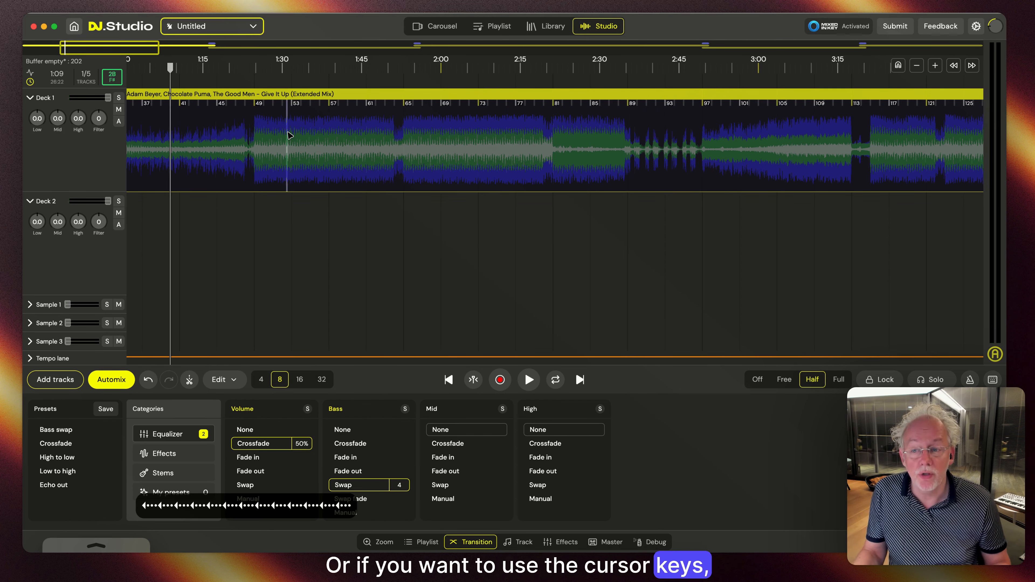
{"action": "key", "text": "shift+Right"}
{"action": "key", "text": "shift+Right"}
{"action": "key", "text": "shift+Right"}
{"action": "key", "text": "shift+Right"}
{"action": "key", "text": "shift+Right"}
{"action": "key", "text": "shift+Right"}
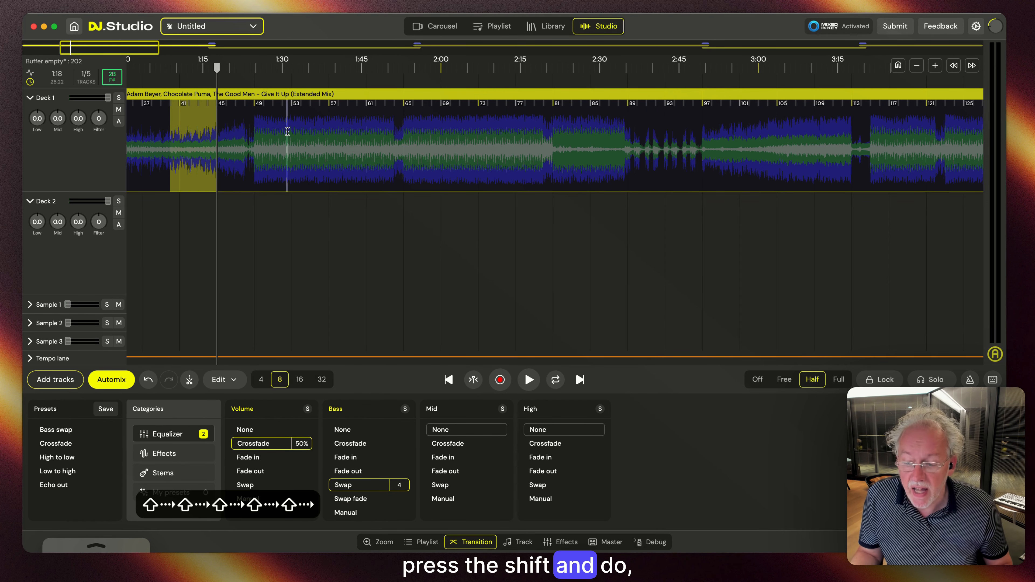
{"action": "key", "text": "shift+Right"}
{"action": "key", "text": "shift+Right"}
{"action": "key", "text": "shift+Right"}
{"action": "key", "text": "shift+Right"}
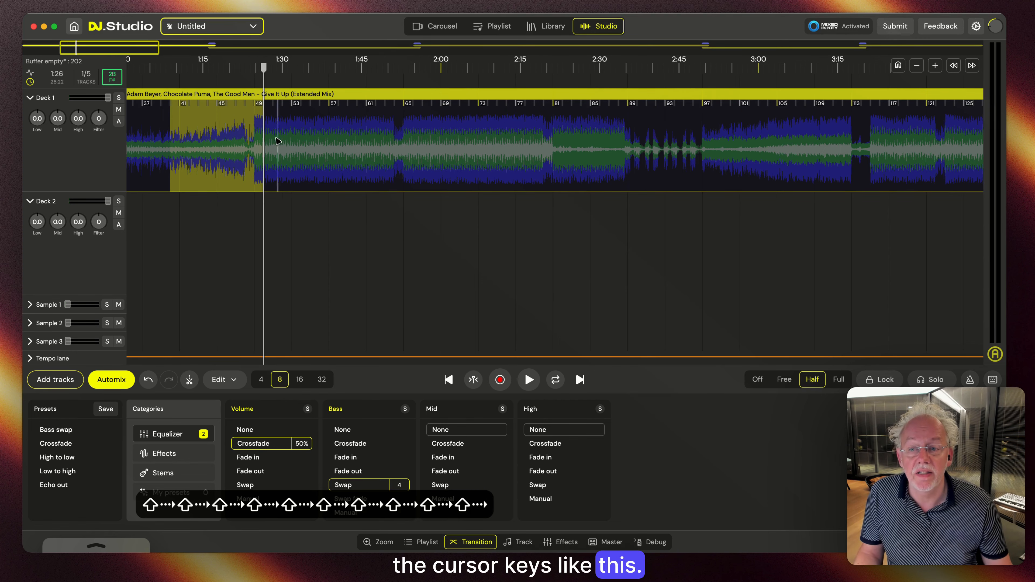
{"action": "right_click", "coordinate": [220, 153]}
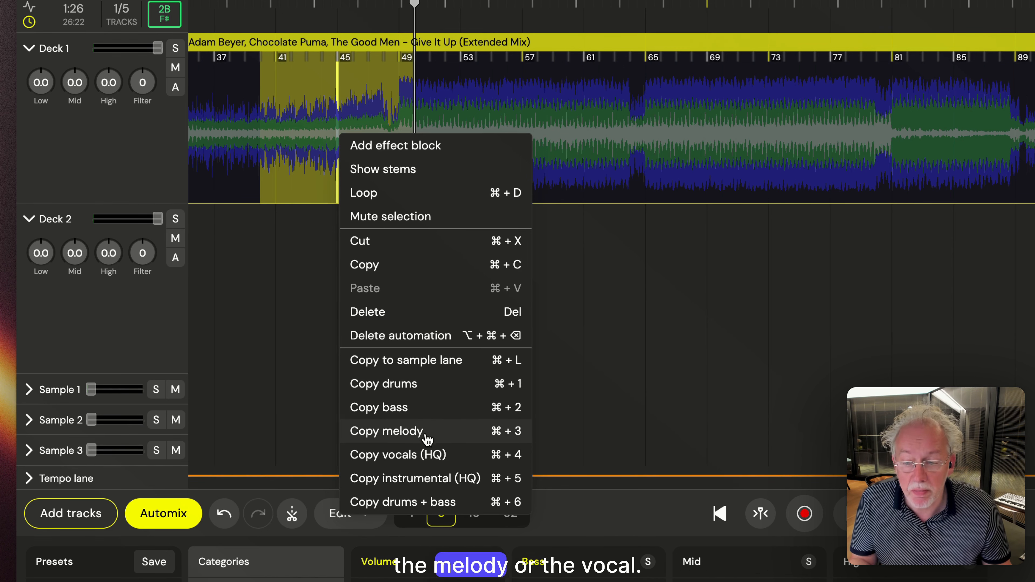
{"action": "left_click", "coordinate": [431, 394]}
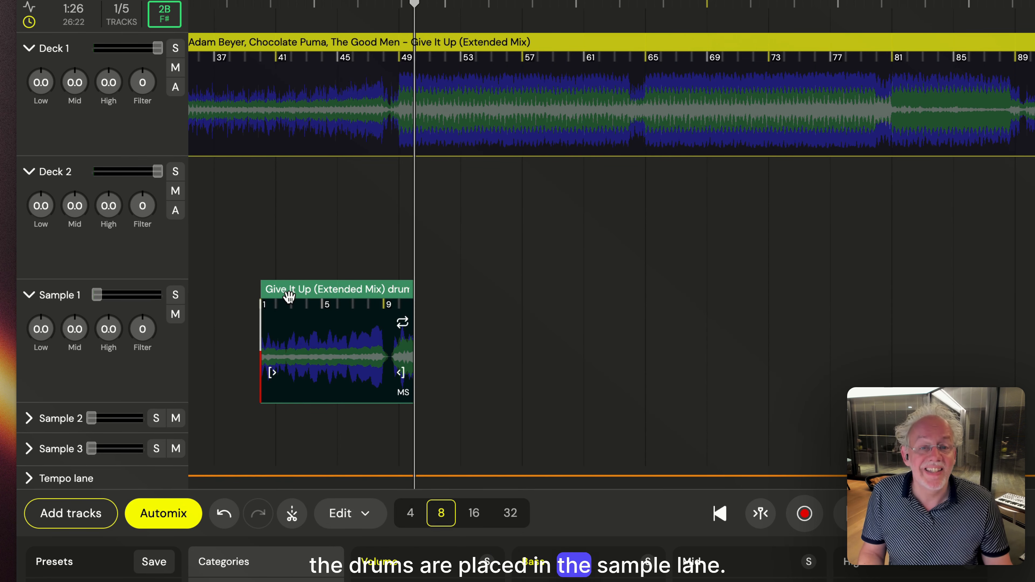
{"action": "scroll", "coordinate": [290, 297], "scroll_direction": "down", "scroll_amount": 5}
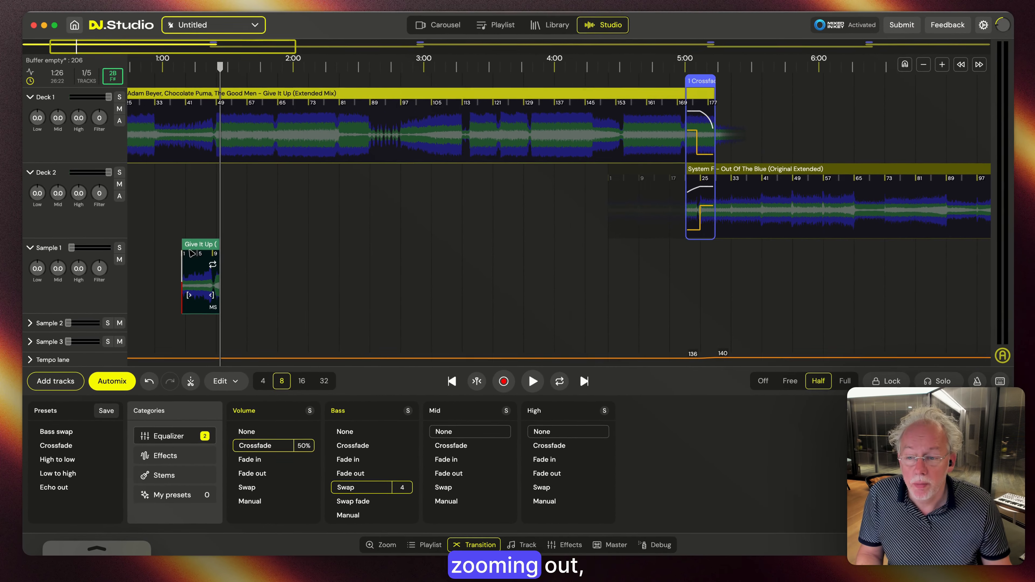
Move the Give It Up drums clip to about 9:26 beneath Out Of The Blue and listen to it, briefly soloing Sample 1.
{"action": "left_click_drag", "start_coordinate": [191, 253], "coordinate": [296, 282]}
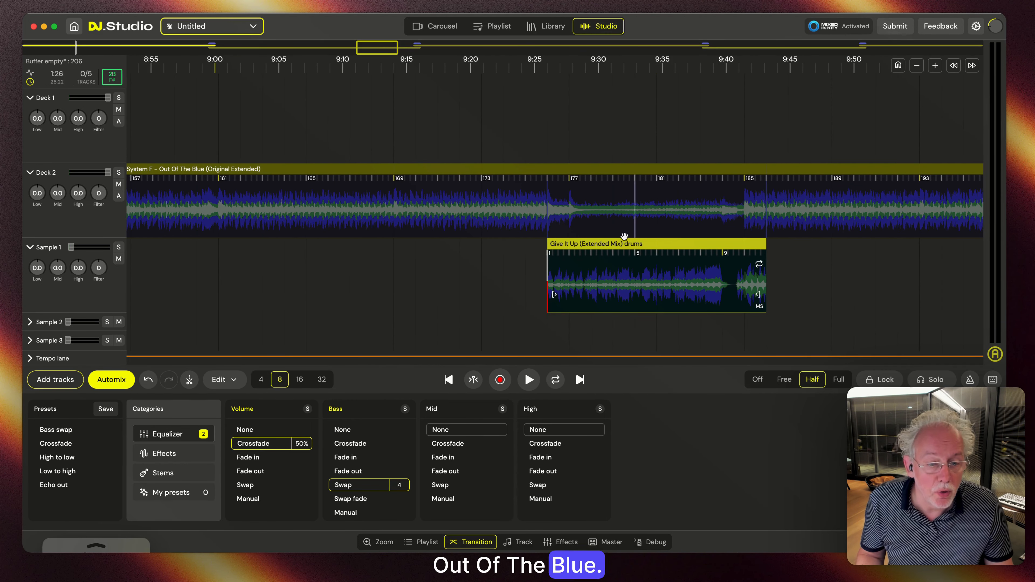
{"action": "left_click", "coordinate": [531, 302]}
{"action": "key", "text": "space"}
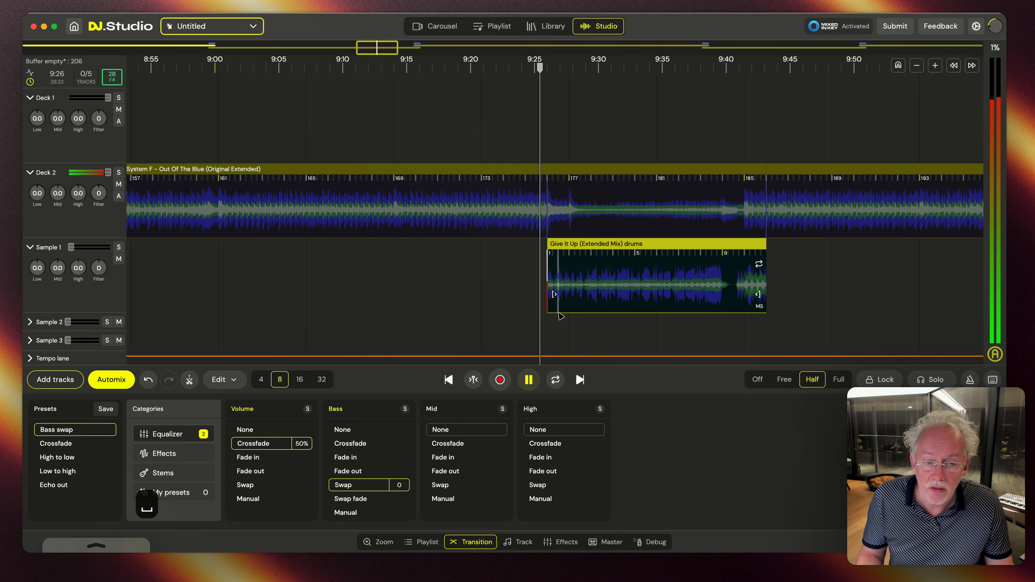
{"action": "scroll", "coordinate": [555, 294], "scroll_direction": "up", "scroll_amount": 3}
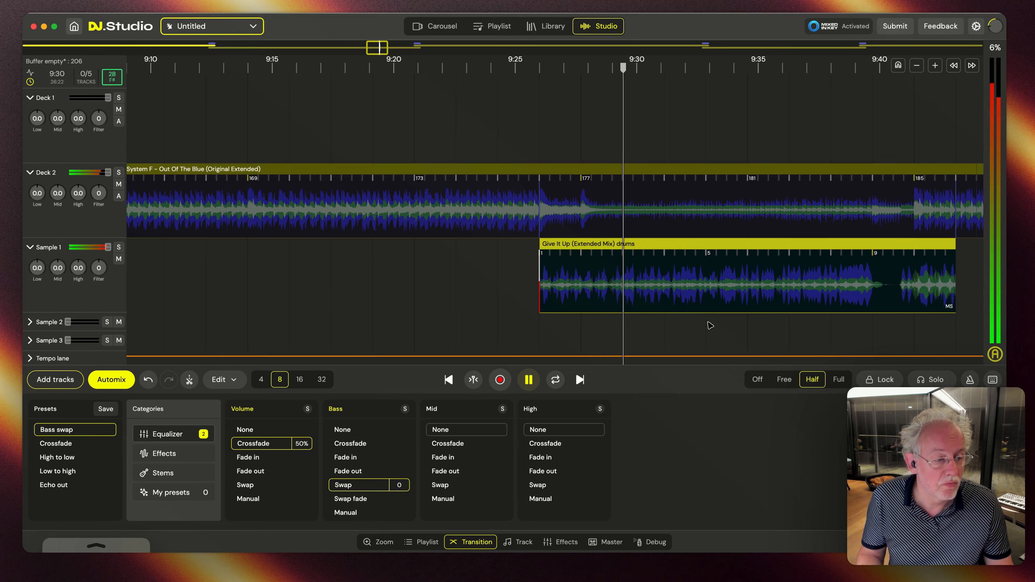
{"action": "scroll", "coordinate": [710, 325], "scroll_direction": "right", "scroll_amount": 10}
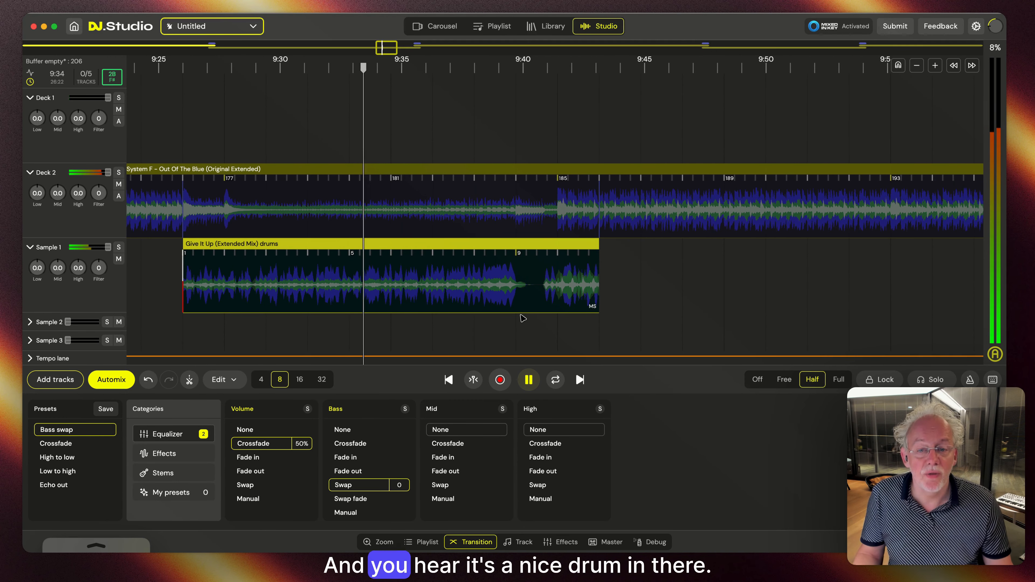
{"action": "key", "text": "s"}
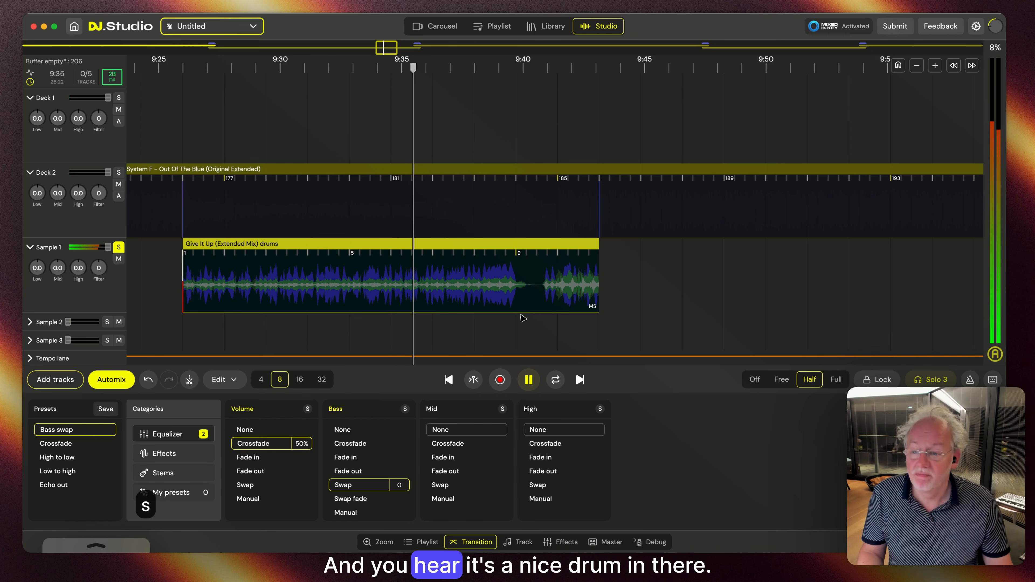
{"action": "key", "text": "s"}
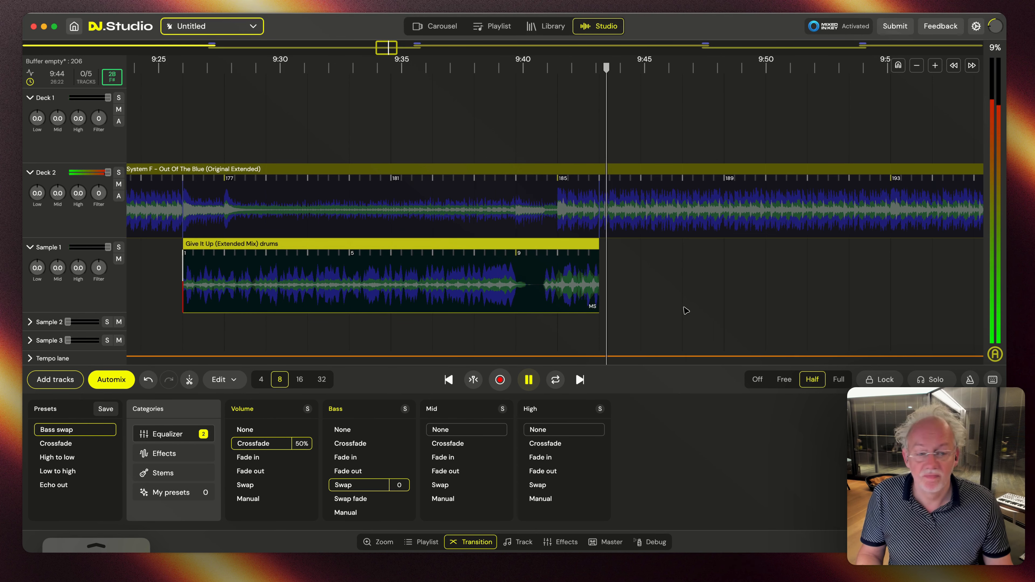
{"action": "key", "text": "space"}
Extend the end of the Give It Up drums clip to about 10:05 and listen from about 9:40.
{"action": "scroll", "coordinate": [668, 308], "scroll_direction": "right", "scroll_amount": 5}
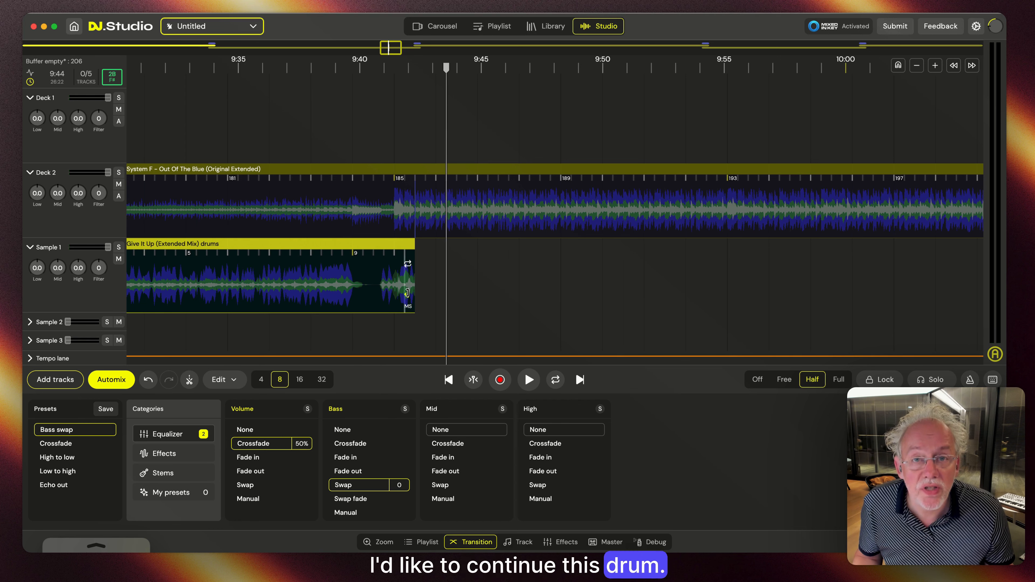
{"action": "left_click_drag", "start_coordinate": [407, 292], "coordinate": [964, 288]}
{"action": "scroll", "coordinate": [546, 310], "scroll_direction": "down", "scroll_amount": 3}
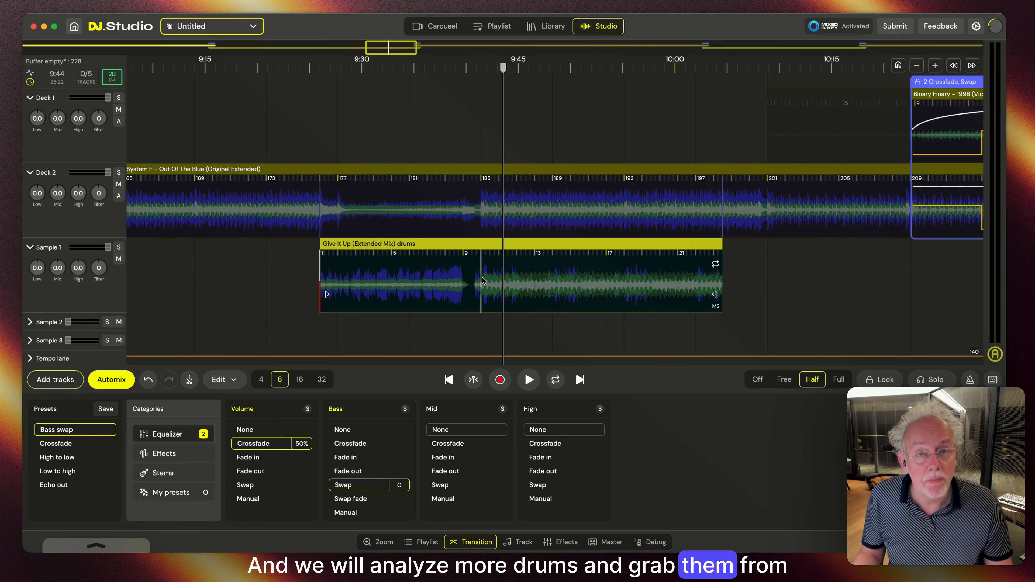
{"action": "key", "text": "space"}
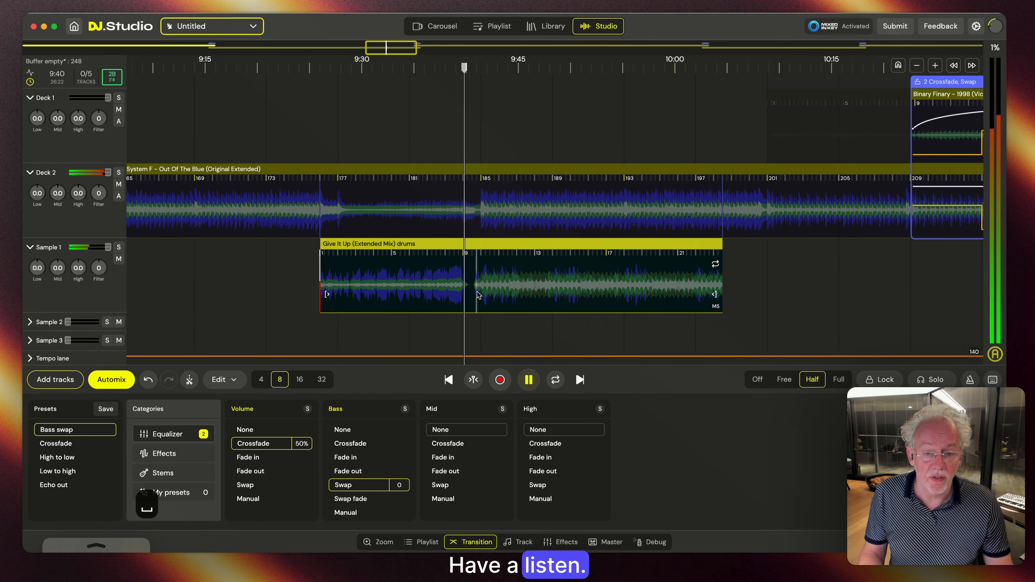
{"action": "scroll", "coordinate": [501, 300], "scroll_direction": "up", "scroll_amount": 1}
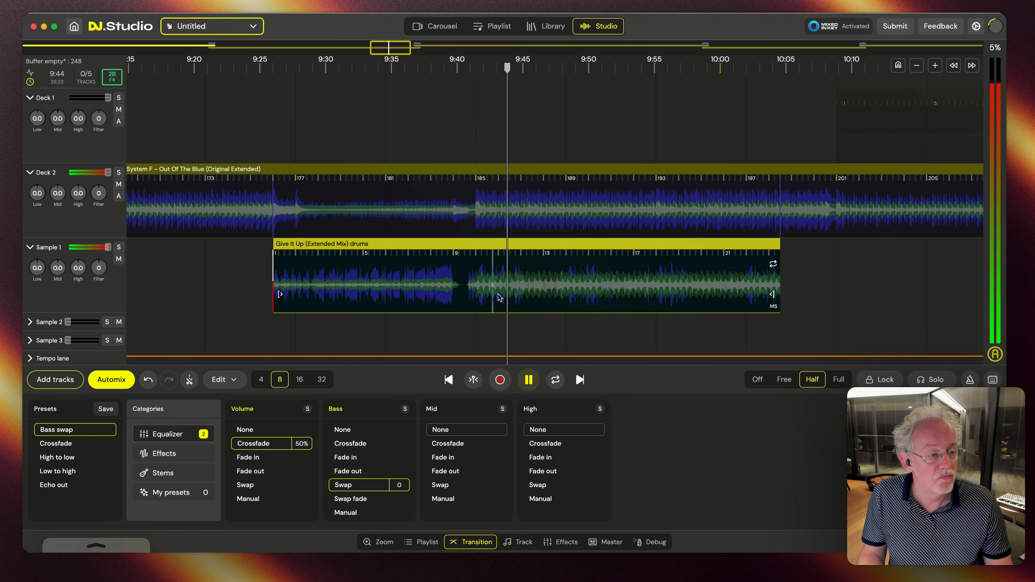
{"action": "key", "text": "space"}
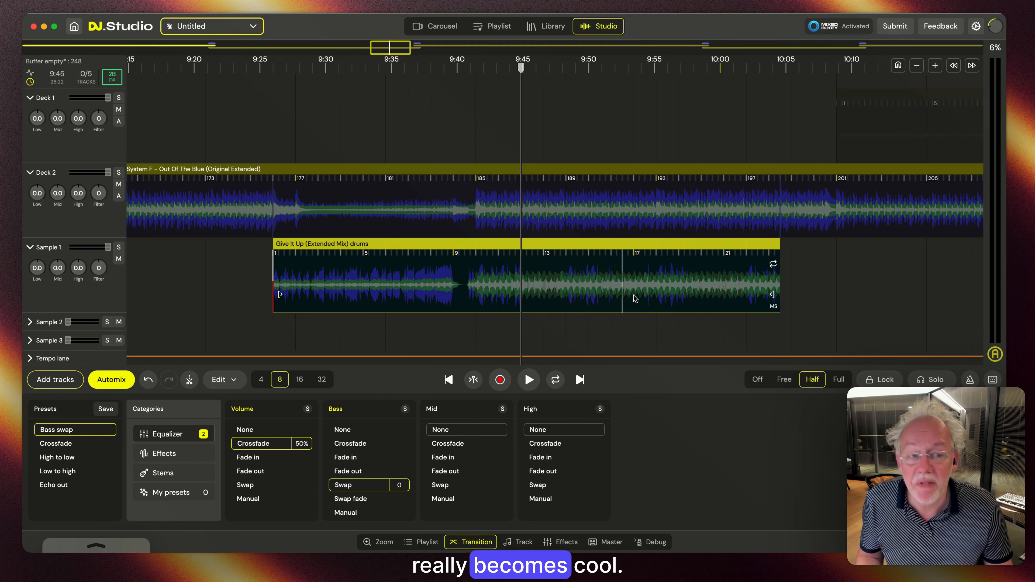
Mute the drums stem of Out Of The Blue beneath the Give It Up drums clip and listen from about 9:38.
{"action": "left_click", "coordinate": [773, 308]}
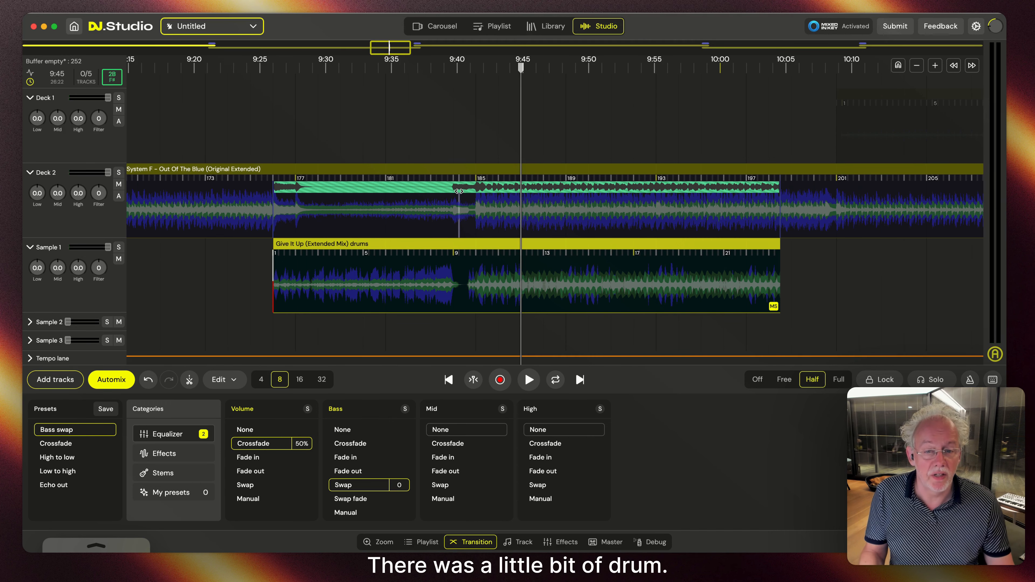
{"action": "left_click", "coordinate": [436, 326]}
{"action": "key", "text": "space"}
{"action": "scroll", "coordinate": [466, 327], "scroll_direction": "up", "scroll_amount": 3}
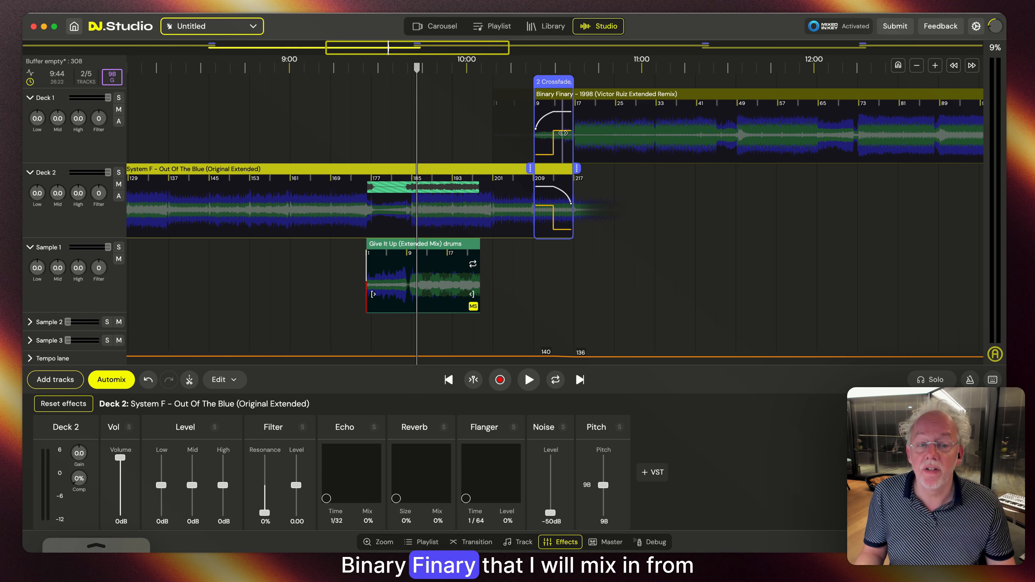
Listen to the sparse break in Binary Finary's 1998 from about 15:13.
{"action": "mouse_move", "coordinate": [569, 200]}
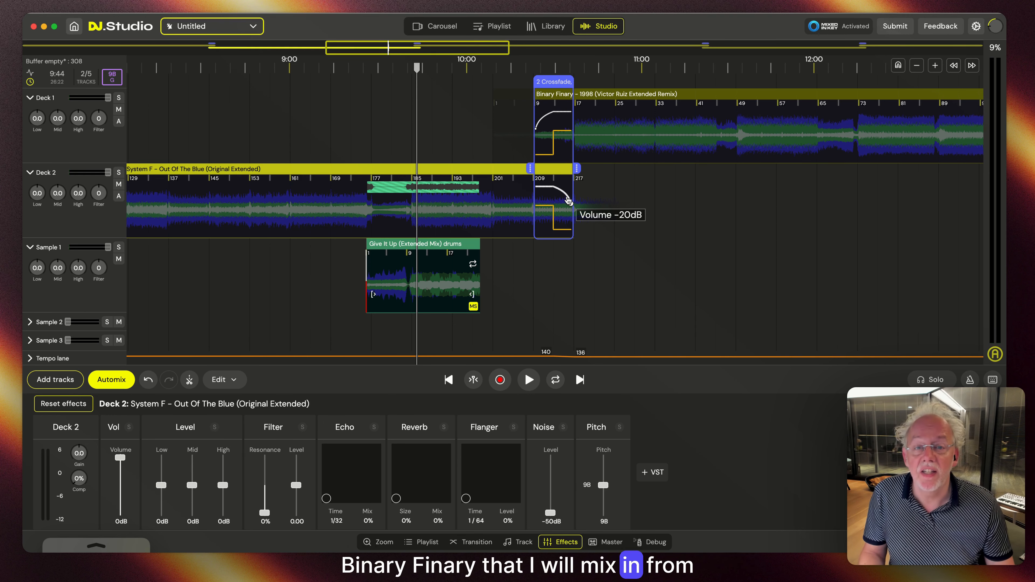
{"action": "scroll", "coordinate": [652, 199], "scroll_direction": "right", "scroll_amount": 10}
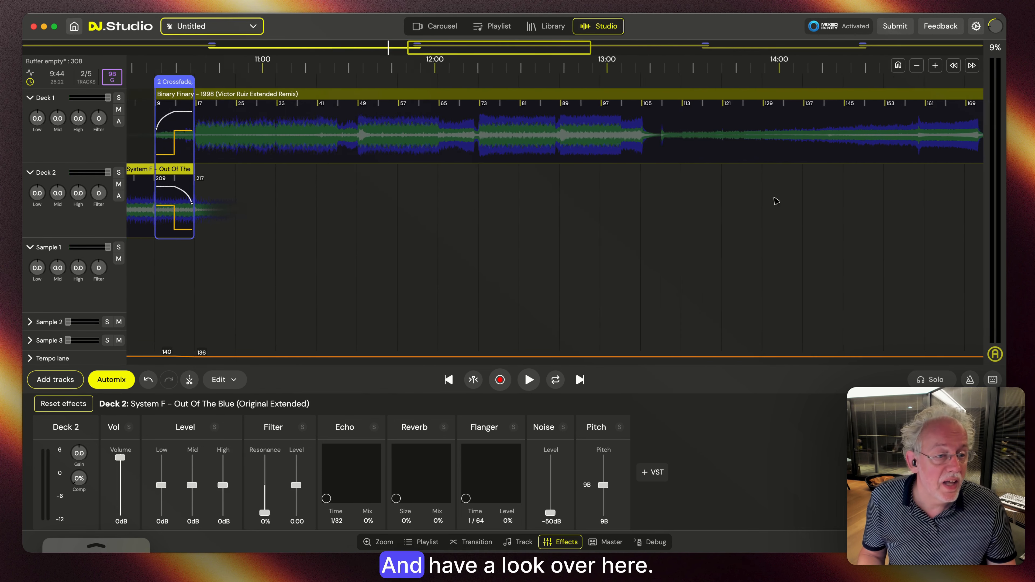
{"action": "scroll", "coordinate": [777, 201], "scroll_direction": "right", "scroll_amount": 12}
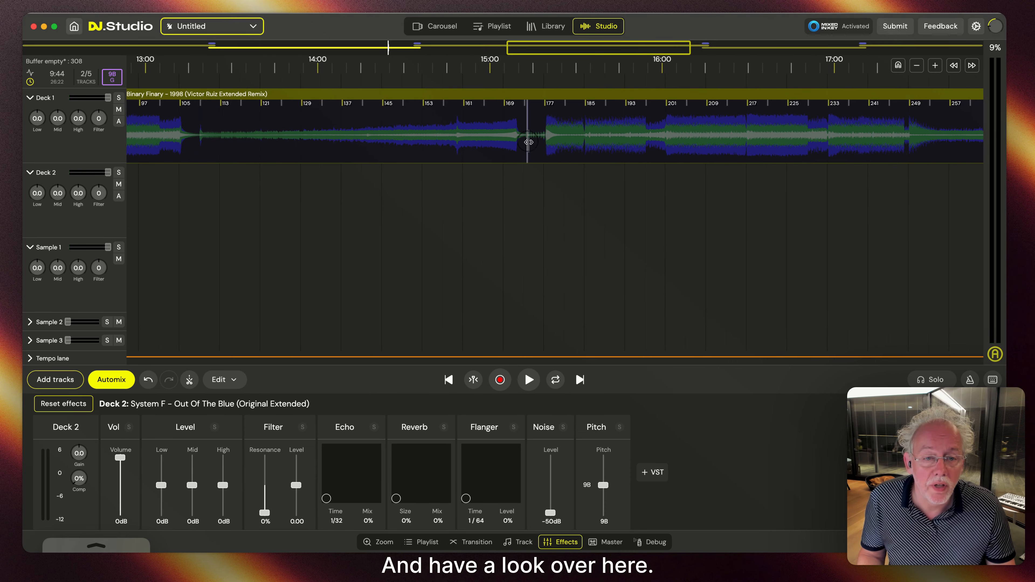
{"action": "left_click", "coordinate": [528, 142]}
{"action": "key", "text": "space"}
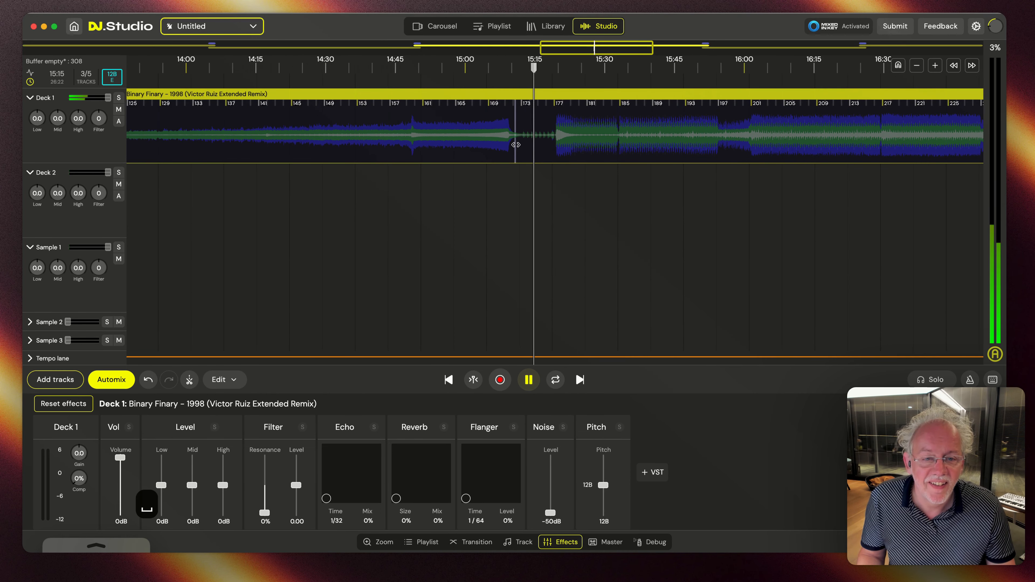
{"action": "key", "text": "space"}
Select the section of Binary Finary's 1998 from about 15:11 to 15:19 and copy it to the sample lane.
{"action": "left_click_drag", "start_coordinate": [517, 145], "coordinate": [556, 145]}
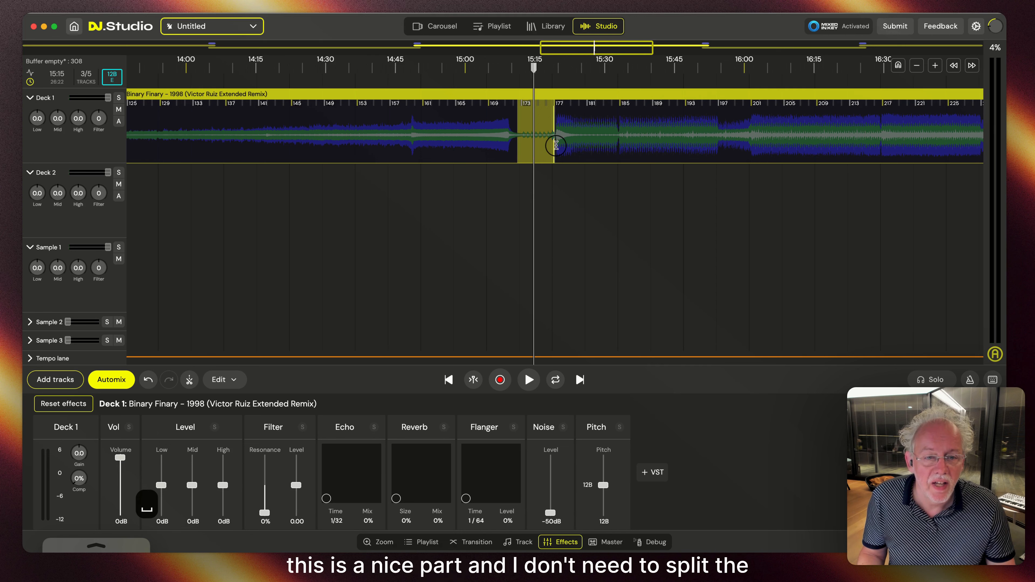
{"action": "right_click", "coordinate": [556, 145]}
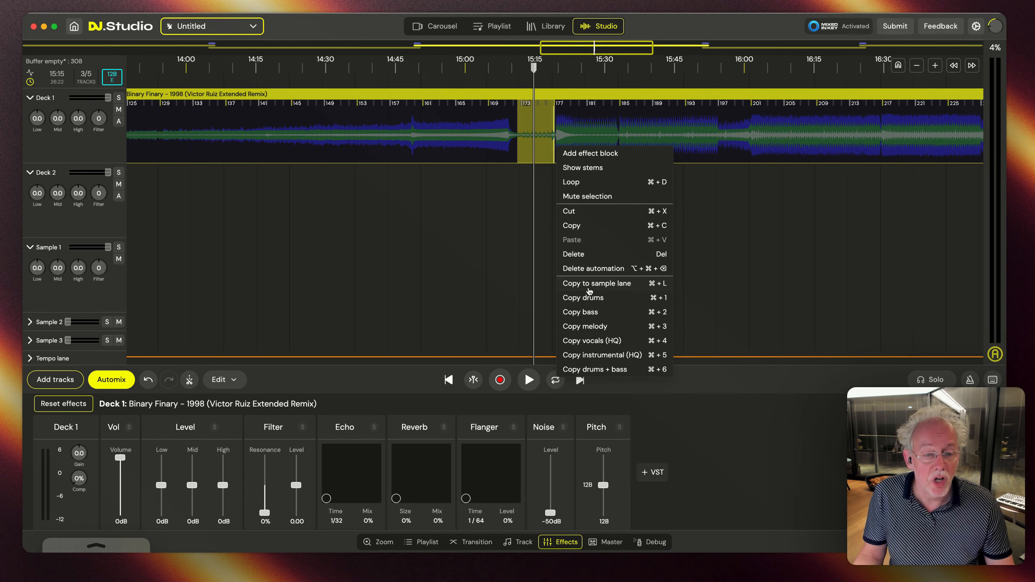
{"action": "left_click", "coordinate": [589, 289]}
Trim the 1998 clip to start at about 15:12 and end at about 15:17, and play it back.
{"action": "scroll", "coordinate": [493, 286], "scroll_direction": "down", "scroll_amount": 5}
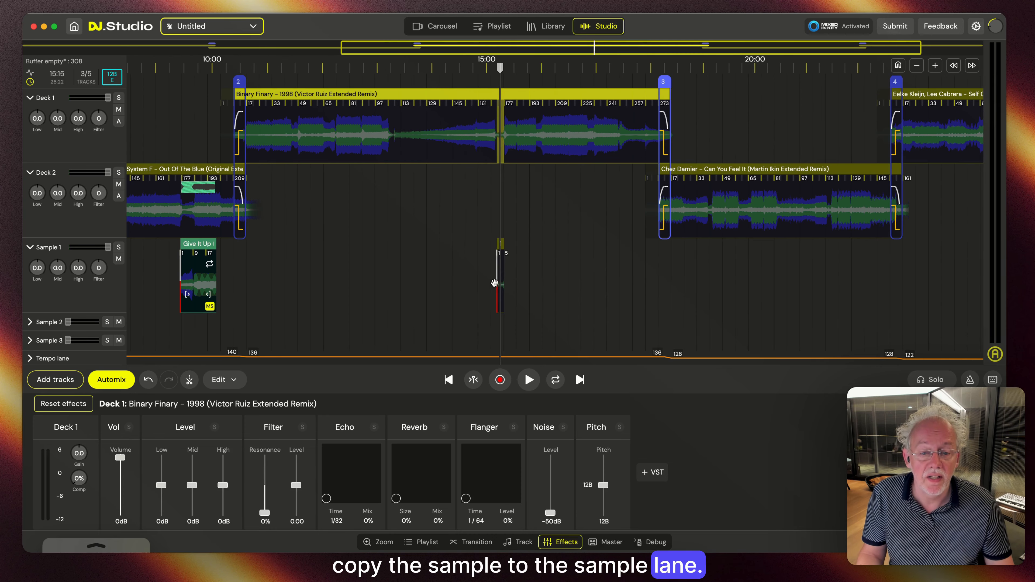
{"action": "scroll", "coordinate": [497, 281], "scroll_direction": "up", "scroll_amount": 5}
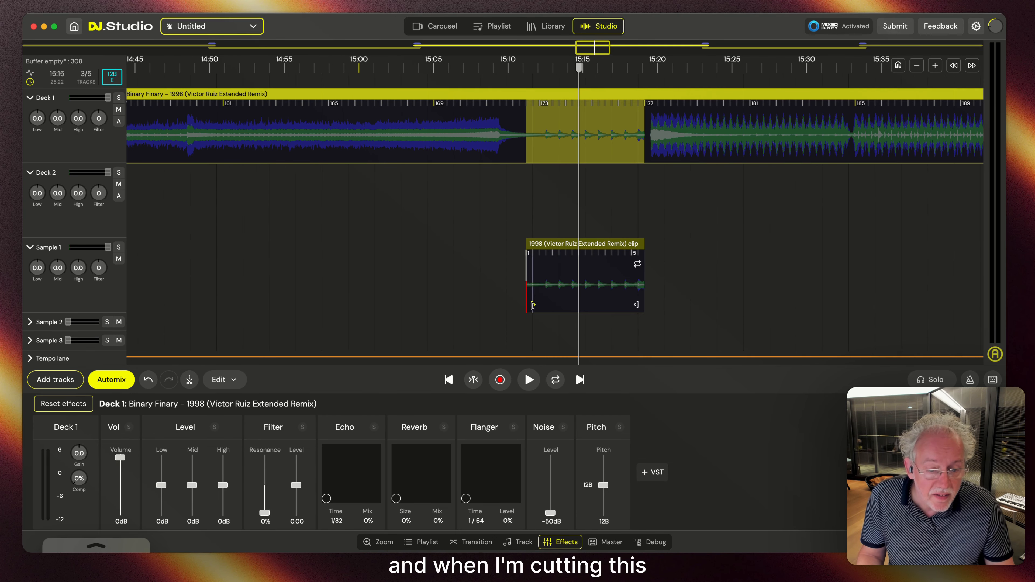
{"action": "left_click_drag", "start_coordinate": [533, 305], "coordinate": [552, 305]}
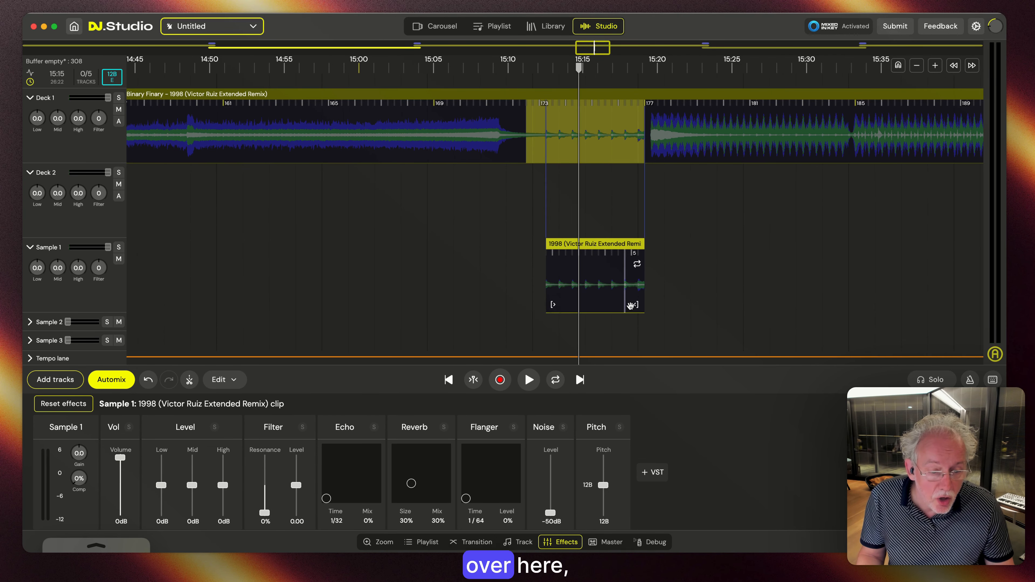
{"action": "left_click_drag", "start_coordinate": [630, 306], "coordinate": [596, 307]}
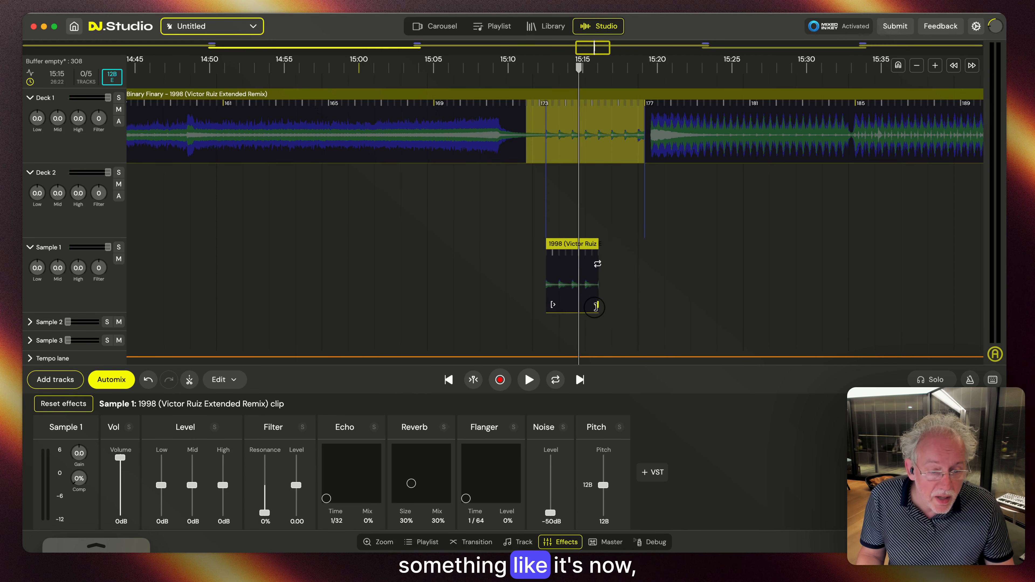
{"action": "key", "text": "space"}
{"action": "scroll", "coordinate": [609, 301], "scroll_direction": "up", "scroll_amount": 3}
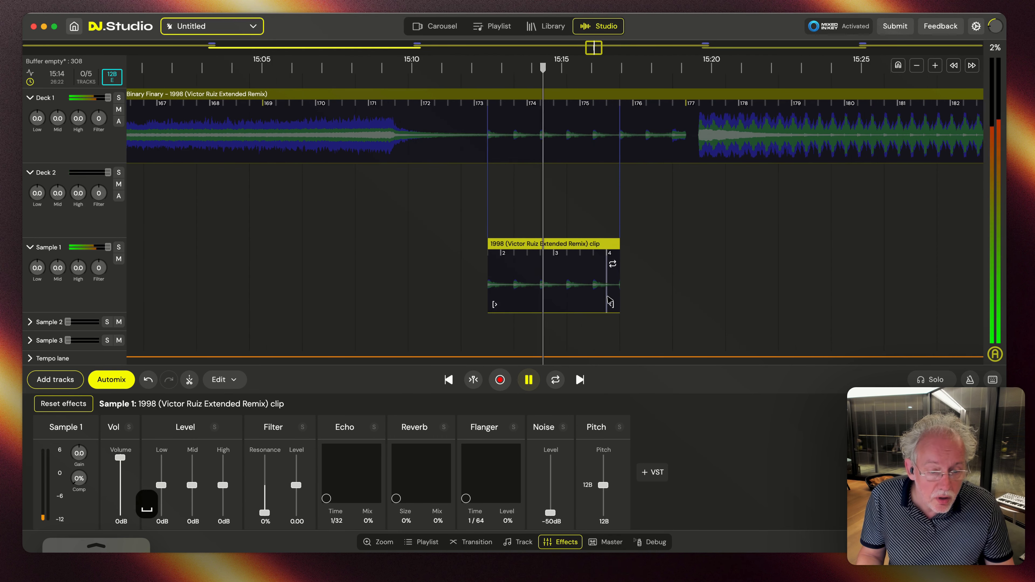
Repeat the trimmed 1998 clip until about 15:24.
{"action": "left_click_drag", "start_coordinate": [613, 264], "coordinate": [852, 265]}
{"action": "key", "text": "space"}
{"action": "scroll", "coordinate": [609, 295], "scroll_direction": "down", "scroll_amount": 2}
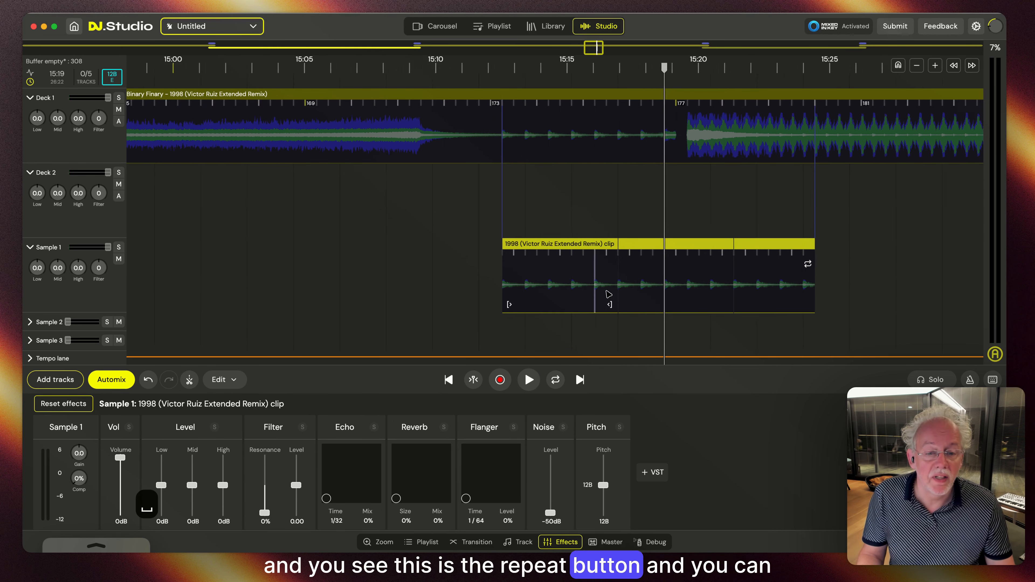
Move the repeated 1998 clip to the Sample 2 lane at about 9:29, beneath the Give It Up drums.
{"action": "scroll", "coordinate": [609, 295], "scroll_direction": "down", "scroll_amount": 10}
{"action": "left_click_drag", "start_coordinate": [624, 244], "coordinate": [195, 281]}
{"action": "scroll", "coordinate": [195, 281], "scroll_direction": "down", "scroll_amount": 1}
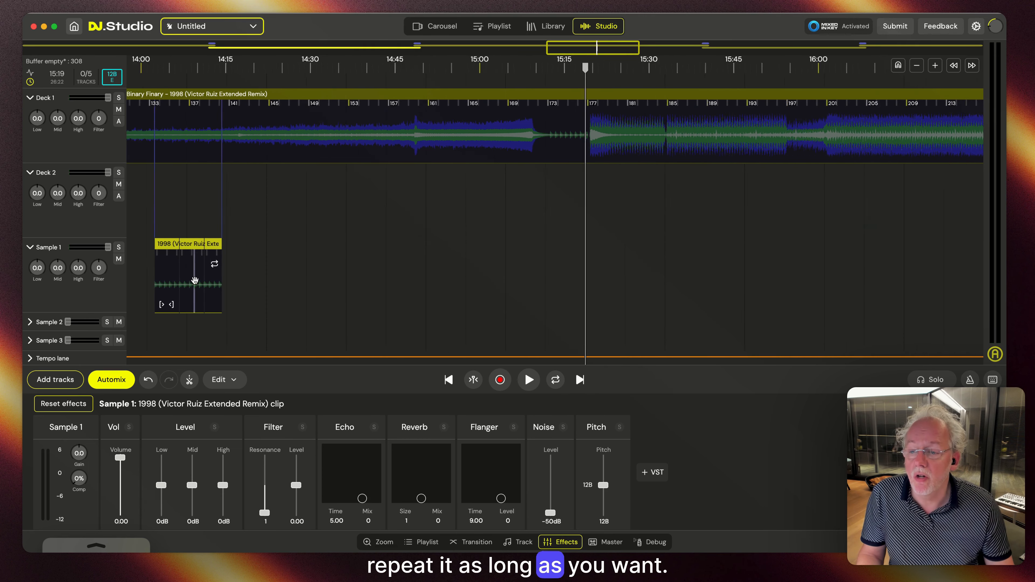
{"action": "scroll", "coordinate": [195, 280], "scroll_direction": "down", "scroll_amount": 10}
{"action": "scroll", "coordinate": [264, 286], "scroll_direction": "left", "scroll_amount": 12}
{"action": "left_click_drag", "start_coordinate": [767, 285], "coordinate": [381, 330]}
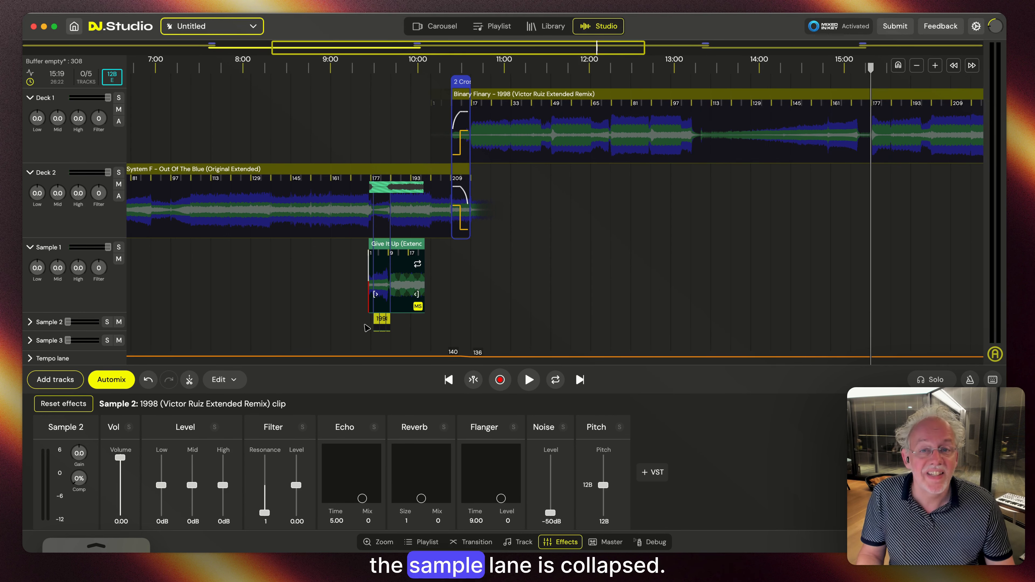
Expand the Sample 2 lane and focus the view on the timeline with the playhead at about 9:35.
{"action": "left_click", "coordinate": [382, 319]}
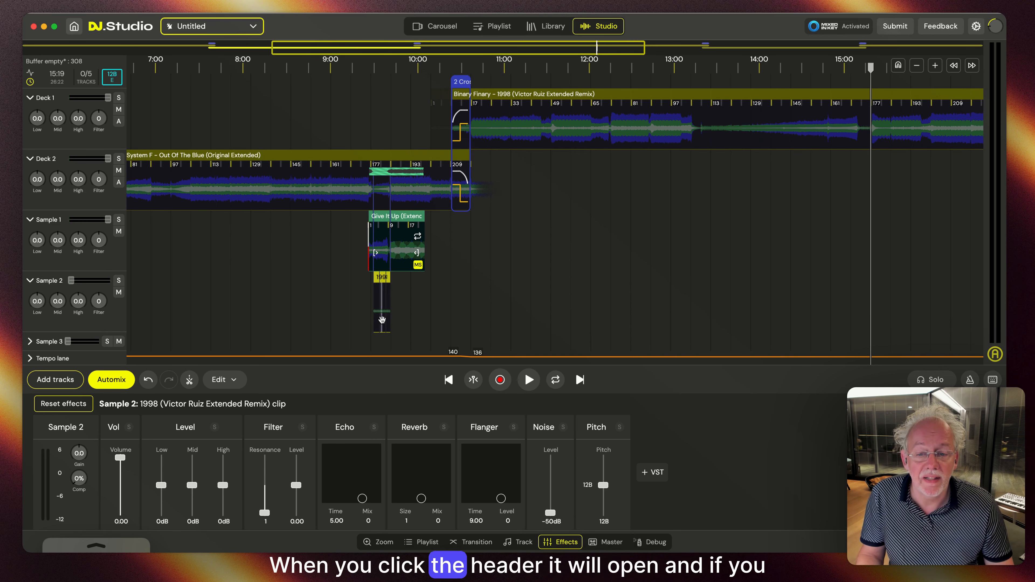
{"action": "left_click", "coordinate": [382, 303]}
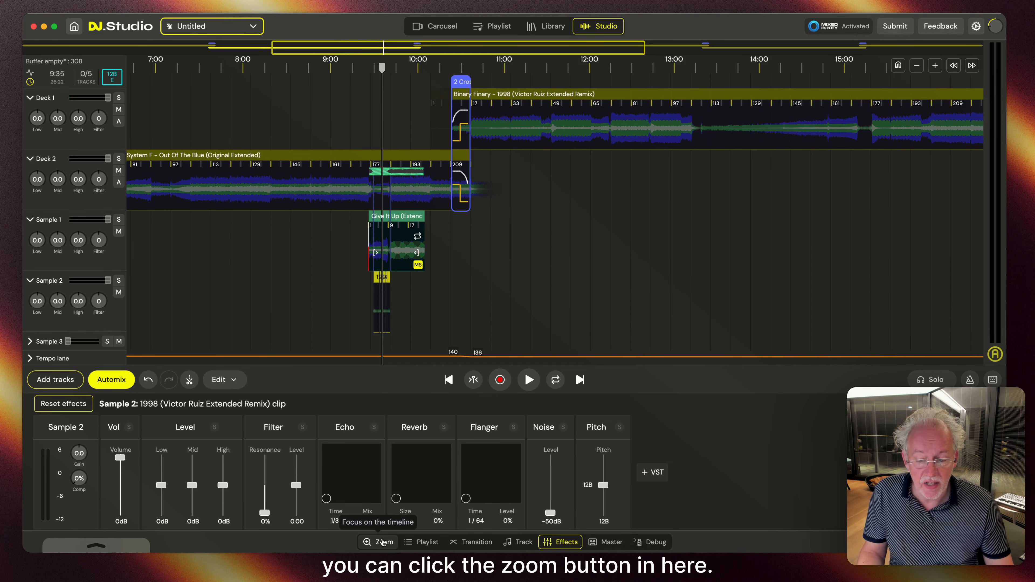
{"action": "left_click", "coordinate": [383, 542]}
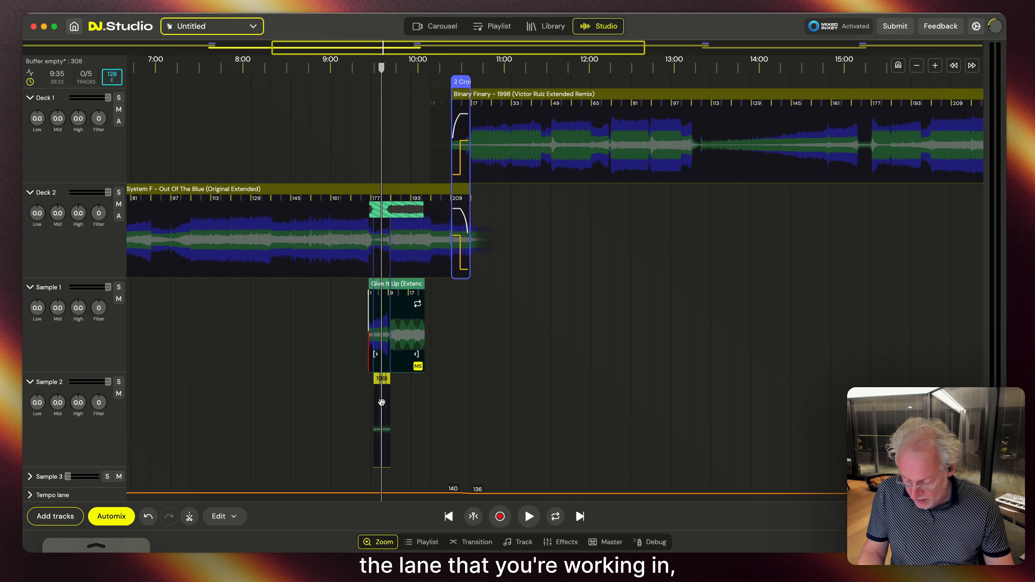
View the Sample 2, Deck 2 and Sample 1 lanes maximized one at a time, and return to the full lane view.
{"action": "key", "text": "z"}
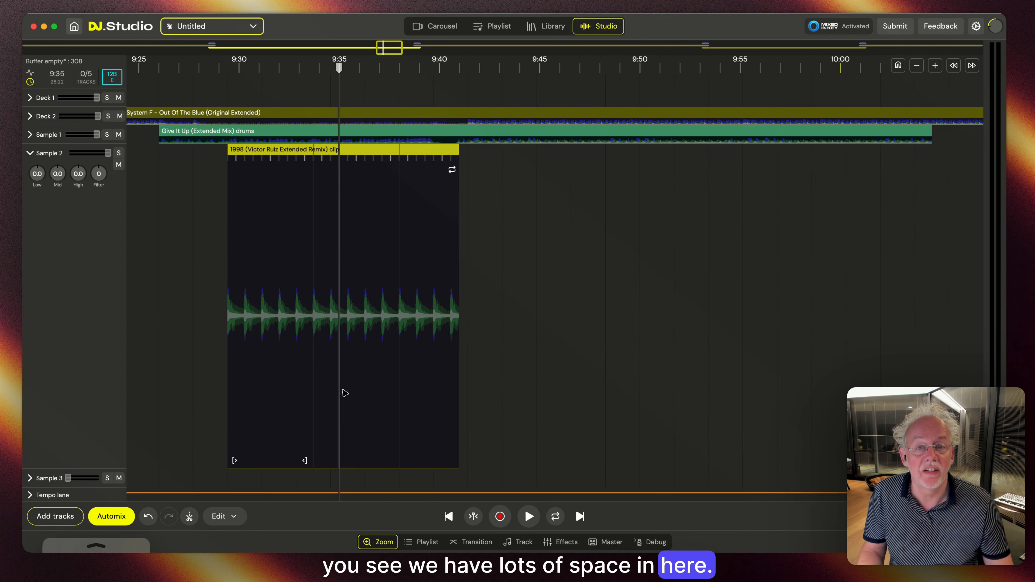
{"action": "key", "text": "x"}
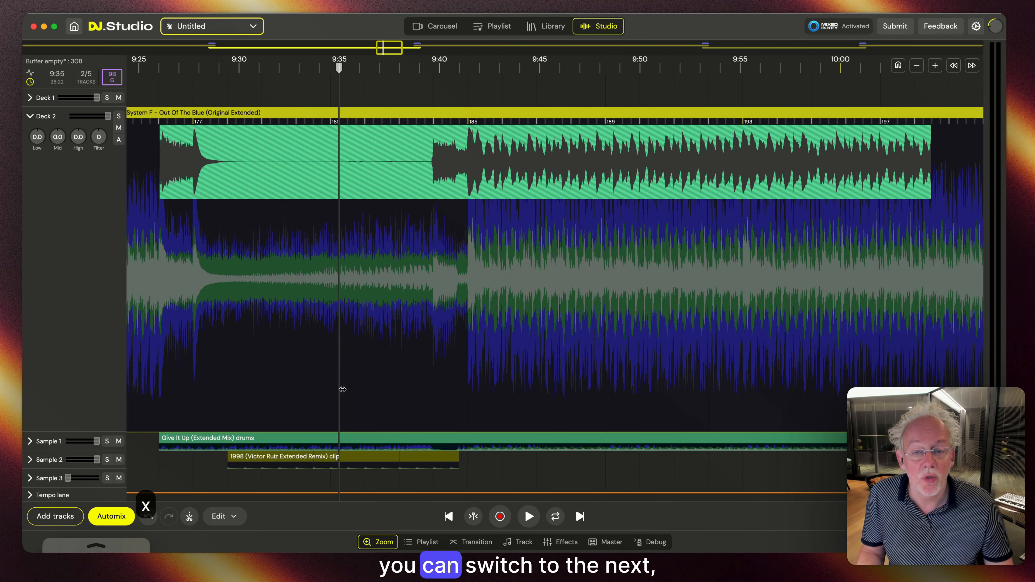
{"action": "key", "text": "x"}
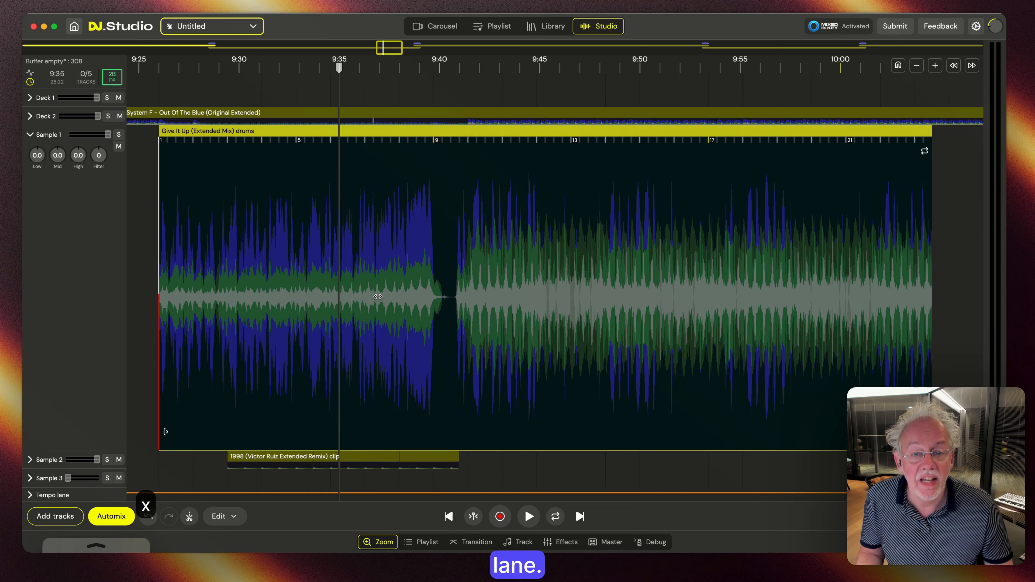
{"action": "key", "text": "x"}
{"action": "key", "text": "x"}
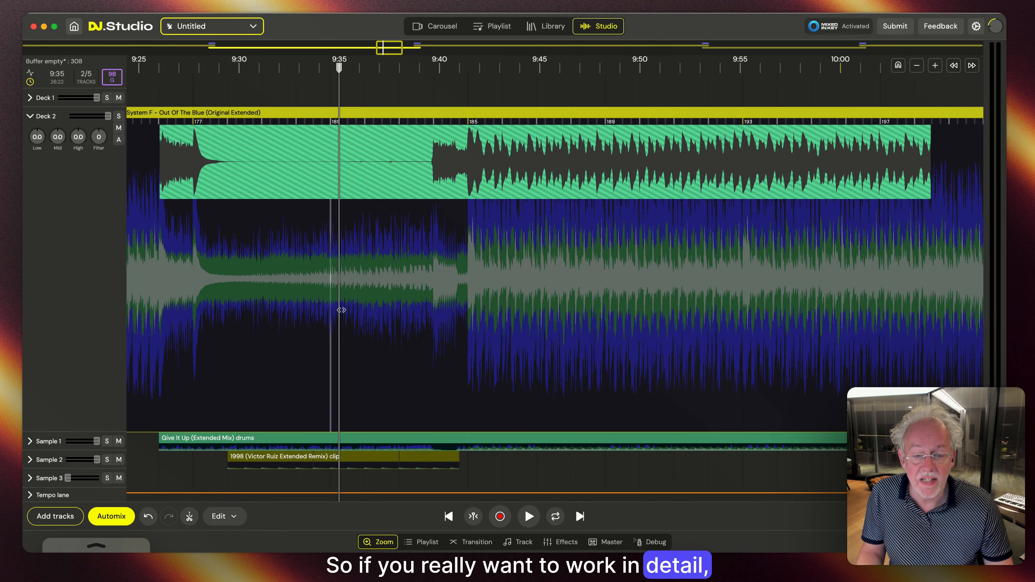
{"action": "key", "text": "x"}
{"action": "key", "text": "z"}
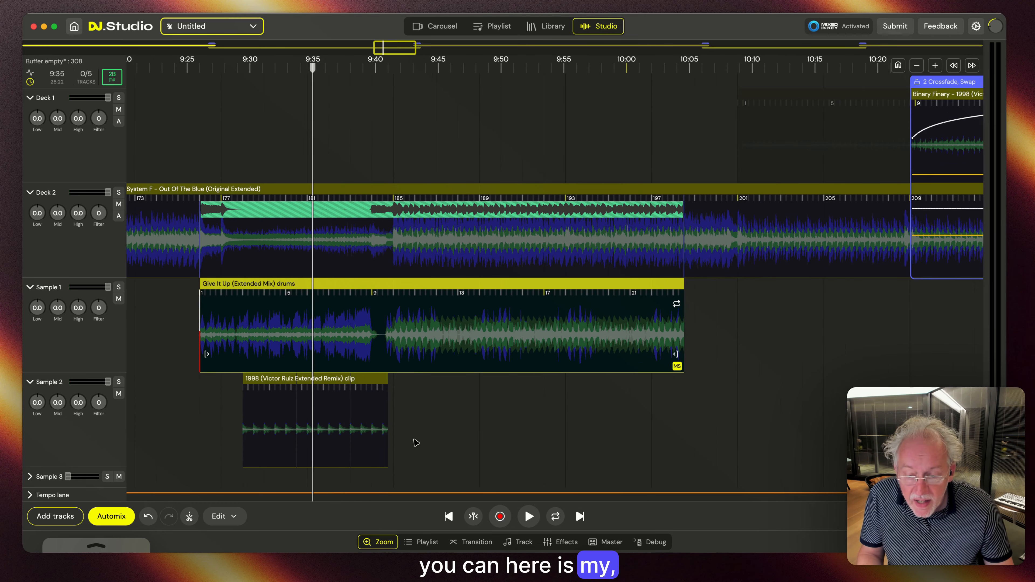
Shift the 1998 clip on the Sample 2 lane to start at about 9:30, and listen from about 9:27.
{"action": "left_click_drag", "start_coordinate": [359, 381], "coordinate": [362, 381]}
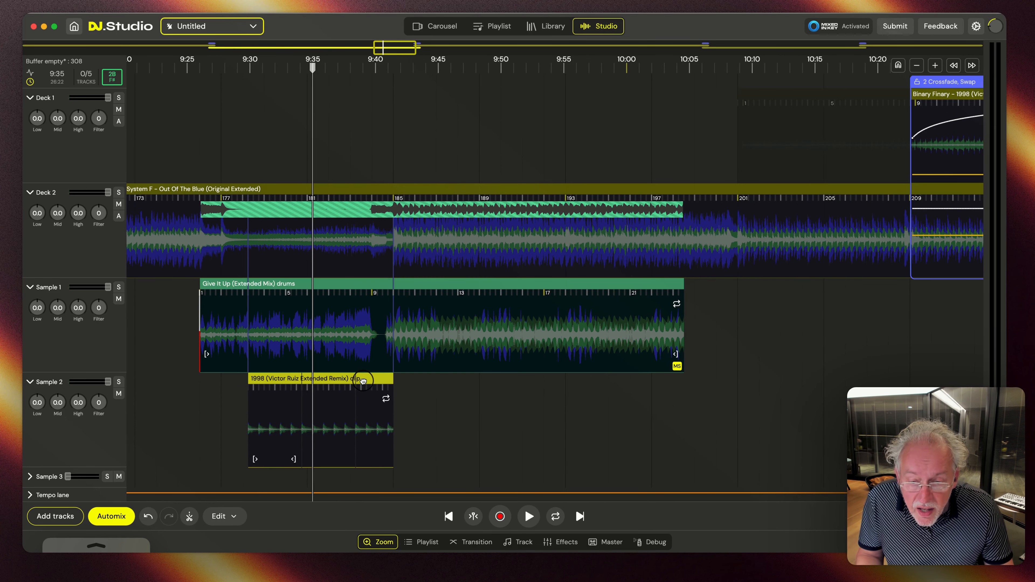
{"action": "left_click", "coordinate": [237, 441]}
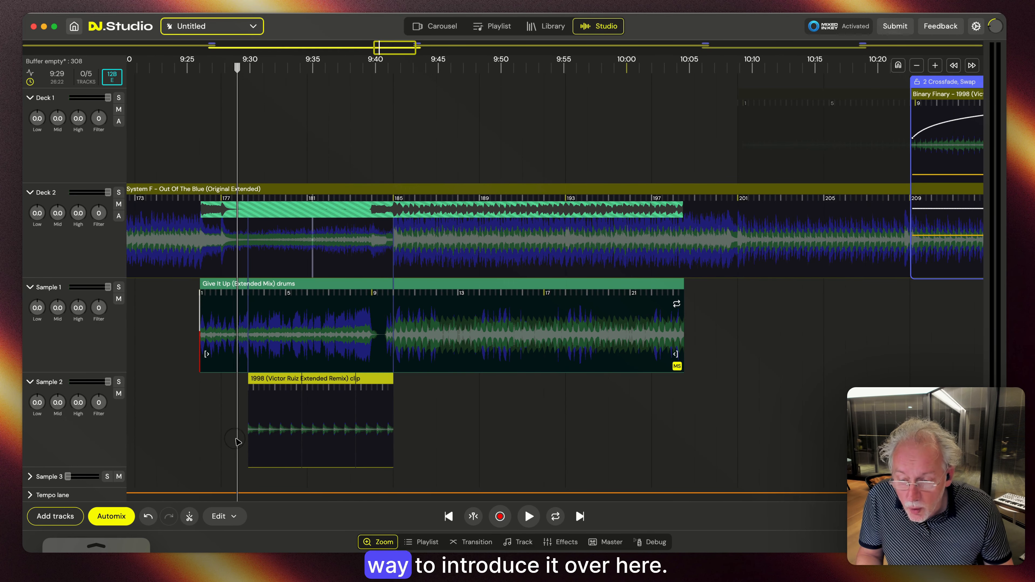
{"action": "left_click", "coordinate": [206, 443]}
{"action": "key", "text": "space"}
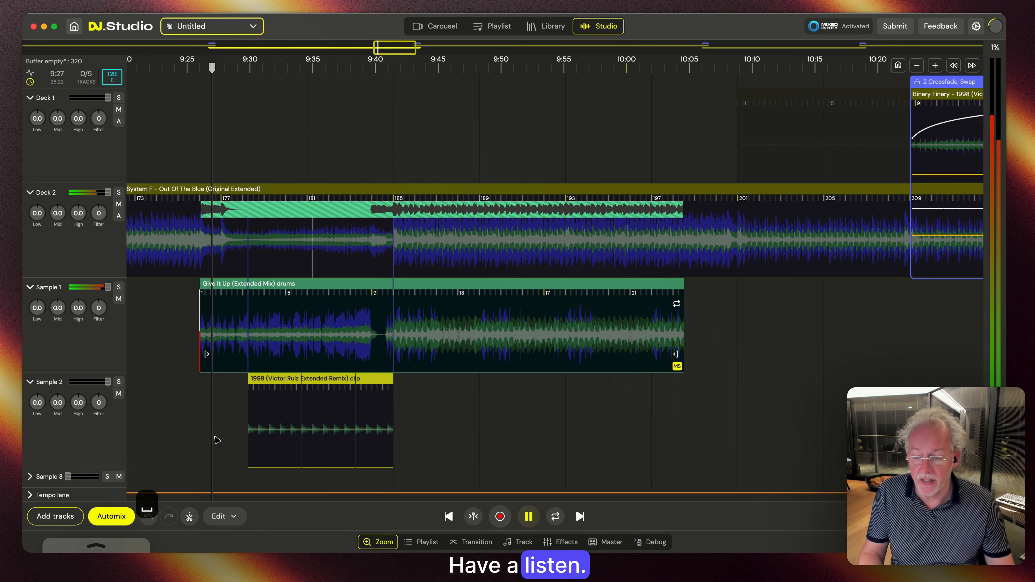
{"action": "scroll", "coordinate": [264, 456], "scroll_direction": "up", "scroll_amount": 3}
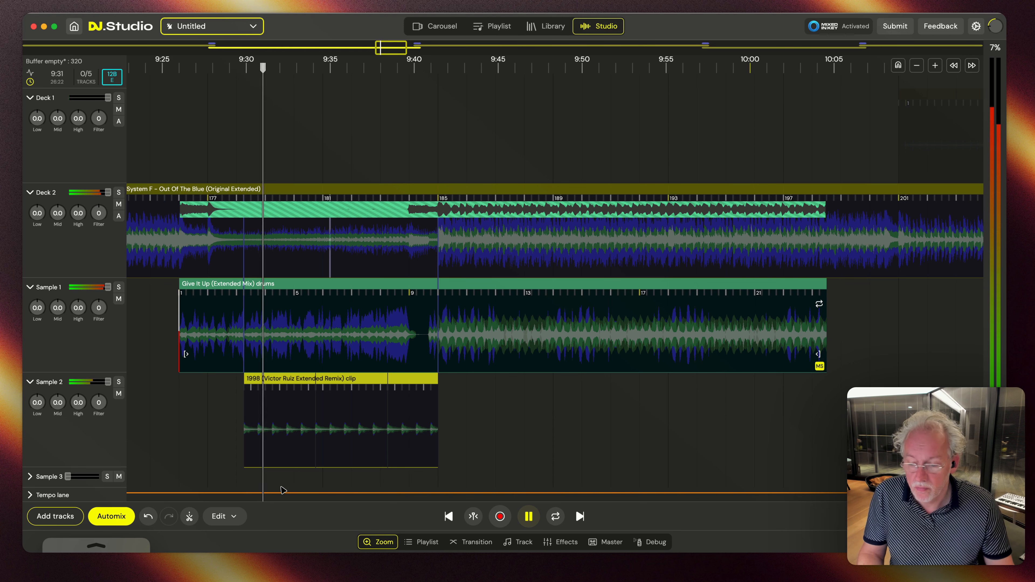
{"action": "key", "text": "space"}
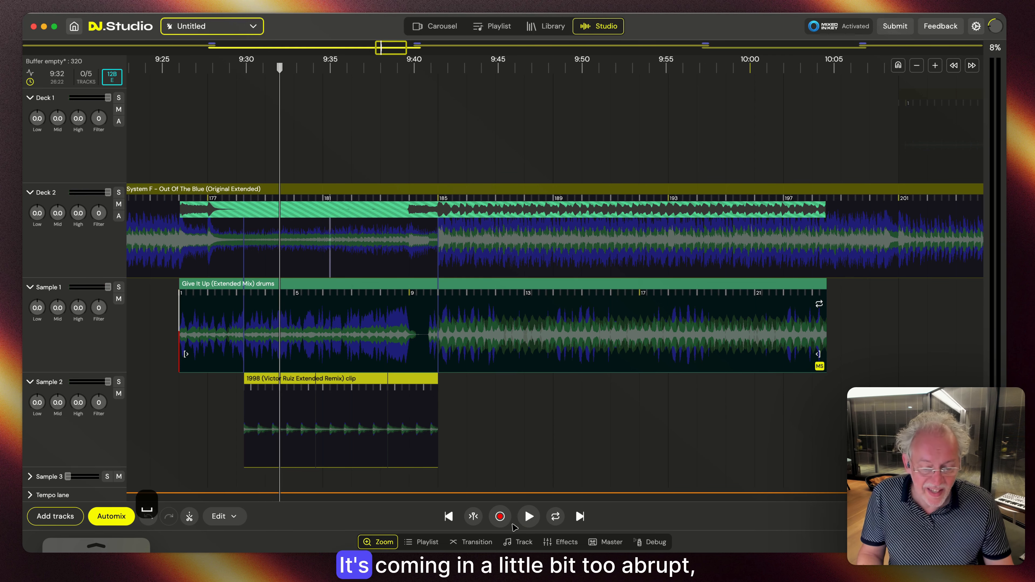
Show the effects of the 1998 clip and lower its volume to -6.5 dB.
{"action": "left_click", "coordinate": [561, 542]}
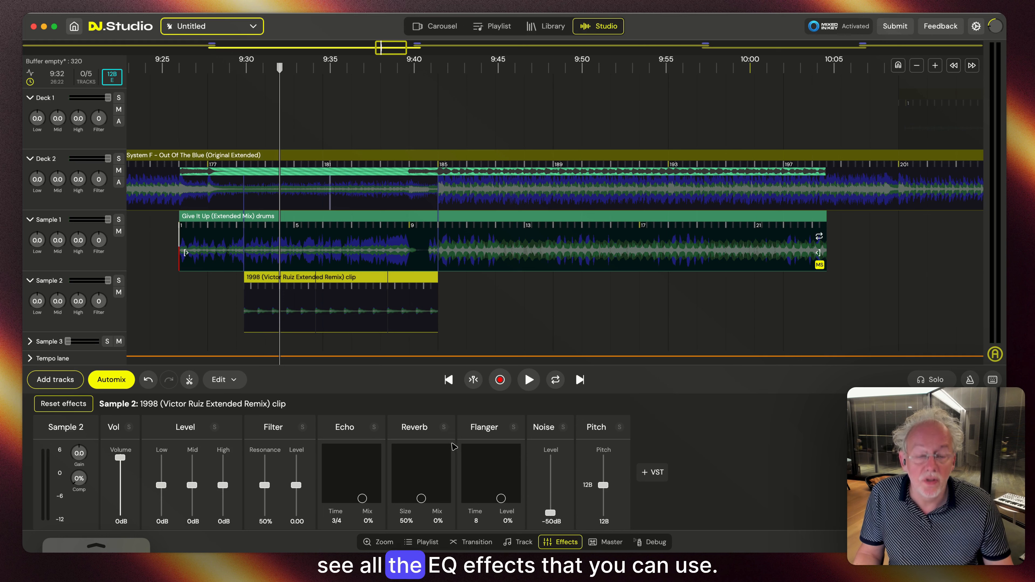
{"action": "left_click", "coordinate": [272, 305]}
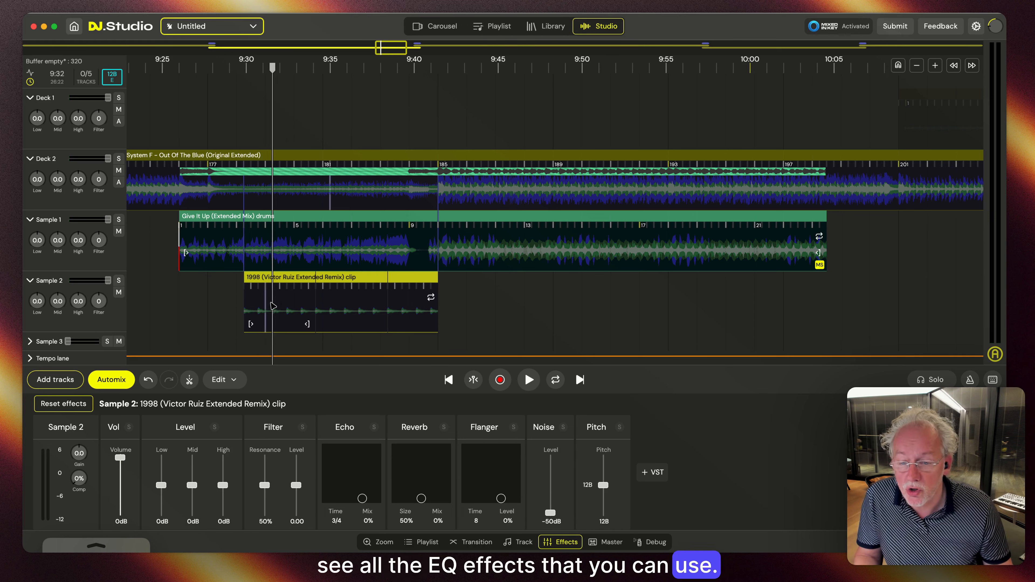
{"action": "mouse_move", "coordinate": [118, 458]}
{"action": "left_mouse_down"}
{"action": "mouse_move", "coordinate": [118, 481]}
{"action": "mouse_move", "coordinate": [119, 465]}
{"action": "left_mouse_up"}
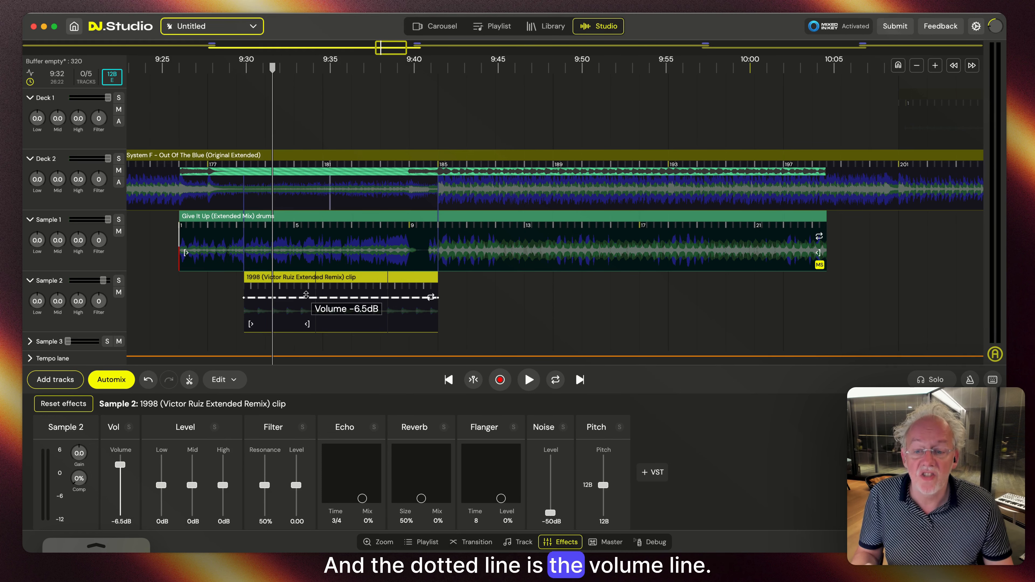
Shape the 1998 clip's volume line into a fade-in reaching 0 dB at about 9:33, and listen from about 9:29.
{"action": "left_click", "coordinate": [295, 299]}
{"action": "left_click_drag", "start_coordinate": [244, 298], "coordinate": [243, 307]}
{"action": "left_click_drag", "start_coordinate": [315, 299], "coordinate": [315, 297]}
{"action": "left_click", "coordinate": [235, 296]}
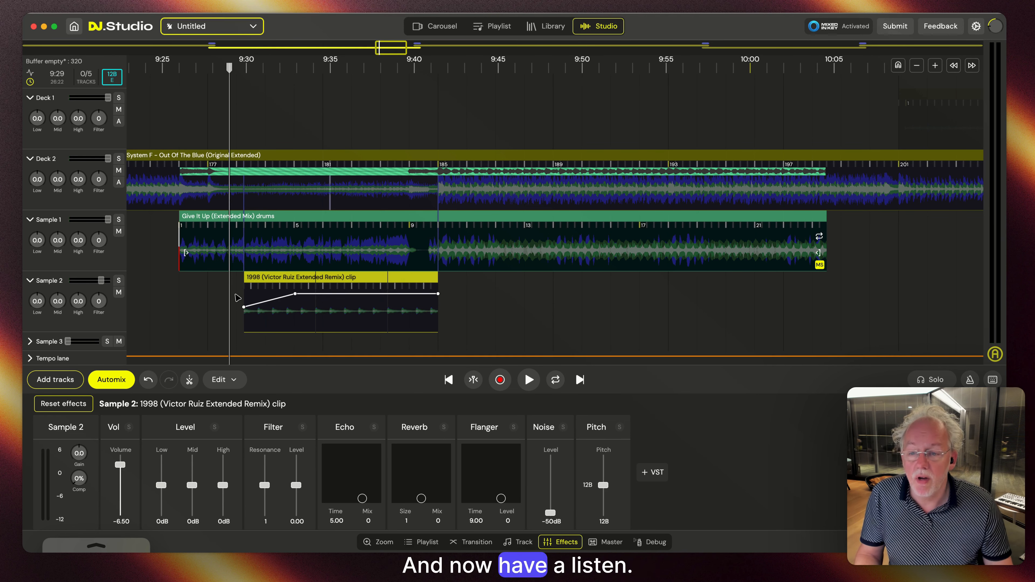
{"action": "key", "text": "space"}
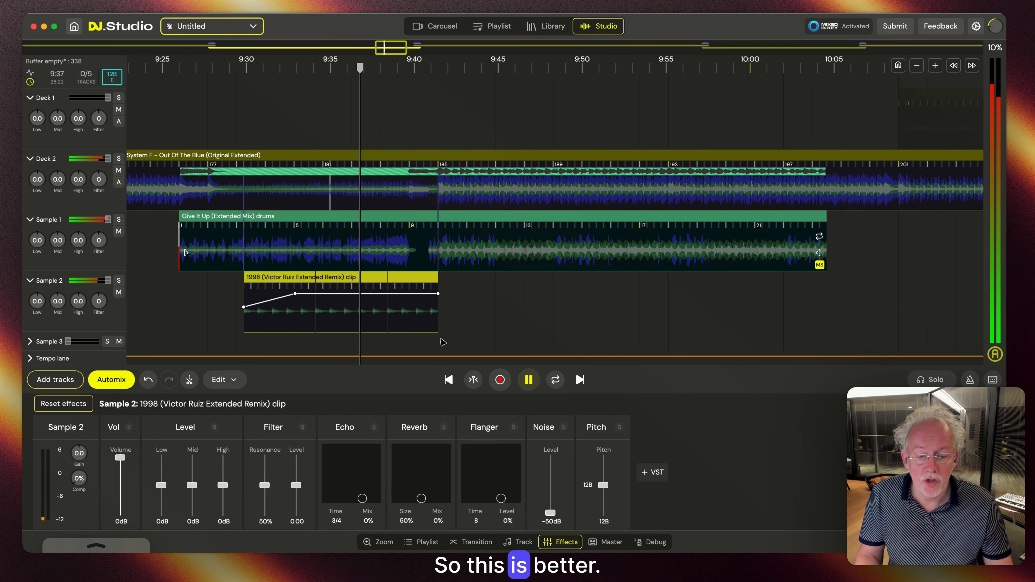
{"action": "key", "text": "space"}
Add reverb with 60% size and 40% mix to the 1998 clip, and play it from just before its start.
{"action": "left_click_drag", "start_coordinate": [422, 498], "coordinate": [426, 486]}
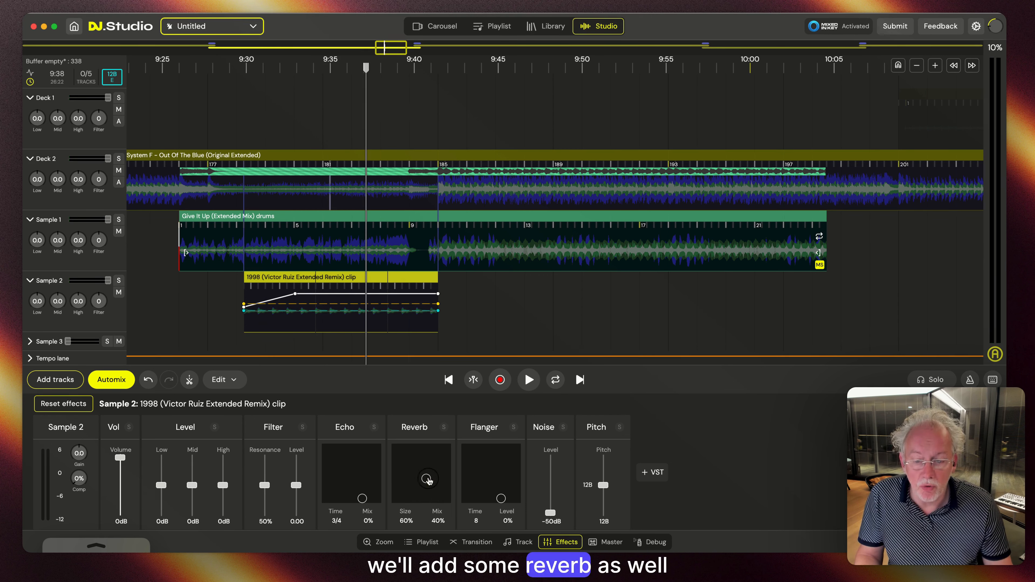
{"action": "left_click", "coordinate": [243, 345]}
{"action": "key", "text": "space"}
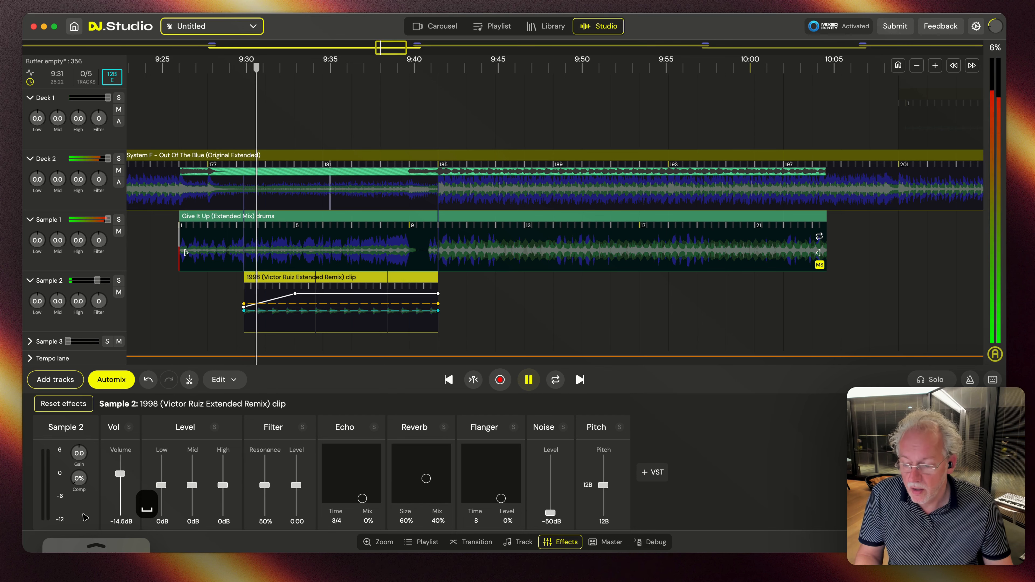
Set the 1998 clip's gain to +0.9 and compression to 21%, and keep listening until about 9:43.
{"action": "left_click_drag", "start_coordinate": [73, 454], "coordinate": [81, 440]}
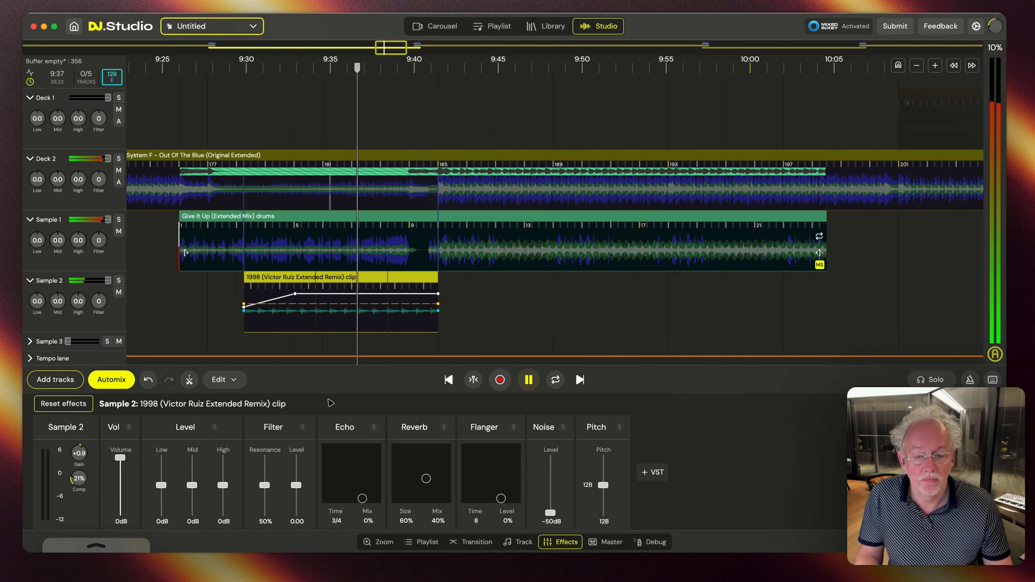
{"action": "scroll", "coordinate": [428, 340], "scroll_direction": "up", "scroll_amount": 2}
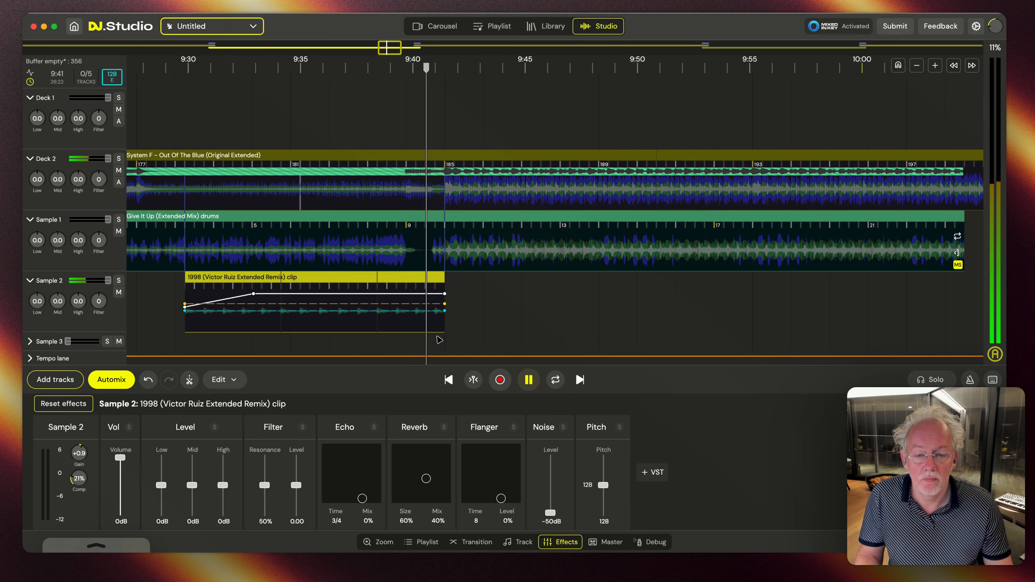
{"action": "scroll", "coordinate": [251, 270], "scroll_direction": "down", "scroll_amount": 2}
{"action": "key", "text": "space"}
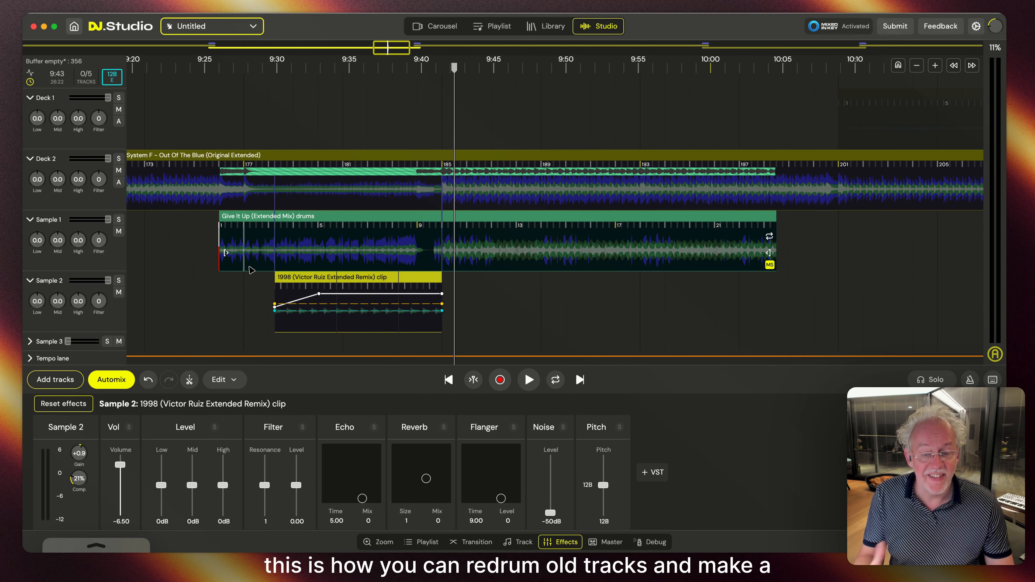
Listen to Can You Feel It from about 19:31 and again from about 21:17, examining where its breakdown and drop fall.
{"action": "scroll", "coordinate": [251, 270], "scroll_direction": "down", "scroll_amount": 6}
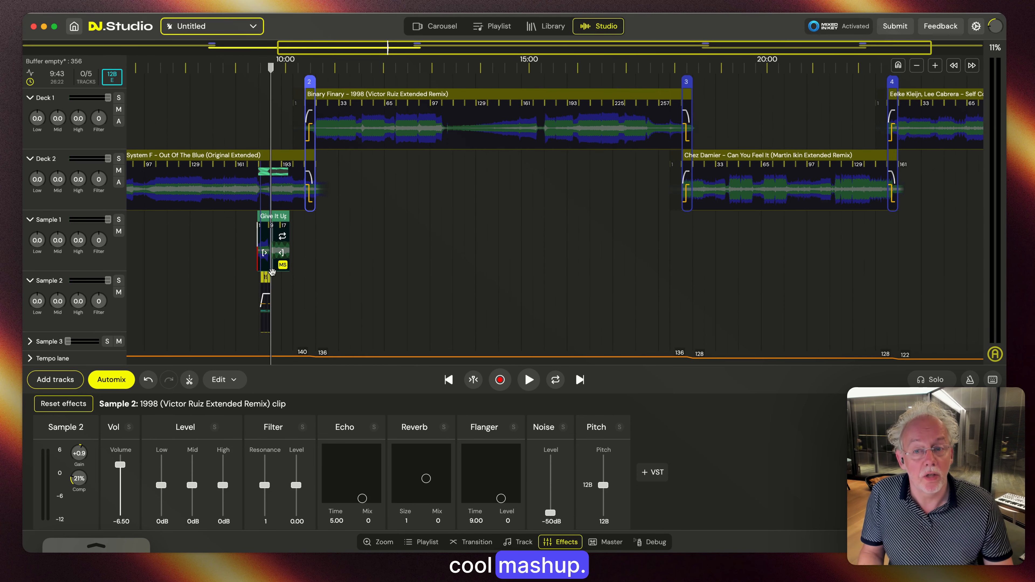
{"action": "scroll", "coordinate": [273, 272], "scroll_direction": "down", "scroll_amount": 3}
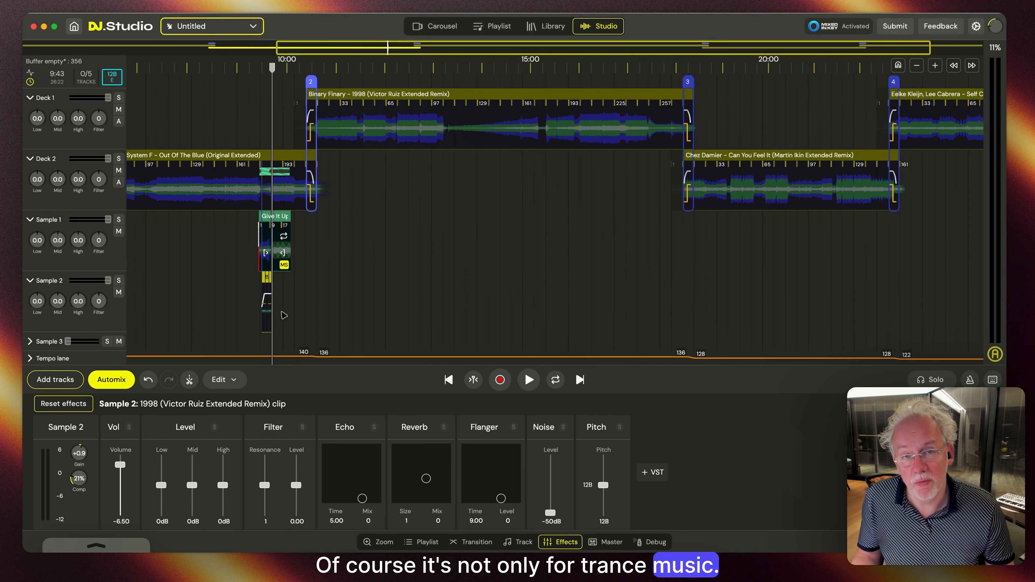
{"action": "left_click", "coordinate": [748, 260]}
{"action": "key", "text": "space"}
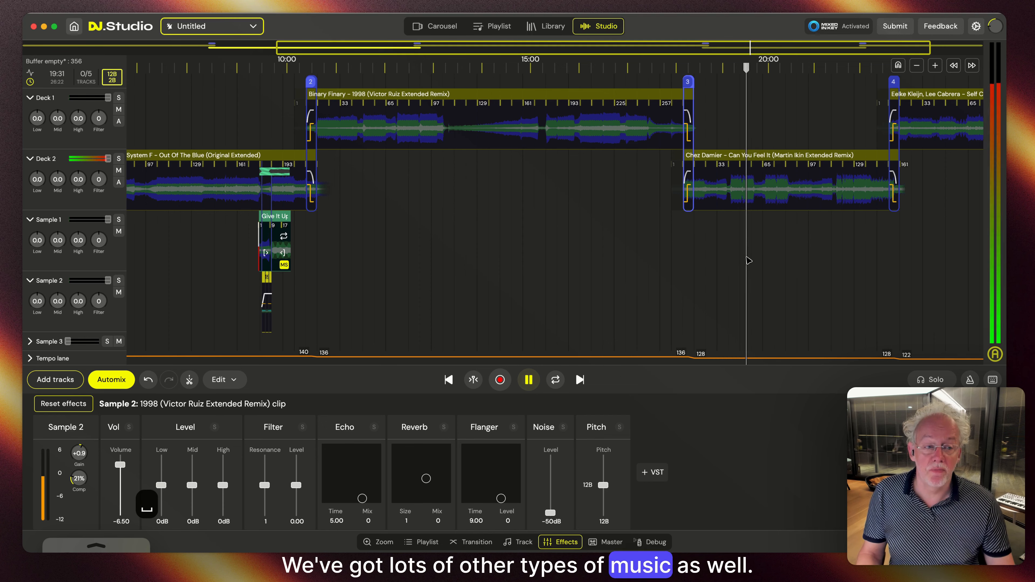
{"action": "scroll", "coordinate": [778, 273], "scroll_direction": "up", "scroll_amount": 3}
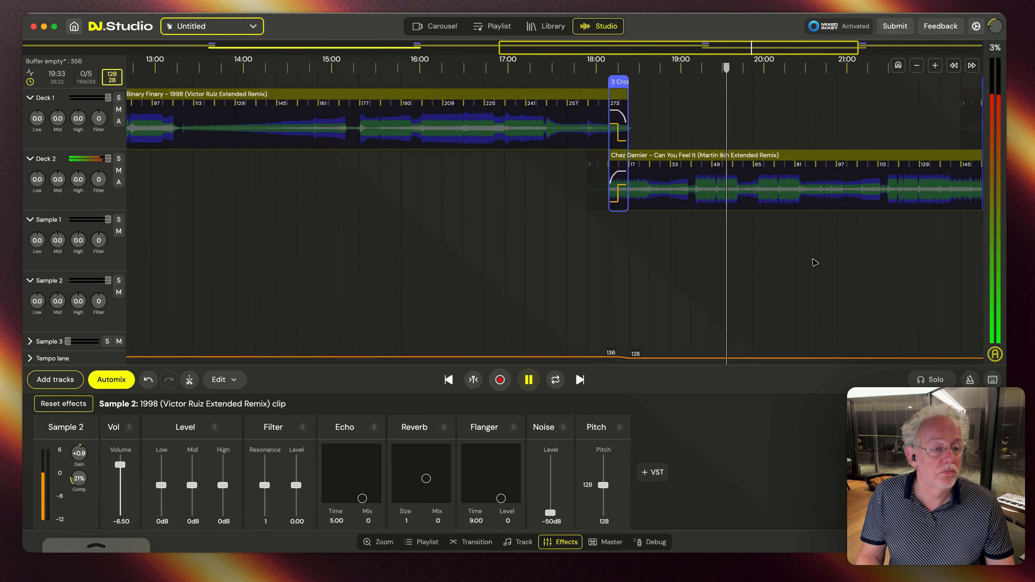
{"action": "scroll", "coordinate": [815, 262], "scroll_direction": "right", "scroll_amount": 5}
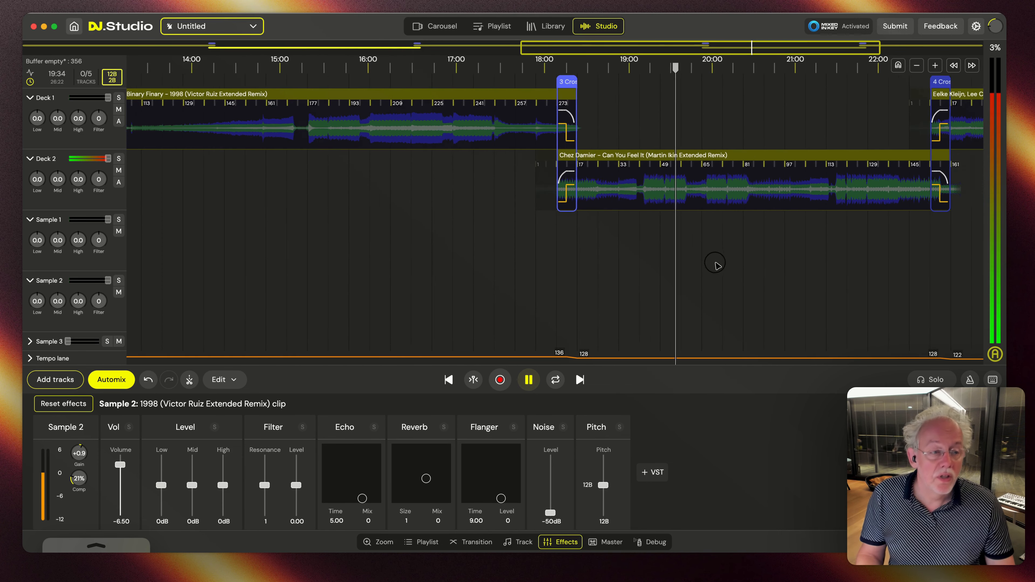
{"action": "left_click", "coordinate": [761, 244]}
{"action": "scroll", "coordinate": [774, 244], "scroll_direction": "up", "scroll_amount": 2}
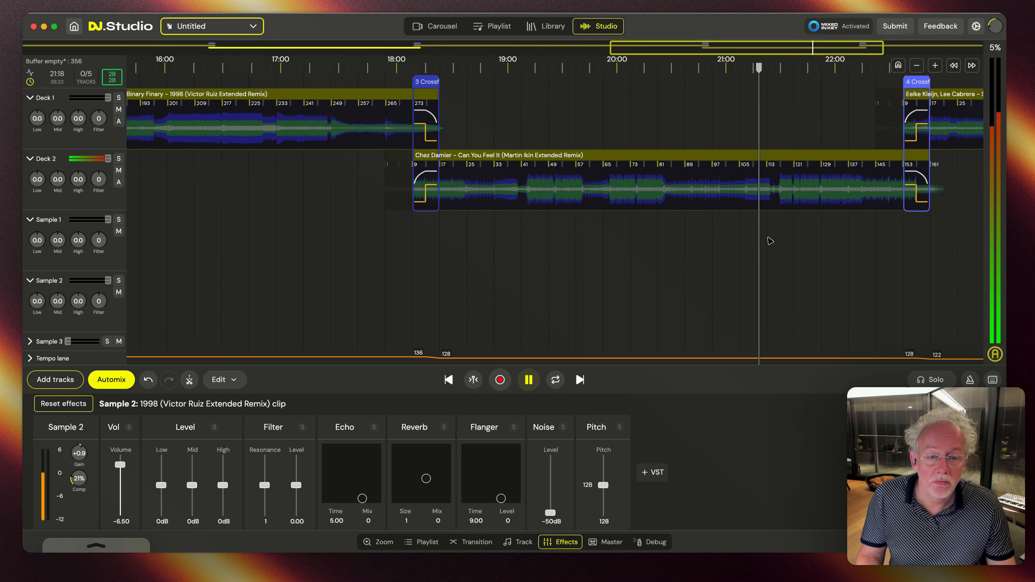
{"action": "scroll", "coordinate": [770, 240], "scroll_direction": "up", "scroll_amount": 2}
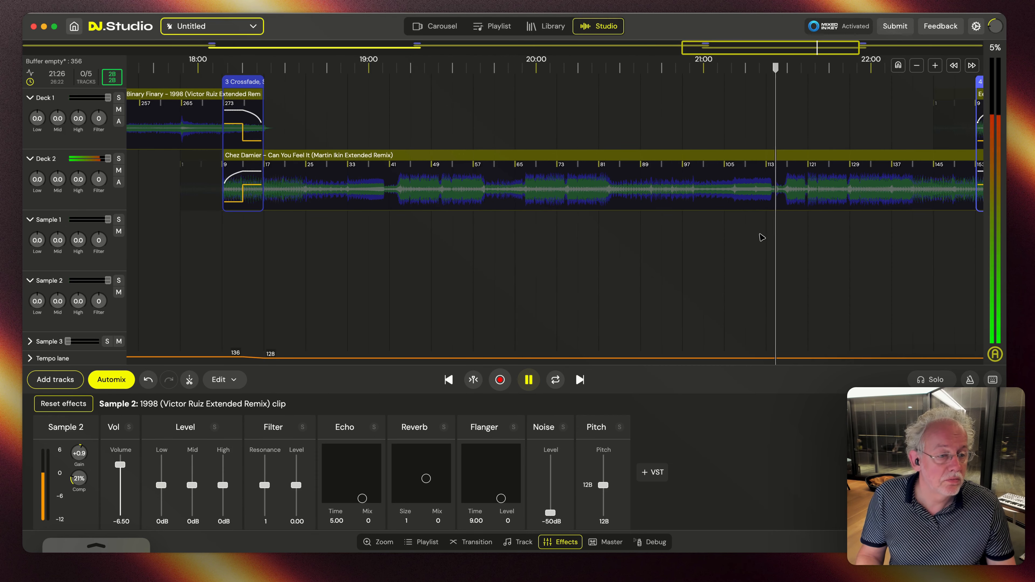
{"action": "scroll", "coordinate": [757, 241], "scroll_direction": "down", "scroll_amount": 4}
{"action": "key", "text": "space"}
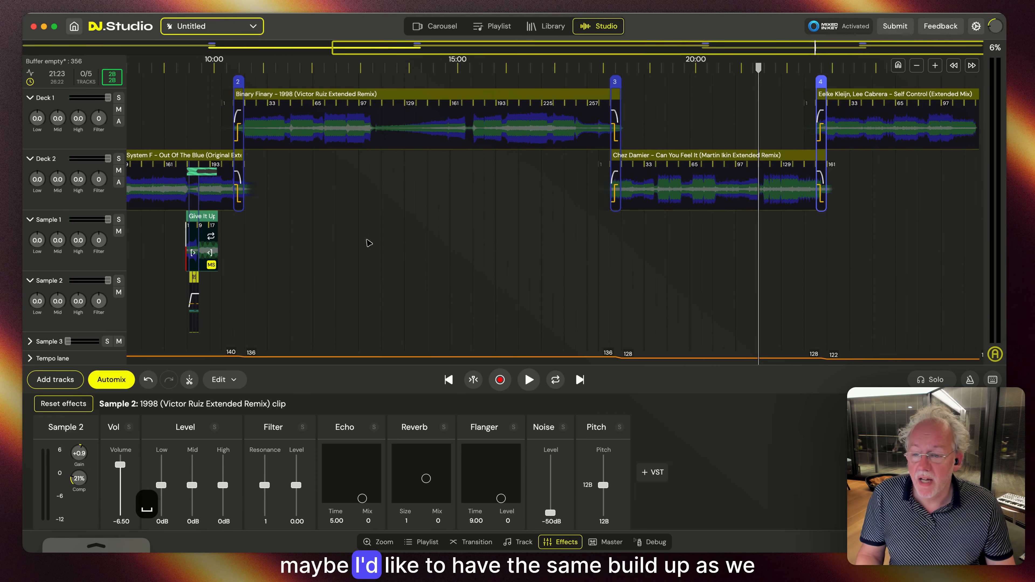
Copy the Give It Up drums beneath Can You Feel It on the Sample 1 lane, starting at about 21:09.
{"action": "left_click", "coordinate": [190, 216]}
{"action": "left_click_drag", "start_coordinate": [210, 220], "coordinate": [736, 258]}
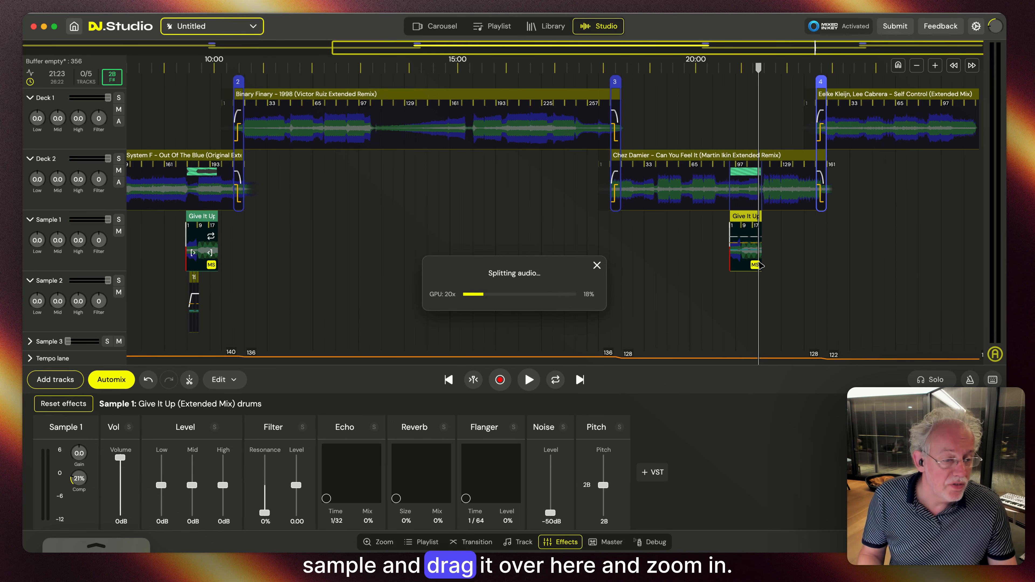
{"action": "scroll", "coordinate": [759, 261], "scroll_direction": "up", "scroll_amount": 5}
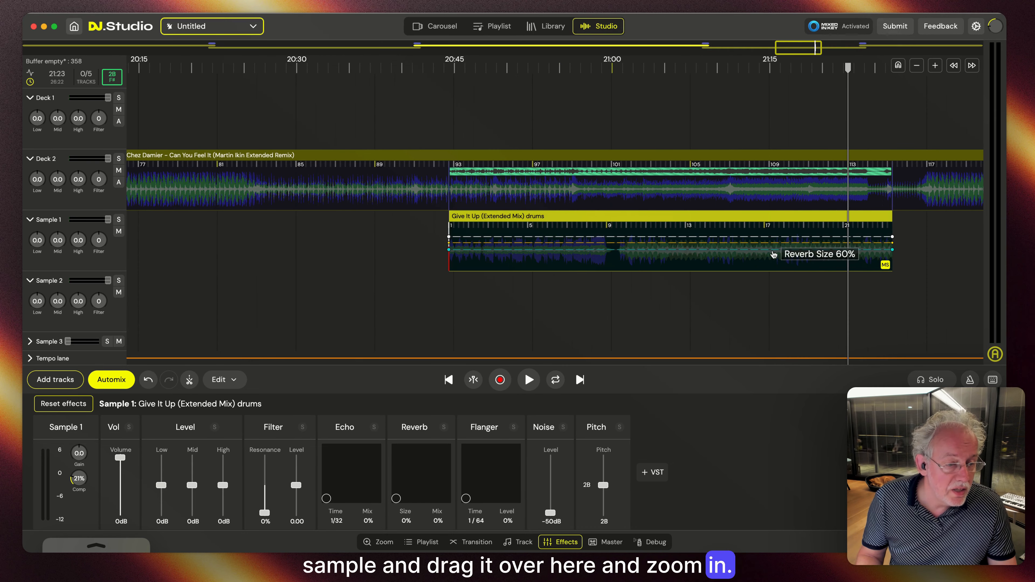
{"action": "left_click_drag", "start_coordinate": [605, 217], "coordinate": [868, 215]}
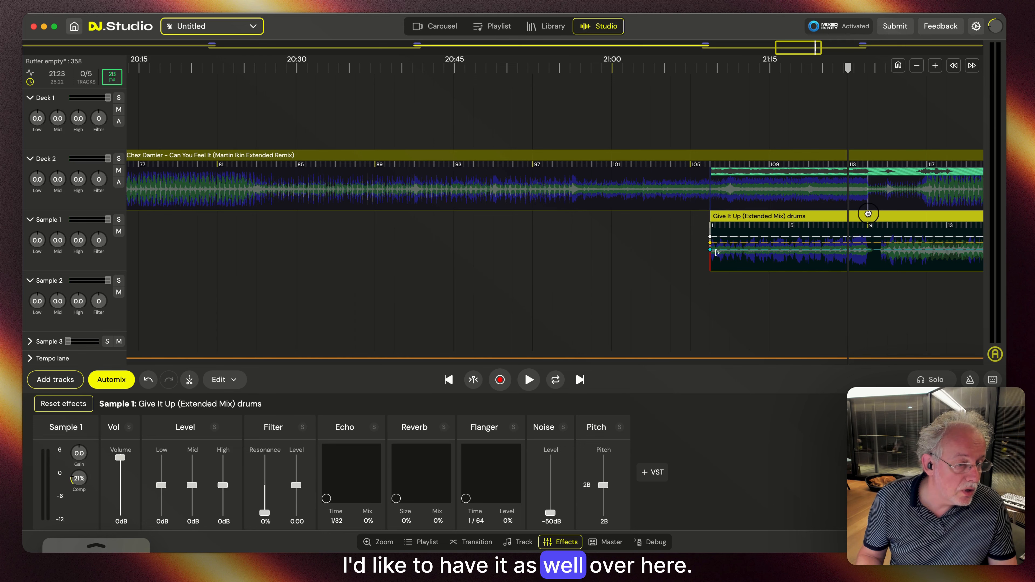
Listen to the copied Give It Up drums and remove their reverb by setting size and mix to 0%.
{"action": "key", "text": "space"}
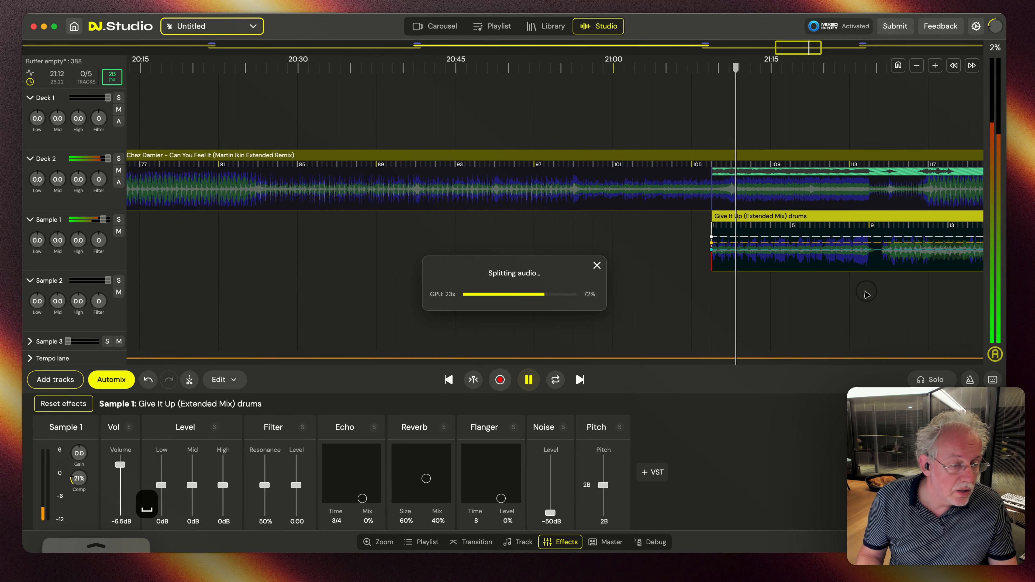
{"action": "scroll", "coordinate": [770, 289], "scroll_direction": "down", "scroll_amount": 3}
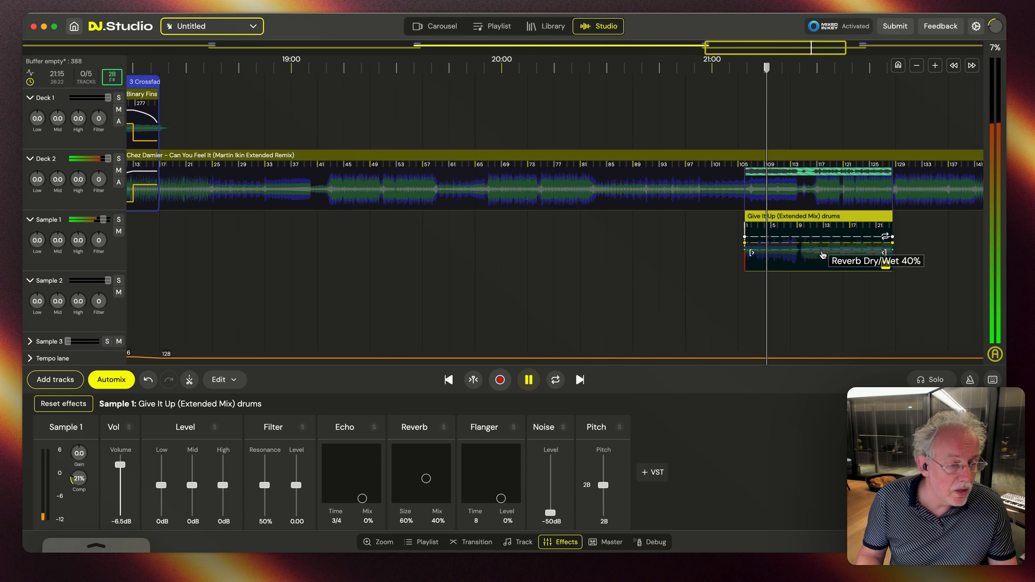
{"action": "key", "text": "space"}
{"action": "left_click_drag", "start_coordinate": [426, 477], "coordinate": [396, 498]}
{"action": "key", "text": "space"}
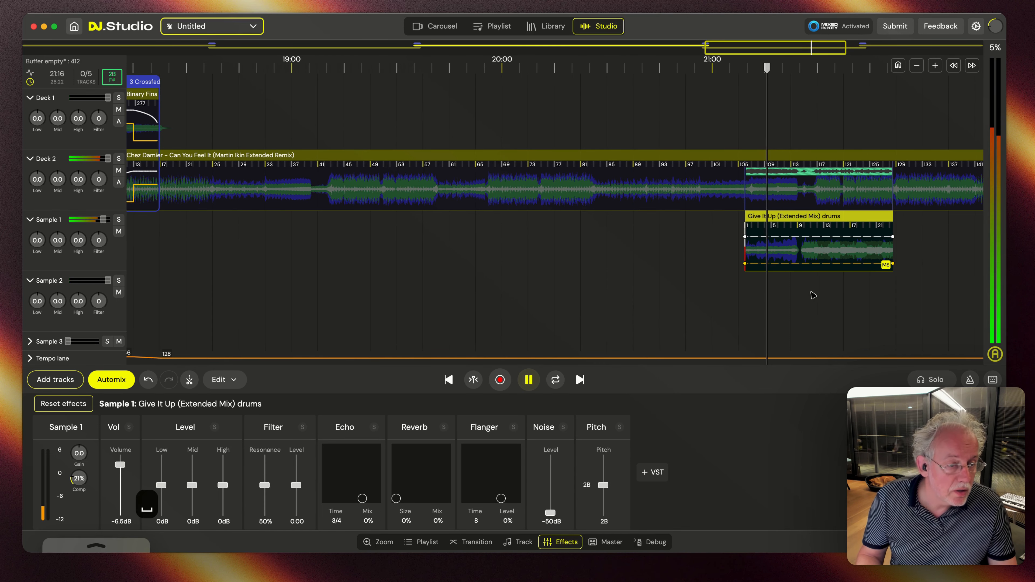
{"action": "scroll", "coordinate": [817, 293], "scroll_direction": "up", "scroll_amount": 3}
{"action": "key", "text": "space"}
Split the copied drums at about 21:24, move the second part to about 21:28, and listen from about 21:22.
{"action": "left_click", "coordinate": [776, 259]}
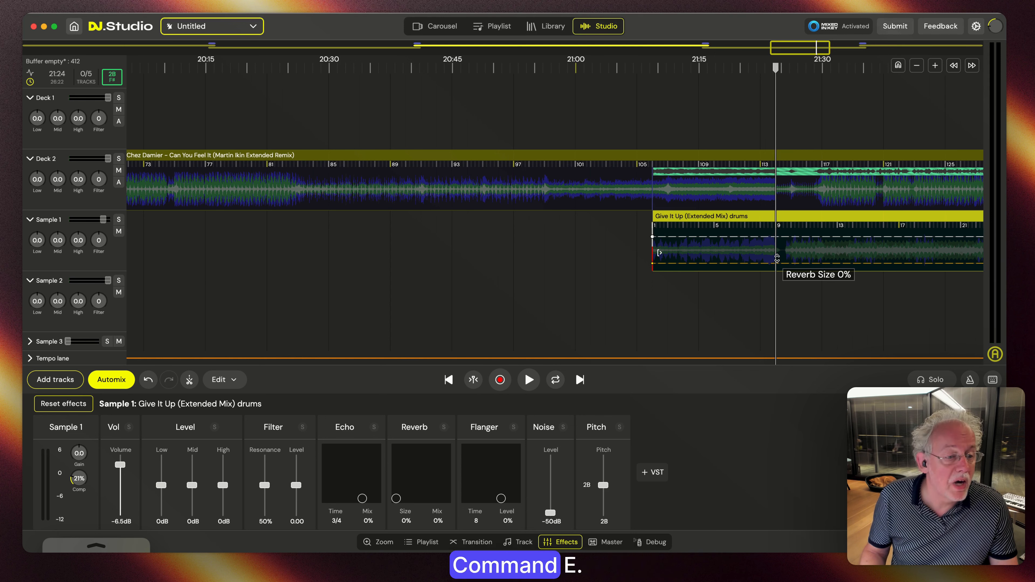
{"action": "key", "text": "super+e"}
{"action": "left_click_drag", "start_coordinate": [790, 218], "coordinate": [819, 220]}
{"action": "left_click", "coordinate": [745, 291]}
{"action": "key", "text": "space"}
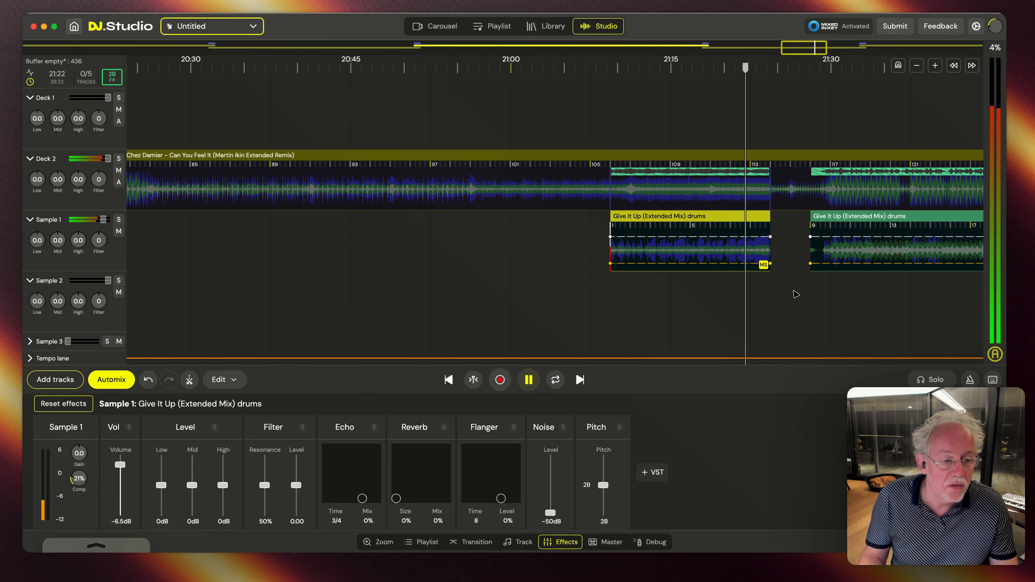
{"action": "scroll", "coordinate": [696, 296], "scroll_direction": "up", "scroll_amount": 3}
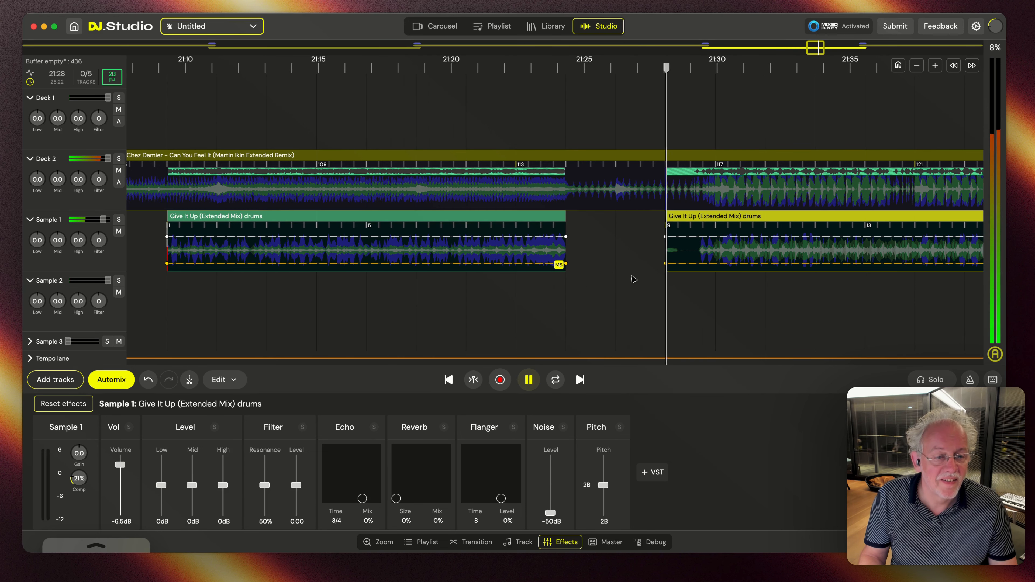
Trim the start of the second drums part to just before bar 117 of Can You Feel It.
{"action": "key", "text": "space"}
{"action": "left_click_drag", "start_coordinate": [674, 253], "coordinate": [710, 253]}
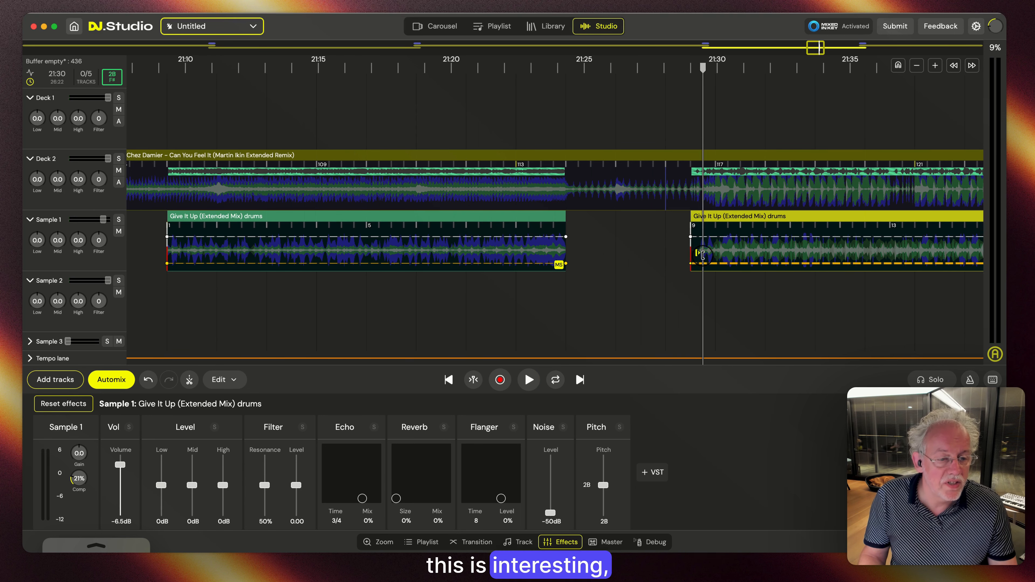
{"action": "scroll", "coordinate": [663, 246], "scroll_direction": "up", "scroll_amount": 3}
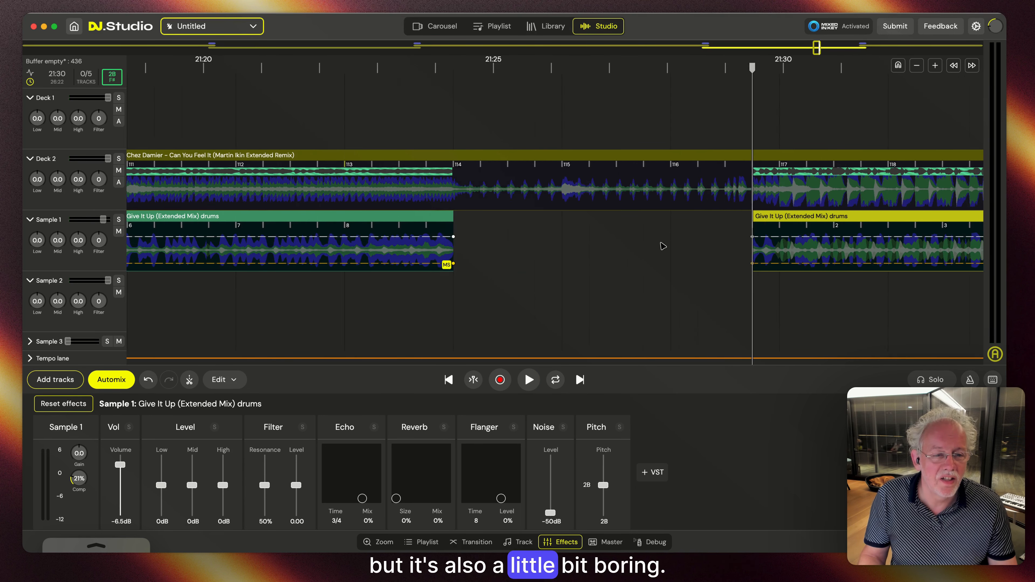
Listen to the break in Can You Feel It from about 21:28.
{"action": "scroll", "coordinate": [663, 245], "scroll_direction": "up", "scroll_amount": 2}
{"action": "left_click", "coordinate": [632, 195]}
{"action": "key", "text": "space"}
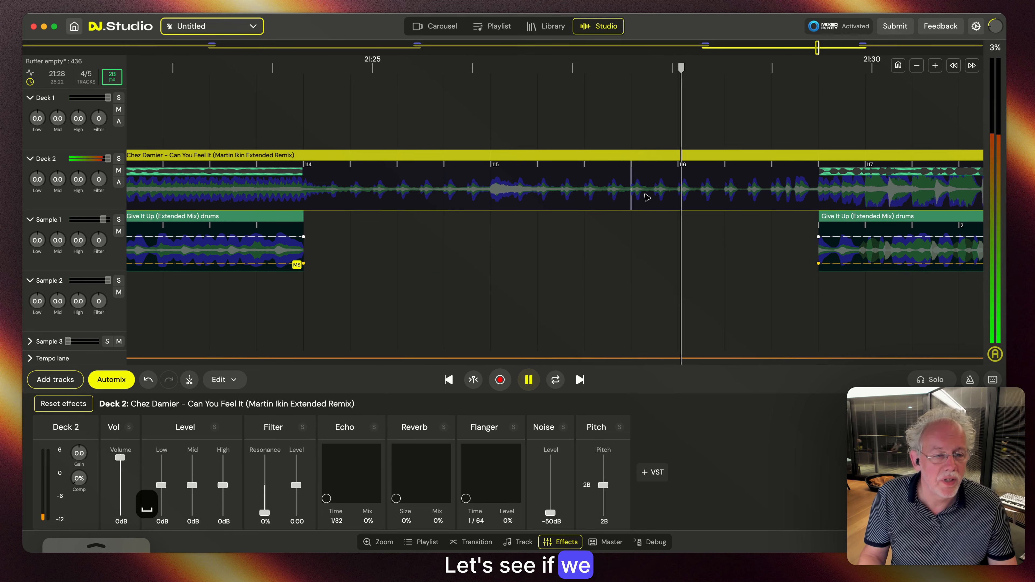
{"action": "key", "text": "space"}
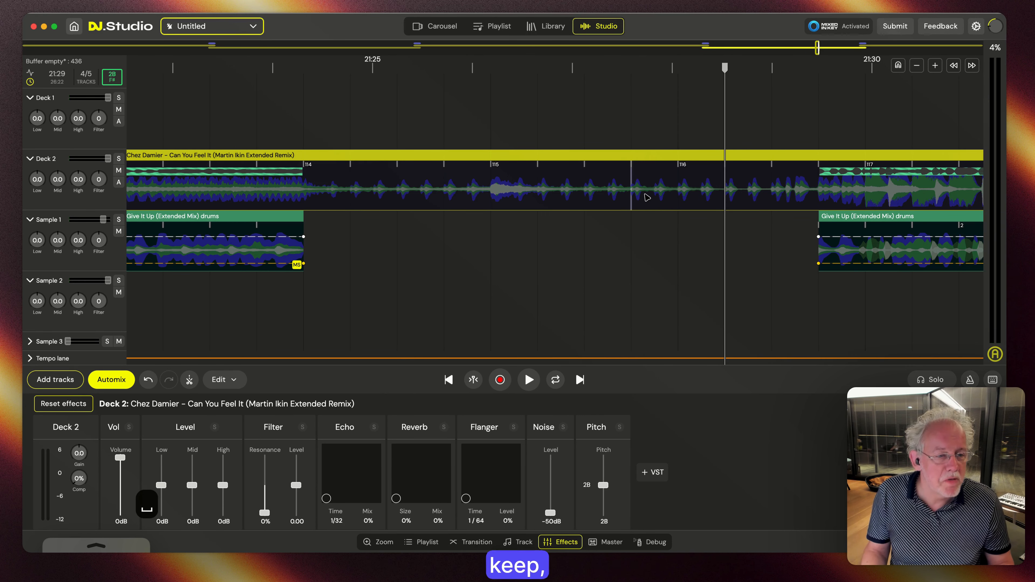
Copy the first beat of bar 116 in Can You Feel It and paste it six times directly after itself.
{"action": "key", "text": "Left"}
{"action": "key", "text": "shift+Right"}
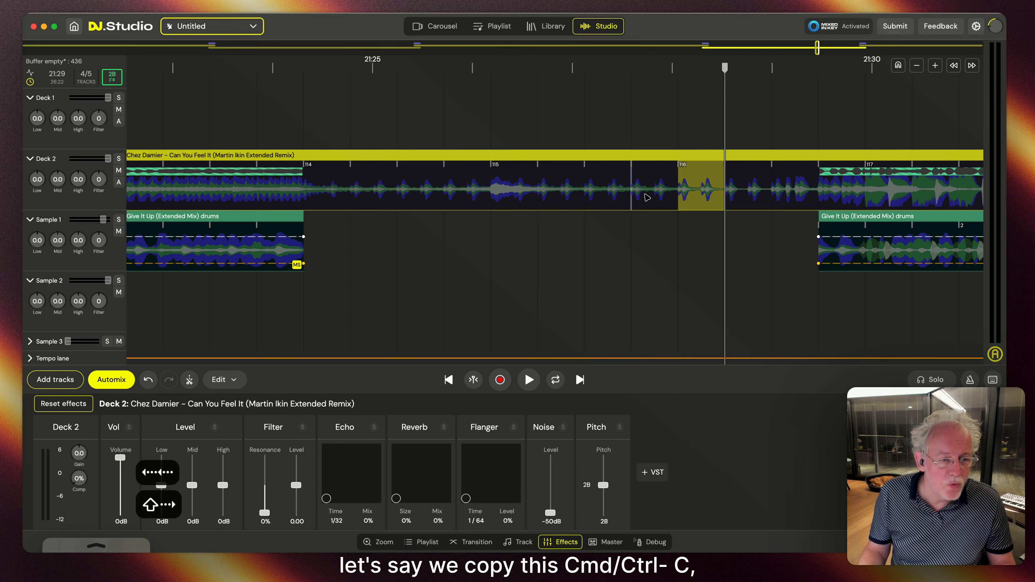
{"action": "key", "text": "super+c"}
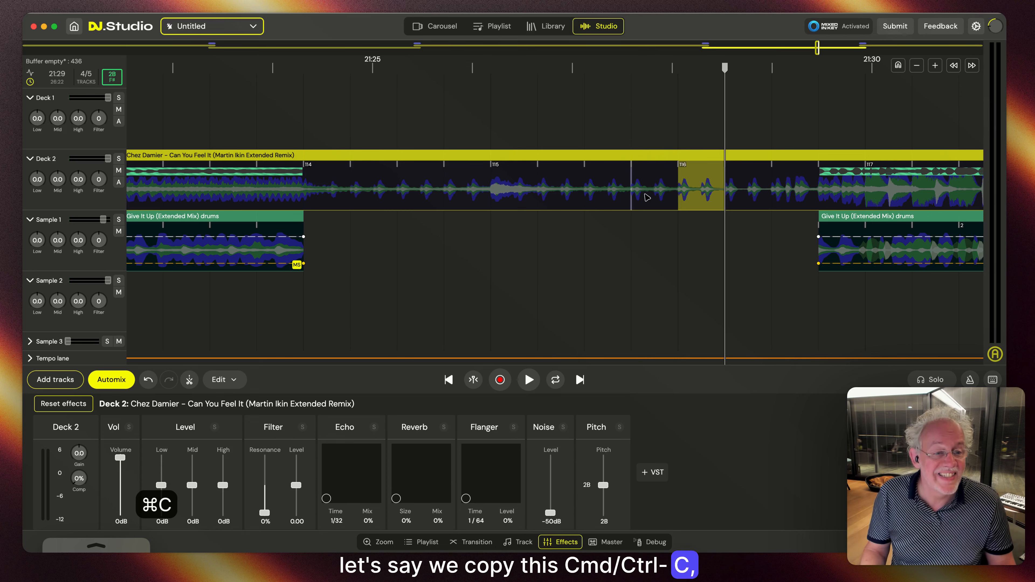
{"action": "key", "text": "super+v"}
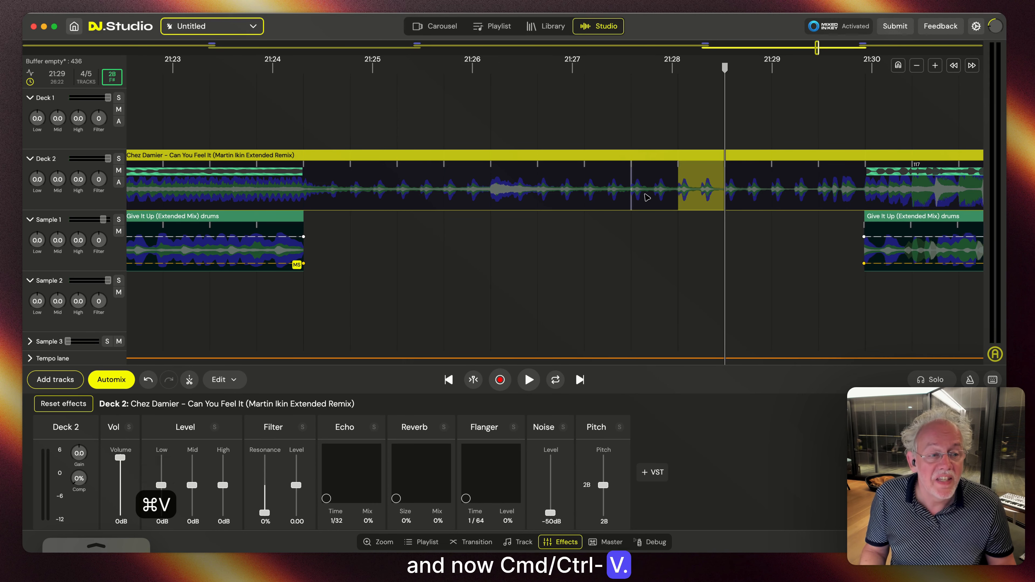
{"action": "key", "text": "super+v"}
{"action": "key", "text": "super+v"}
{"action": "key", "text": "super+v"}
{"action": "key", "text": "super+v"}
{"action": "key", "text": "super+v"}
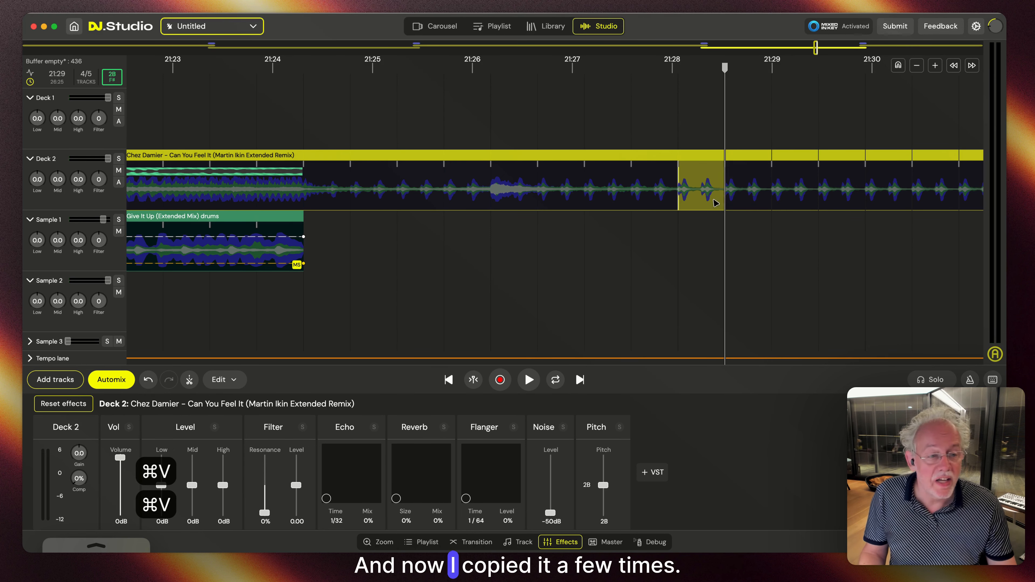
Listen to the repeated beats in Can You Feel It from about 21:28 to 21:33.
{"action": "scroll", "coordinate": [694, 223], "scroll_direction": "down", "scroll_amount": 10}
{"action": "left_click", "coordinate": [681, 231]}
{"action": "key", "text": "space"}
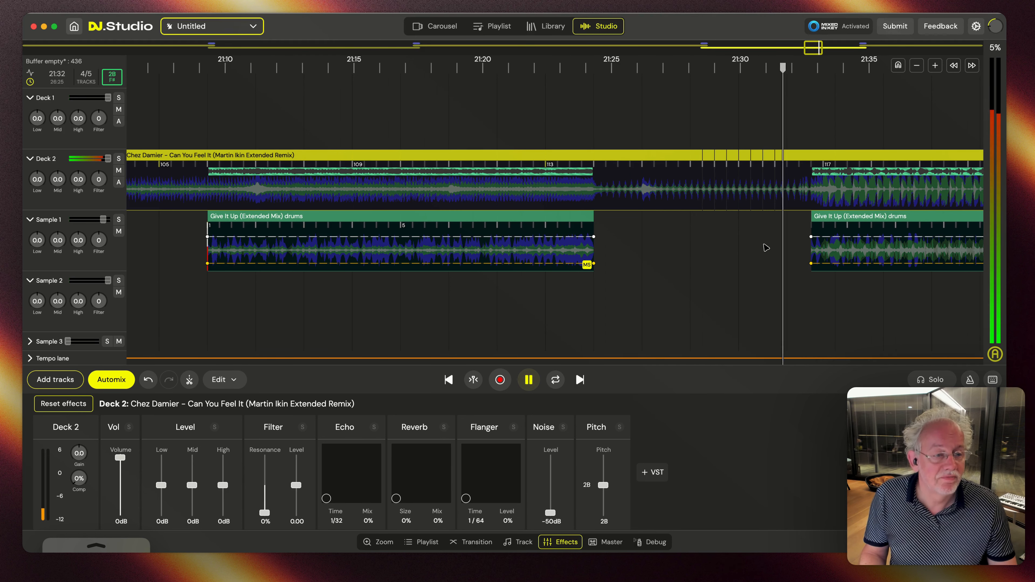
{"action": "key", "text": "space"}
Automate the pitch of Can You Feel It from 2B at about 21:26 down to 2A near 21:30 and back to 2B near 21:33.
{"action": "left_click_drag", "start_coordinate": [760, 245], "coordinate": [667, 249]}
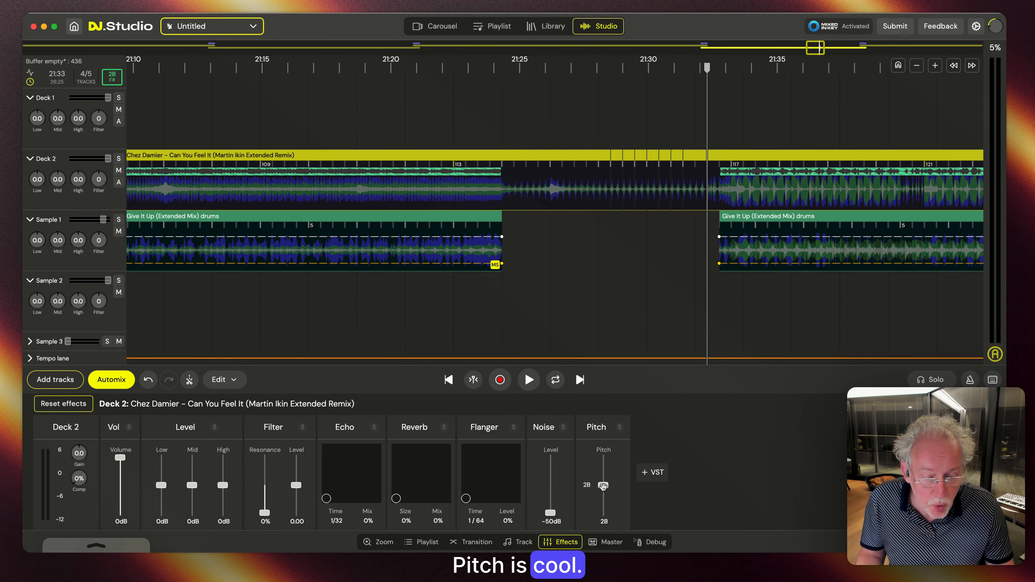
{"action": "left_click_drag", "start_coordinate": [603, 486], "coordinate": [603, 487]}
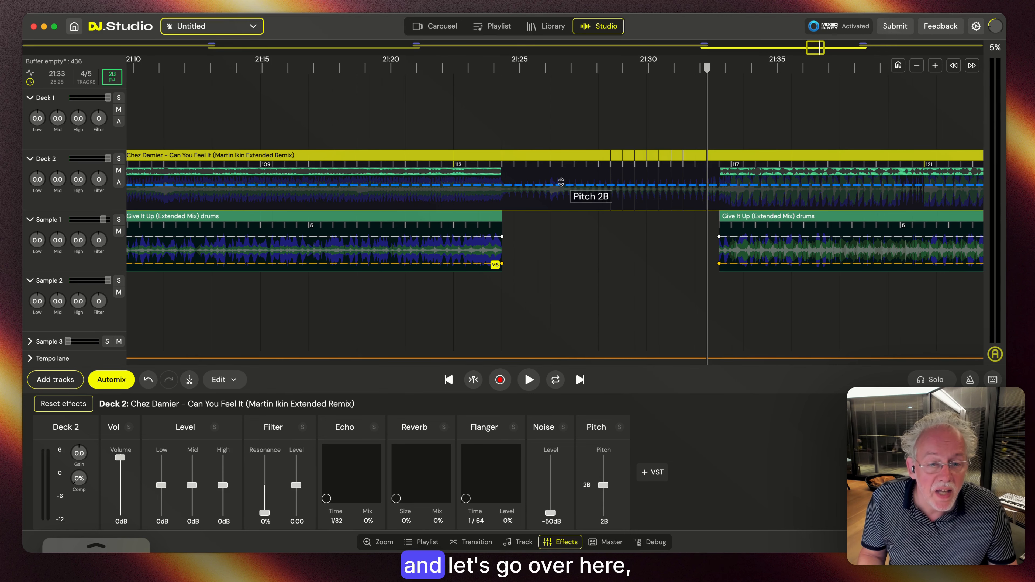
{"action": "left_click_drag", "start_coordinate": [552, 188], "coordinate": [640, 202]}
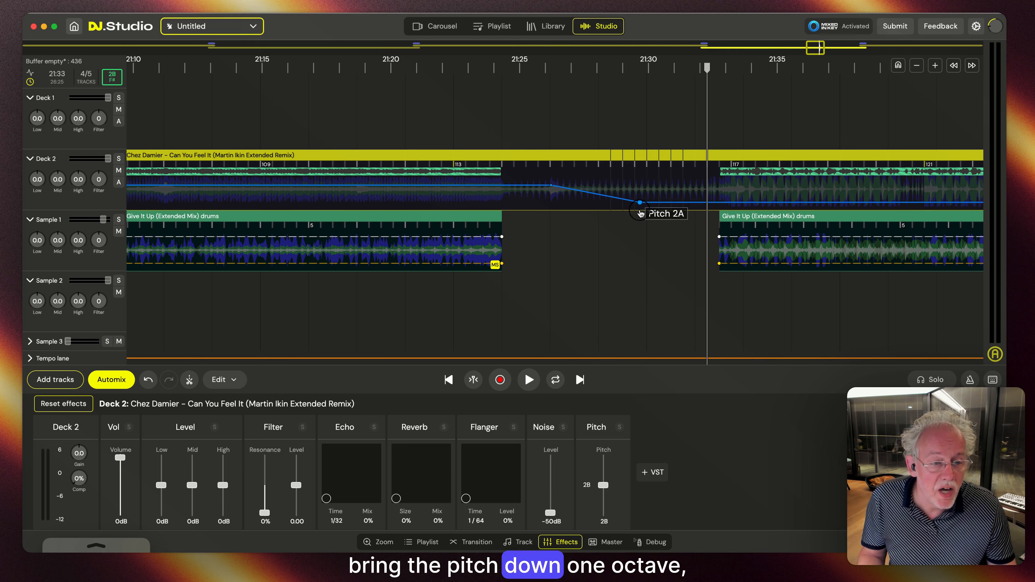
{"action": "left_click_drag", "start_coordinate": [709, 204], "coordinate": [717, 186]}
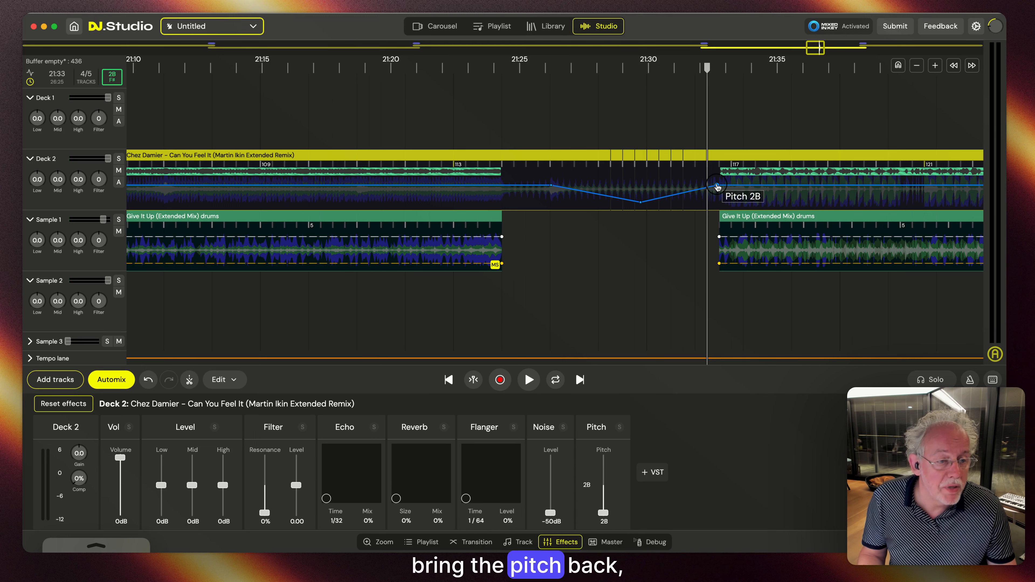
Listen to the pitch sweep in Can You Feel It from about 21:27 to 21:33.
{"action": "left_click", "coordinate": [574, 229]}
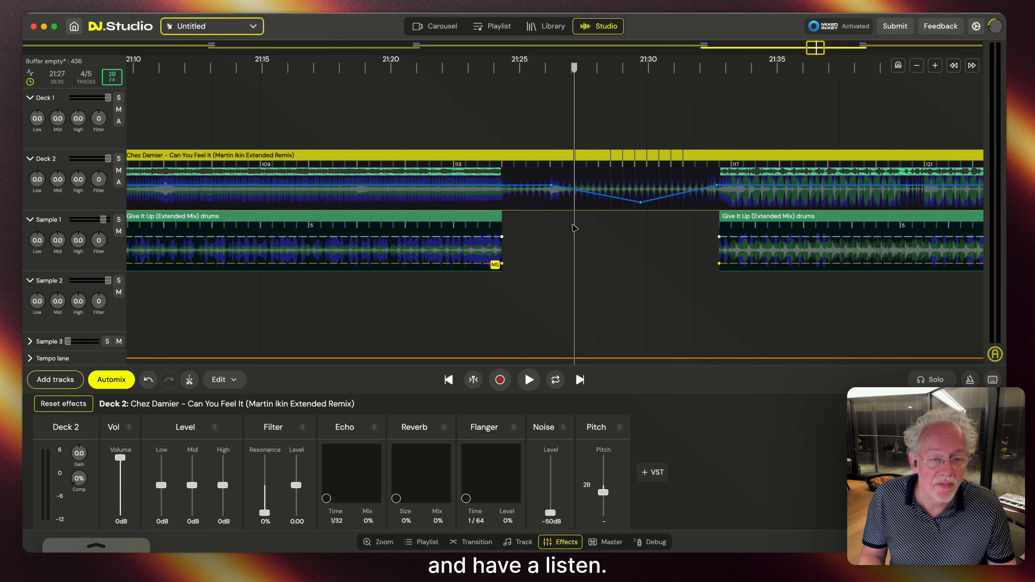
{"action": "key", "text": "space"}
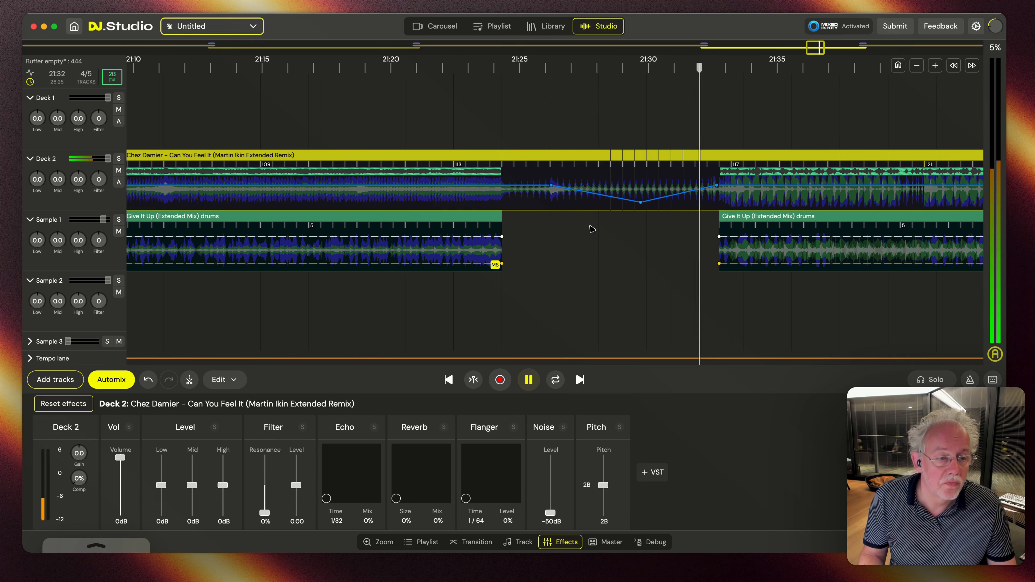
{"action": "key", "text": "space"}
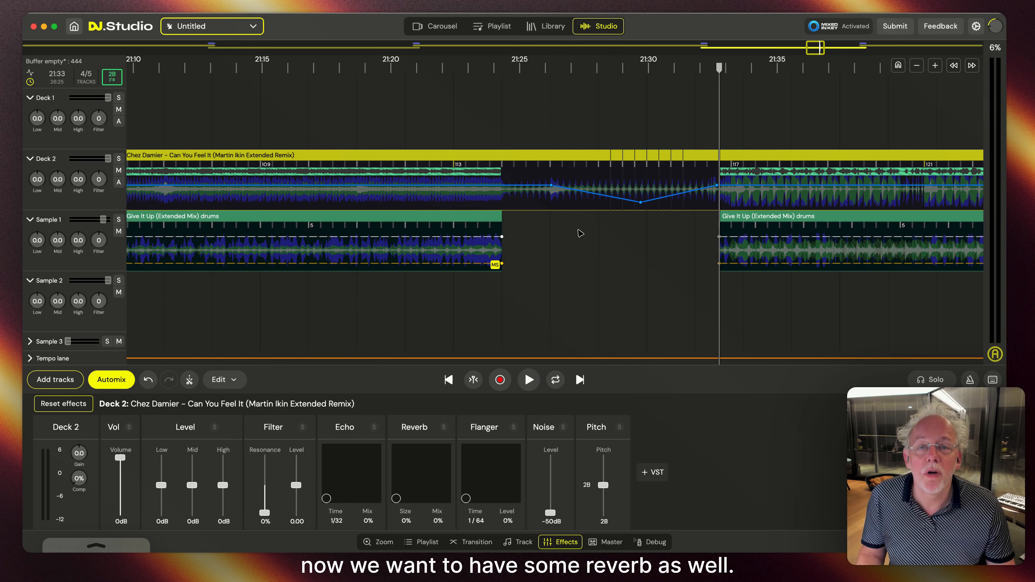
Set Deck 2 reverb to 70% size, 60% mix; automate the mix from 0% near 21:24 to 60% near 21:26, returning to 0% near 21:33.
{"action": "left_click", "coordinate": [550, 199]}
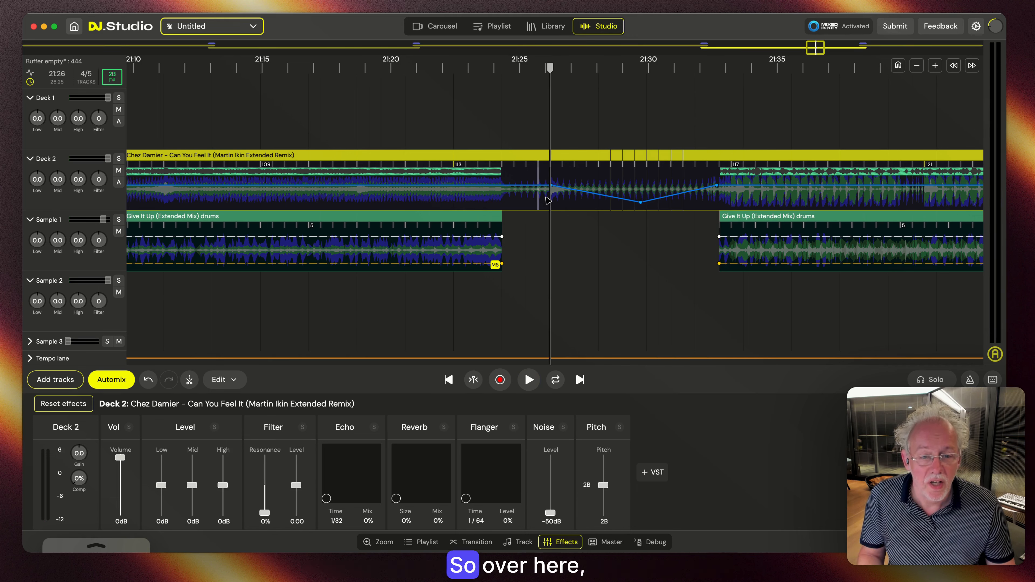
{"action": "left_click_drag", "start_coordinate": [396, 498], "coordinate": [431, 468]}
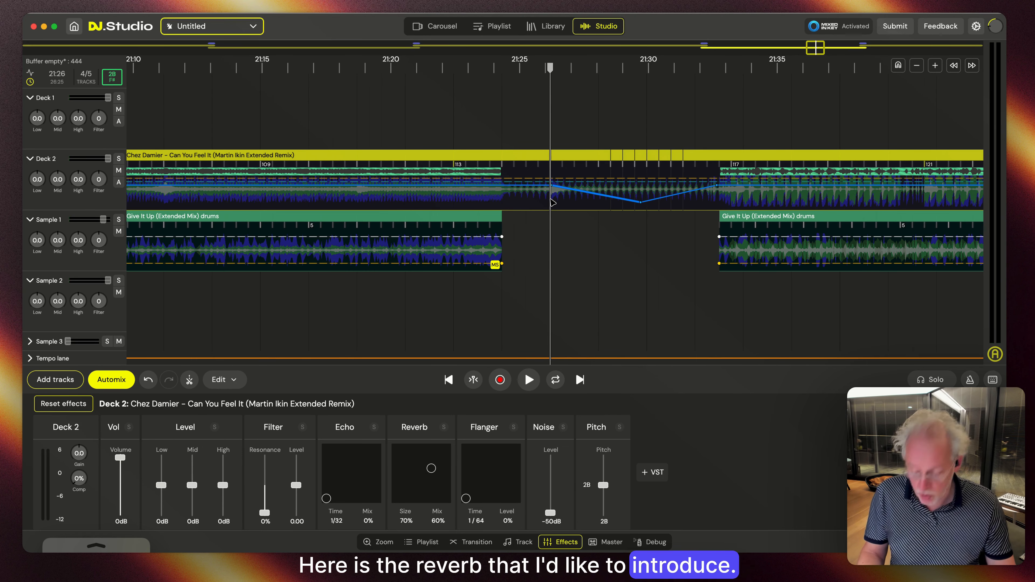
{"action": "key", "text": "z"}
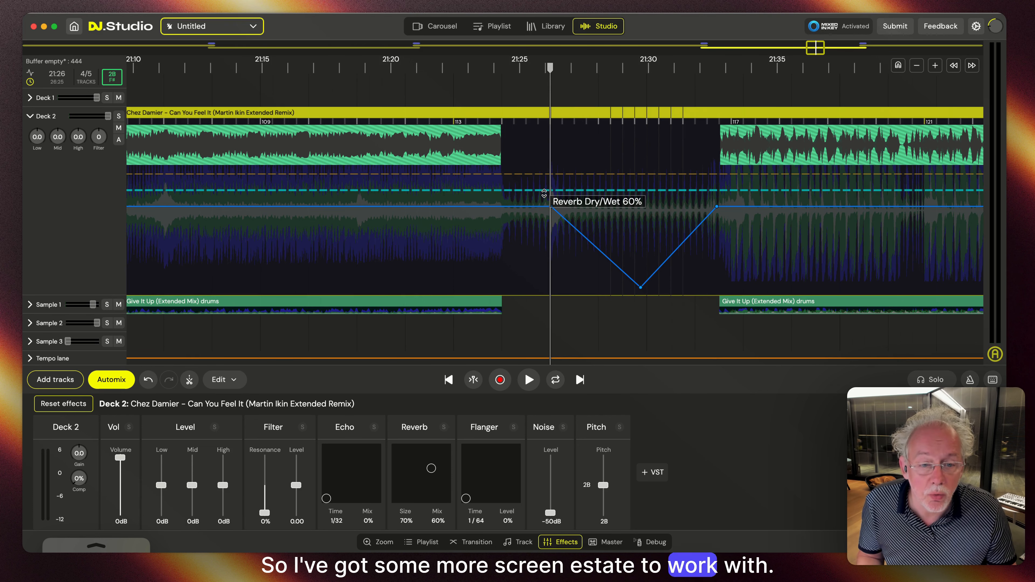
{"action": "left_click_drag", "start_coordinate": [538, 194], "coordinate": [492, 306]}
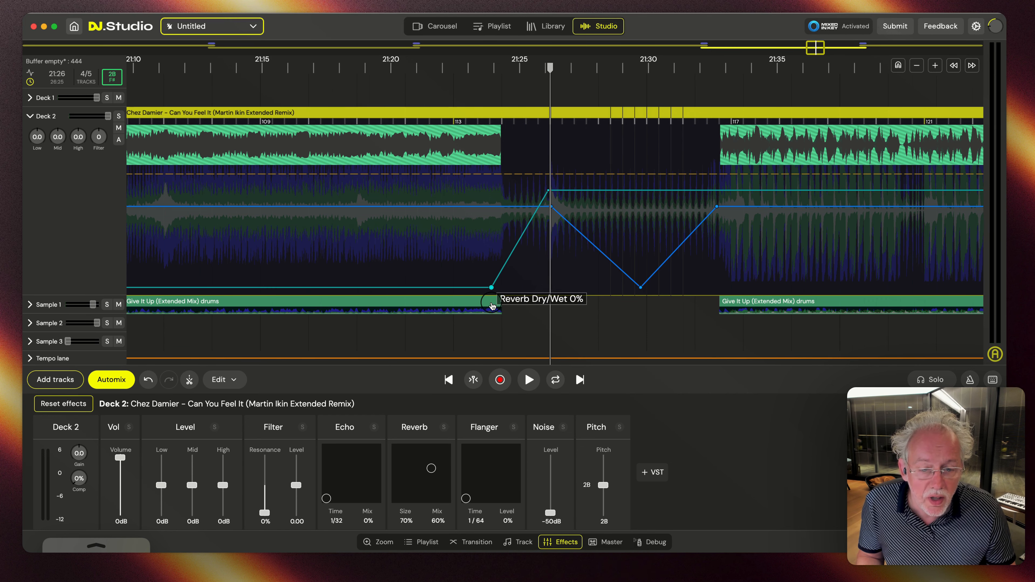
{"action": "left_click_drag", "start_coordinate": [729, 194], "coordinate": [727, 291]}
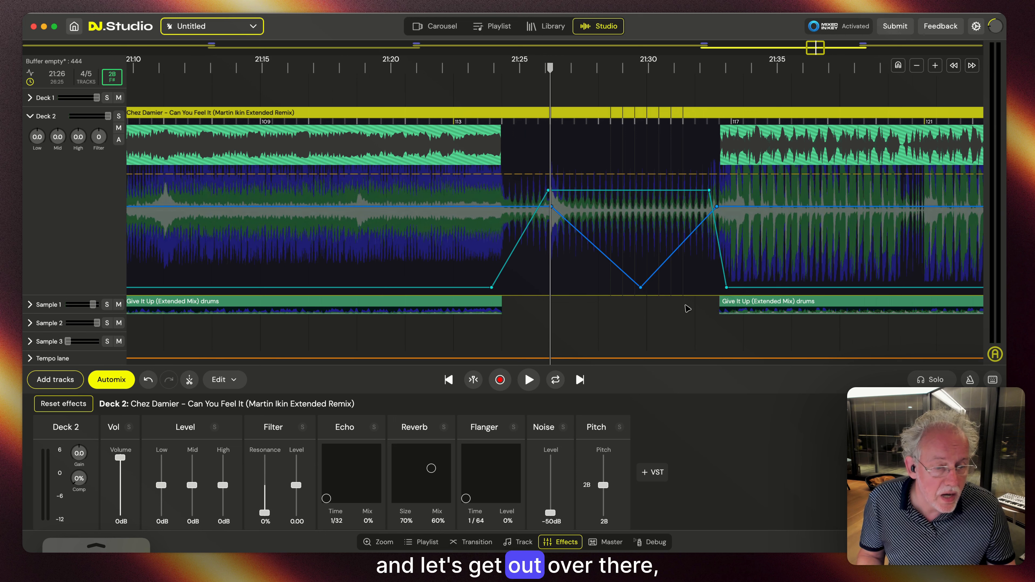
Listen to the break with reverb and pitch automation from about 21:25 to 21:34.
{"action": "left_click", "coordinate": [515, 257]}
{"action": "key", "text": "space"}
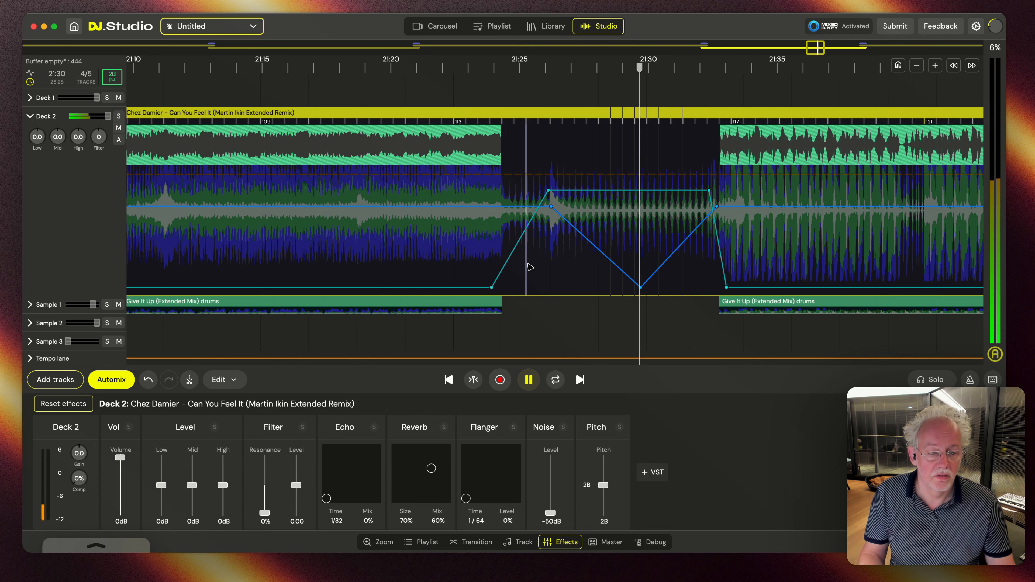
{"action": "scroll", "coordinate": [652, 253], "scroll_direction": "up", "scroll_amount": 1}
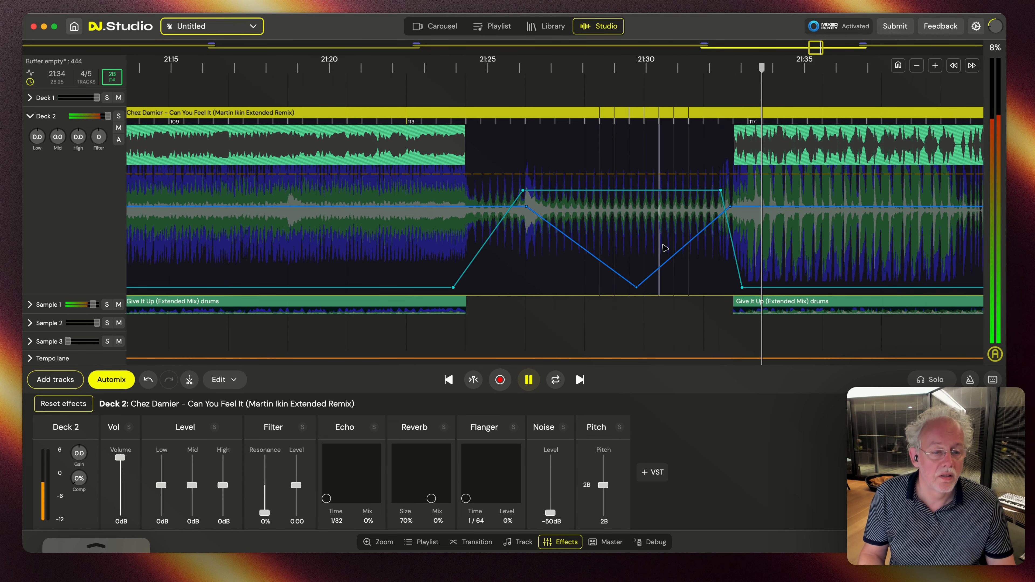
{"action": "key", "text": "space"}
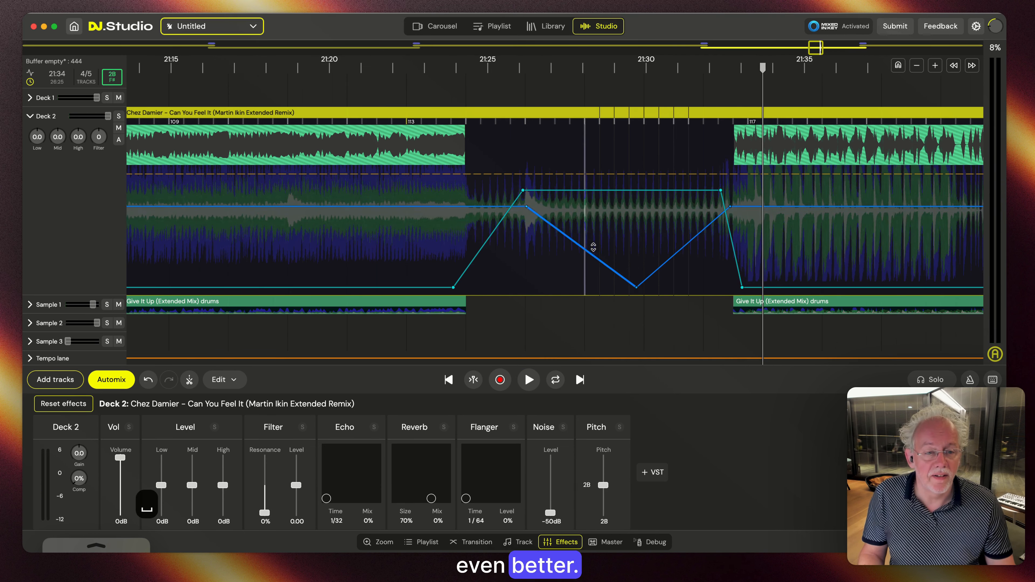
Listen to Self Control on Deck 1 to locate the vocal phrase around 23:10.
{"action": "key", "text": "s"}
{"action": "key", "text": "s"}
{"action": "left_click", "coordinate": [555, 218]}
{"action": "key", "text": "space"}
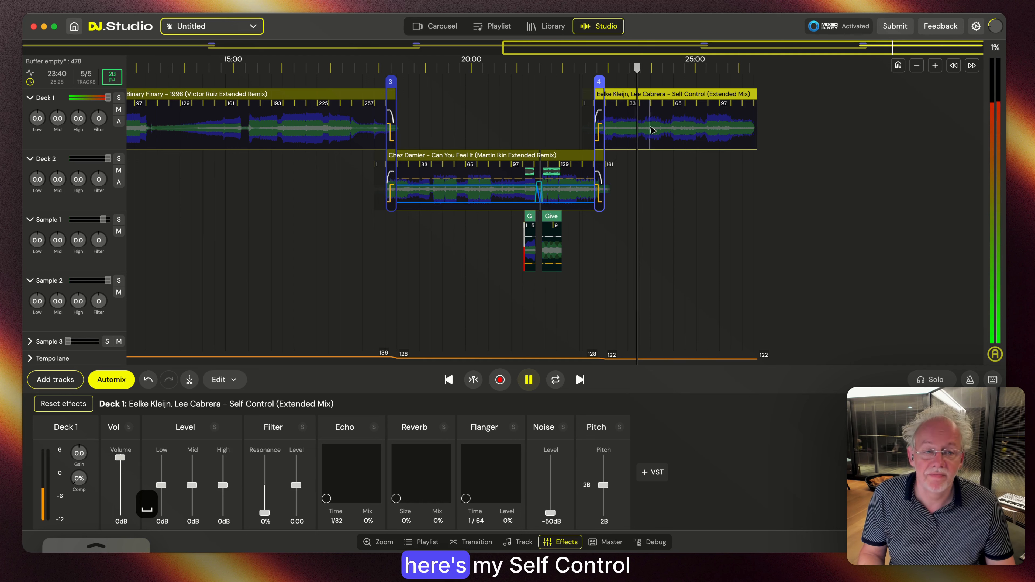
{"action": "scroll", "coordinate": [612, 128], "scroll_direction": "up", "scroll_amount": 8}
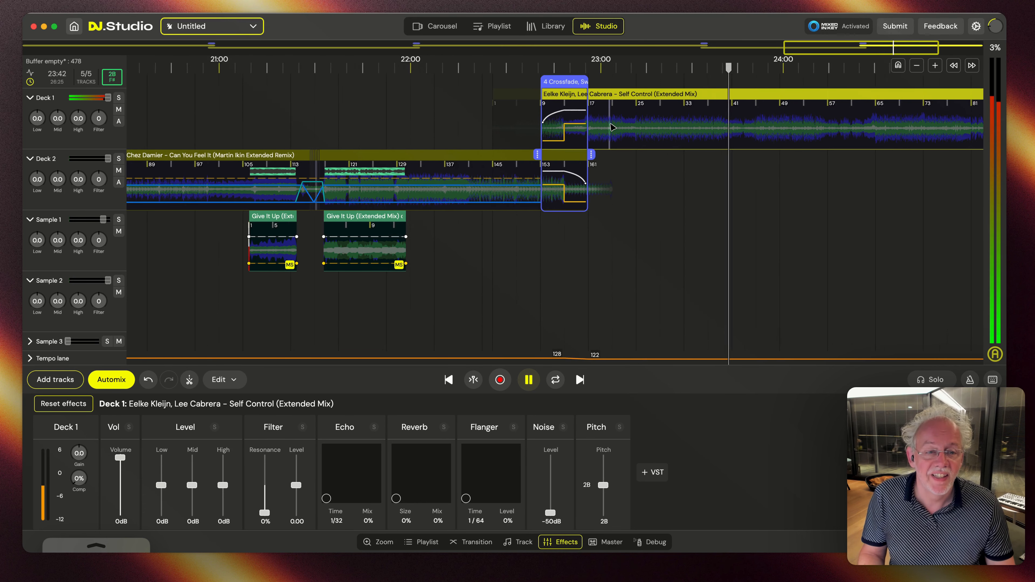
{"action": "scroll", "coordinate": [613, 128], "scroll_direction": "up", "scroll_amount": 1}
{"action": "key", "text": "space"}
{"action": "key", "text": "space"}
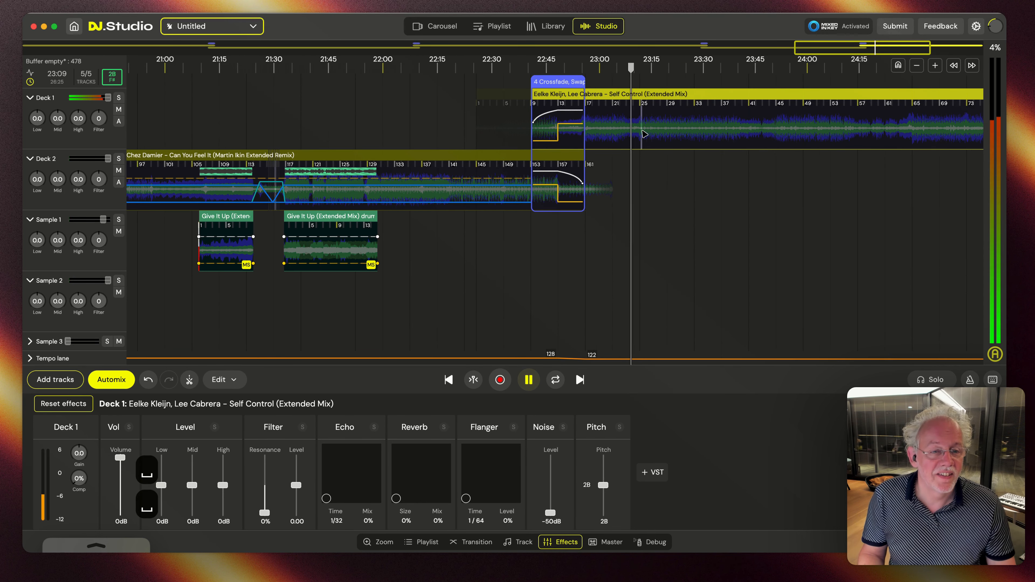
{"action": "scroll", "coordinate": [644, 134], "scroll_direction": "up", "scroll_amount": 2}
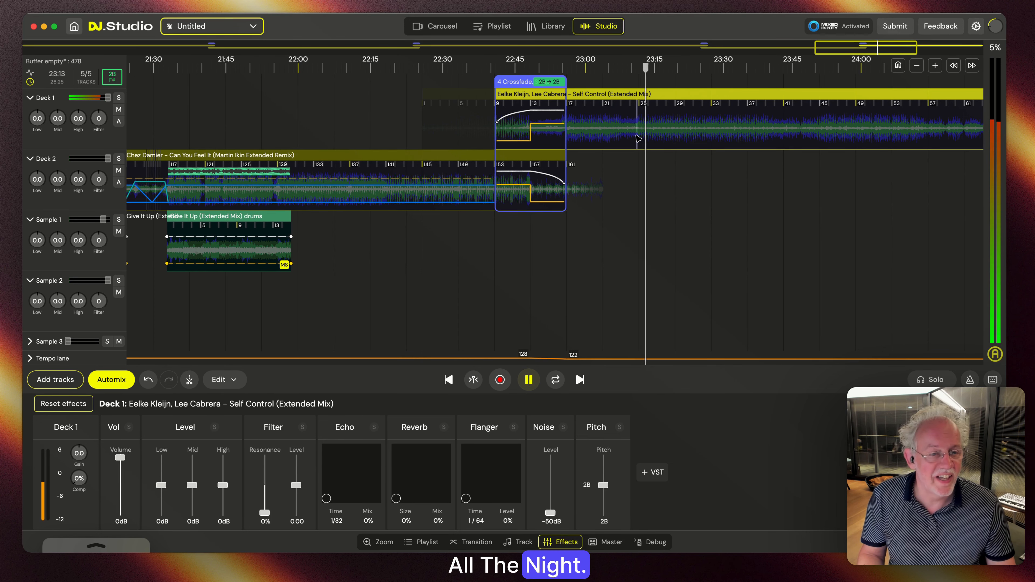
{"action": "key", "text": "space"}
Examine the enlarged Self Control waveform and listen from about 23:10 to find where the vocal begins relative to bar 25.
{"action": "scroll", "coordinate": [632, 136], "scroll_direction": "up", "scroll_amount": 8}
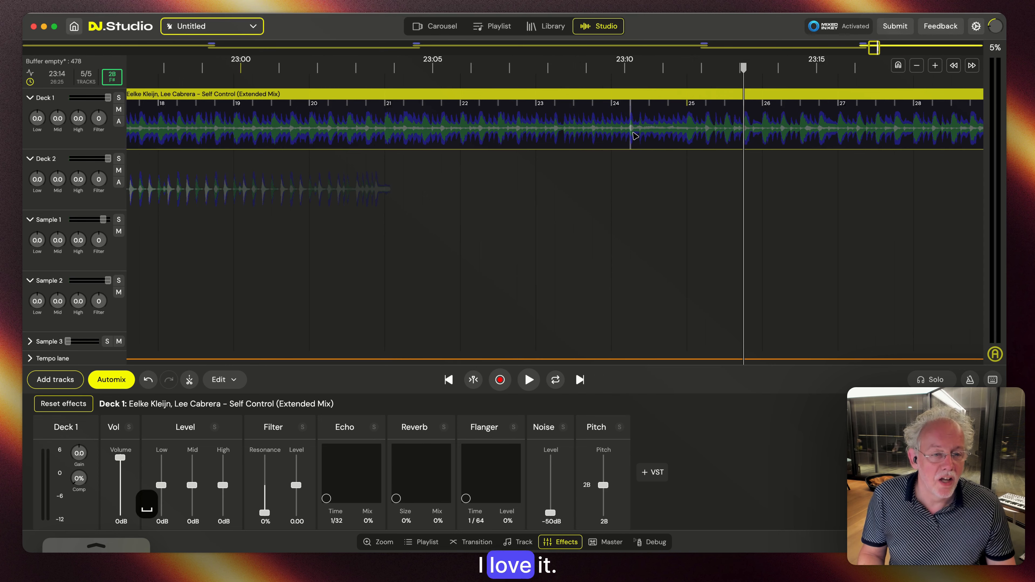
{"action": "left_click", "coordinate": [607, 132]}
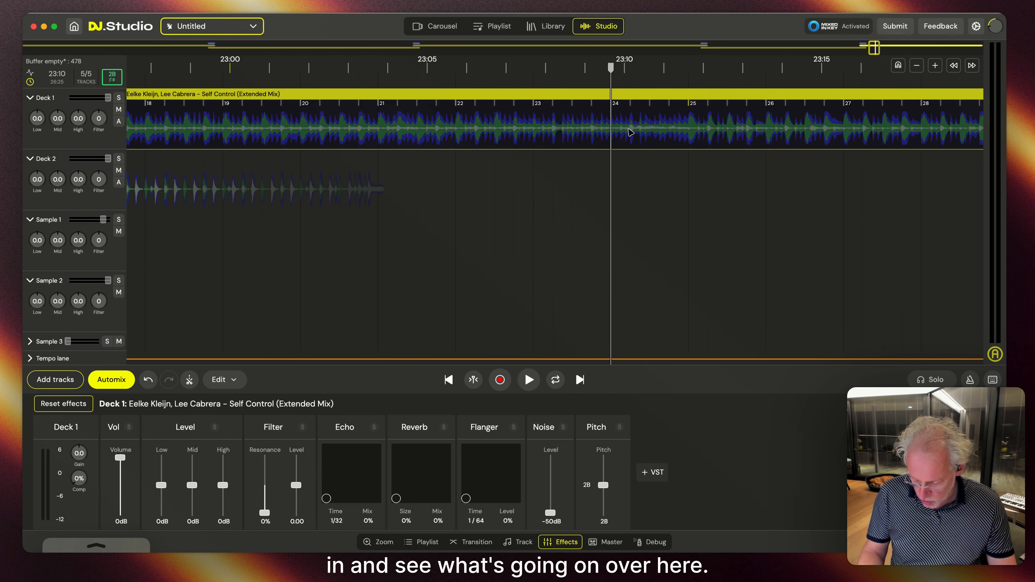
{"action": "key", "text": "z"}
{"action": "key", "text": "space"}
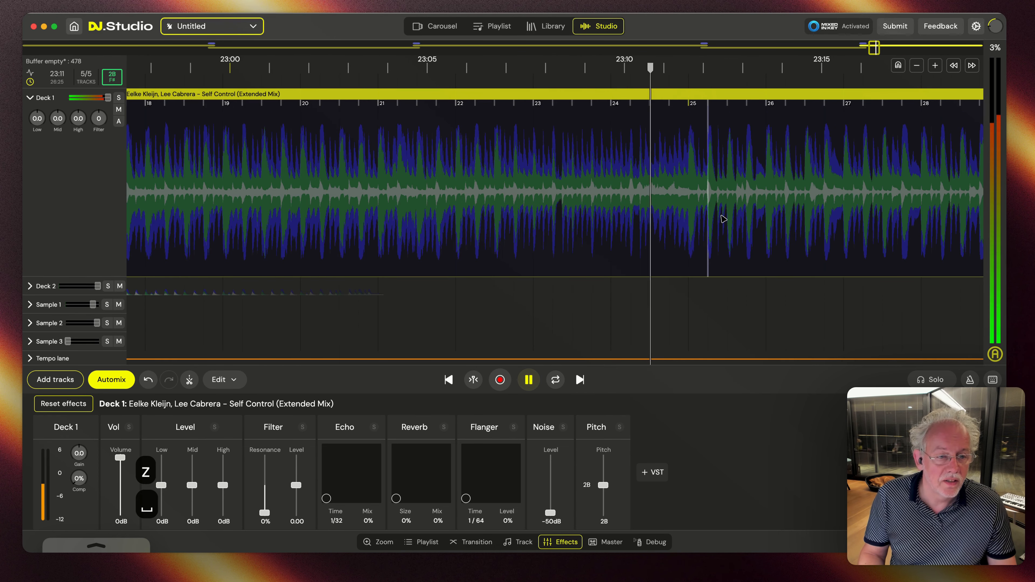
{"action": "key", "text": "space"}
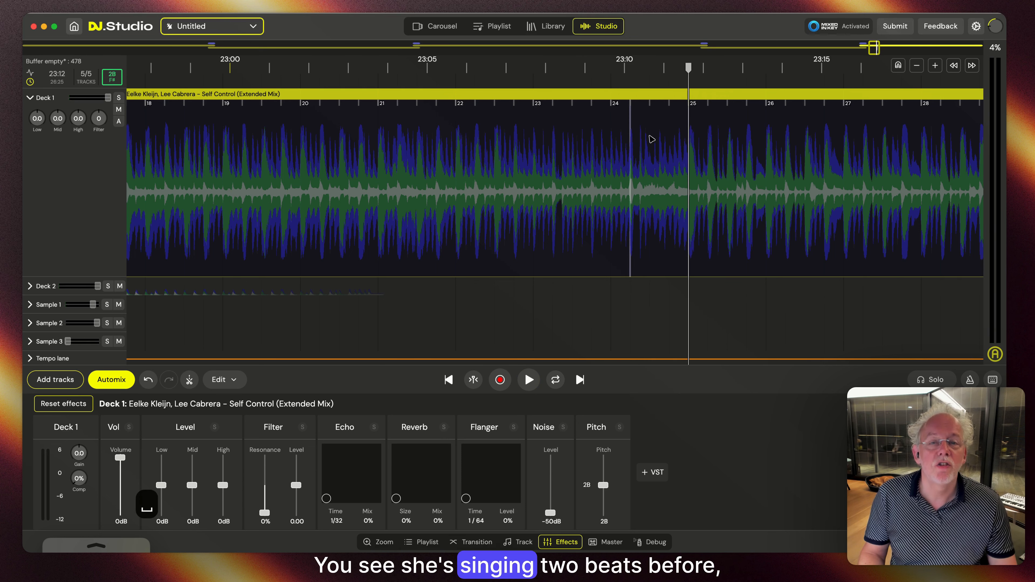
Select the Self Control section on Deck 1 from about 23:11 to 24:10 and copy its high-quality vocals to a sample lane.
{"action": "scroll", "coordinate": [651, 142], "scroll_direction": "down", "scroll_amount": 3}
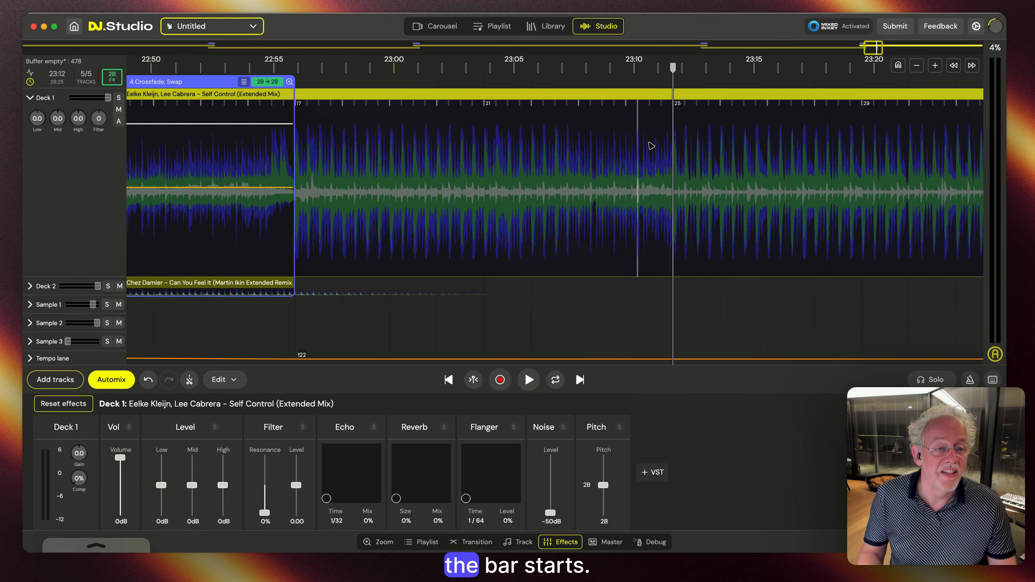
{"action": "scroll", "coordinate": [651, 147], "scroll_direction": "down", "scroll_amount": 2}
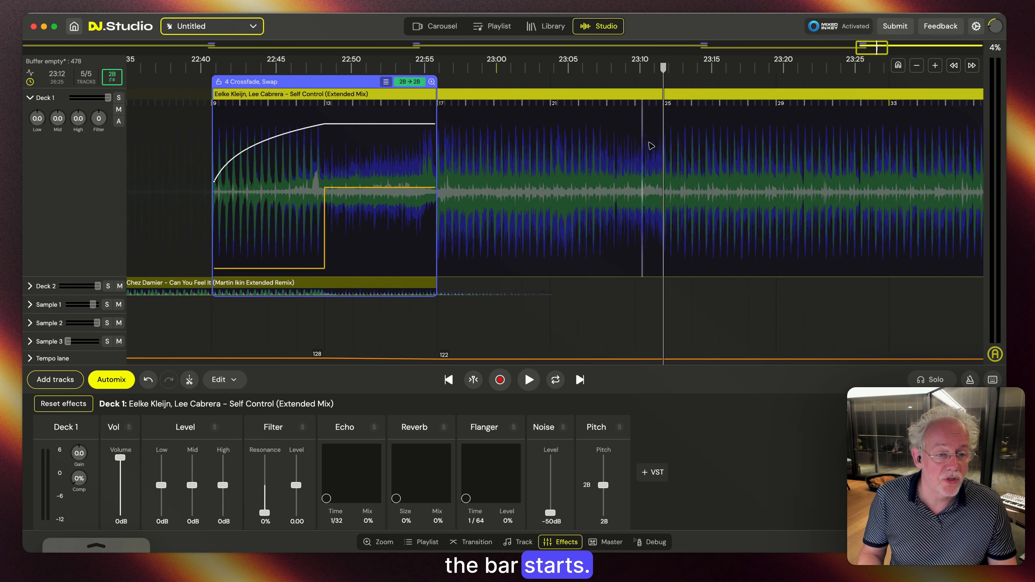
{"action": "scroll", "coordinate": [651, 146], "scroll_direction": "down", "scroll_amount": 2}
{"action": "left_click", "coordinate": [649, 142]}
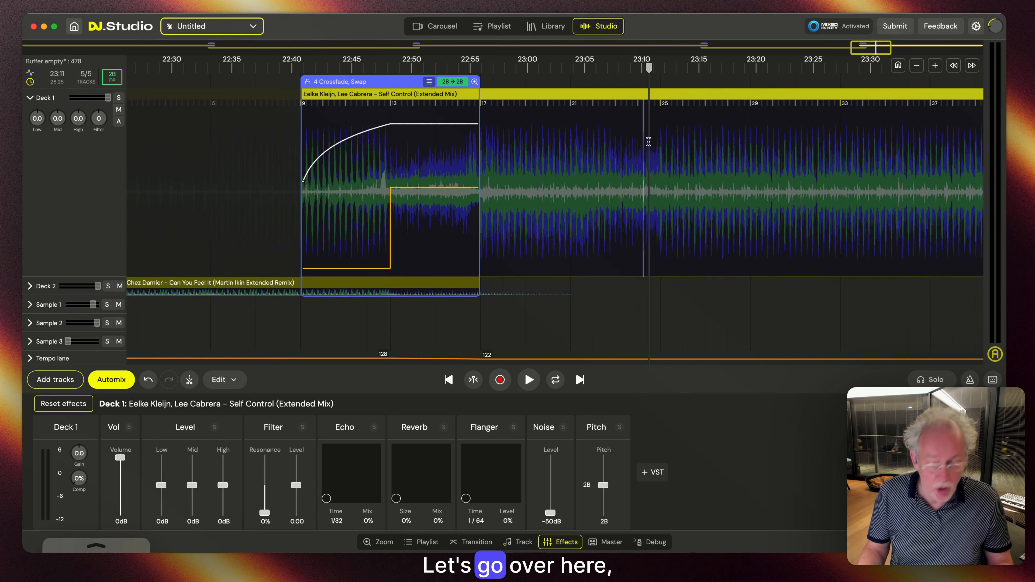
{"action": "key", "text": "shift+Right"}
{"action": "key", "text": "shift+Right"}
{"action": "key", "text": "shift+Right"}
{"action": "key", "text": "shift+Right"}
{"action": "key", "text": "shift+Right"}
{"action": "key", "text": "shift+Right"}
{"action": "key", "text": "shift+Right"}
{"action": "key", "text": "shift+Right"}
{"action": "key", "text": "shift+Right"}
{"action": "key", "text": "shift+Right"}
{"action": "key", "text": "shift+Right"}
{"action": "key", "text": "shift+Right"}
{"action": "key", "text": "shift+Right"}
{"action": "key", "text": "shift+Right"}
{"action": "key", "text": "shift+Right"}
{"action": "key", "text": "shift+Right"}
{"action": "key", "text": "shift+Right"}
{"action": "key", "text": "shift+Right"}
{"action": "key", "text": "shift+Right"}
{"action": "key", "text": "shift+Right"}
{"action": "key", "text": "shift+Right"}
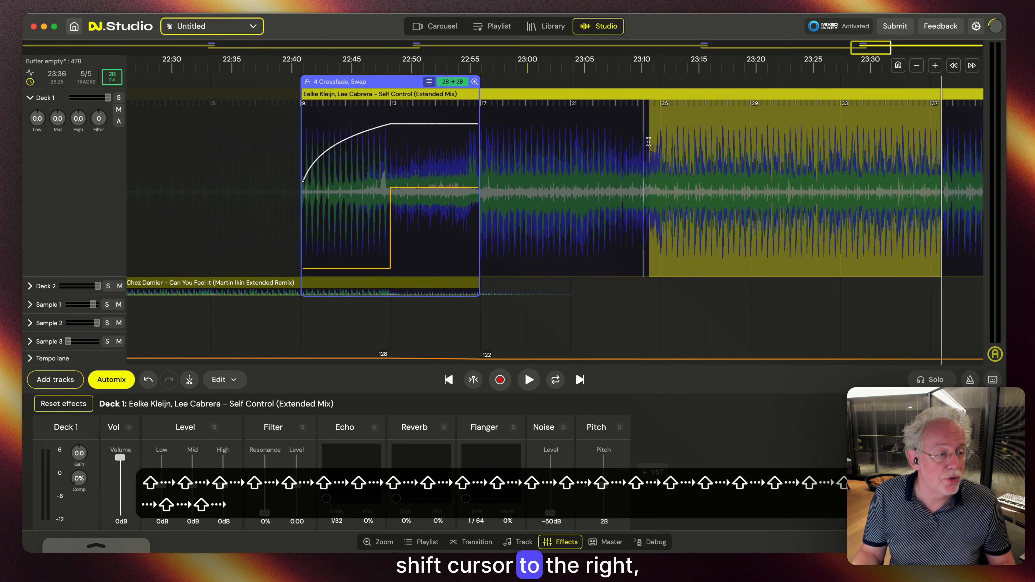
{"action": "key", "text": "shift+Right"}
{"action": "key", "text": "shift+Right"}
{"action": "key", "text": "shift+Right"}
{"action": "key", "text": "shift+Right"}
{"action": "key", "text": "shift+Right"}
{"action": "key", "text": "shift+Right"}
{"action": "key", "text": "shift+Right"}
{"action": "key", "text": "shift+Right"}
{"action": "key", "text": "shift+Right"}
{"action": "key", "text": "shift+Right"}
{"action": "key", "text": "shift+Right"}
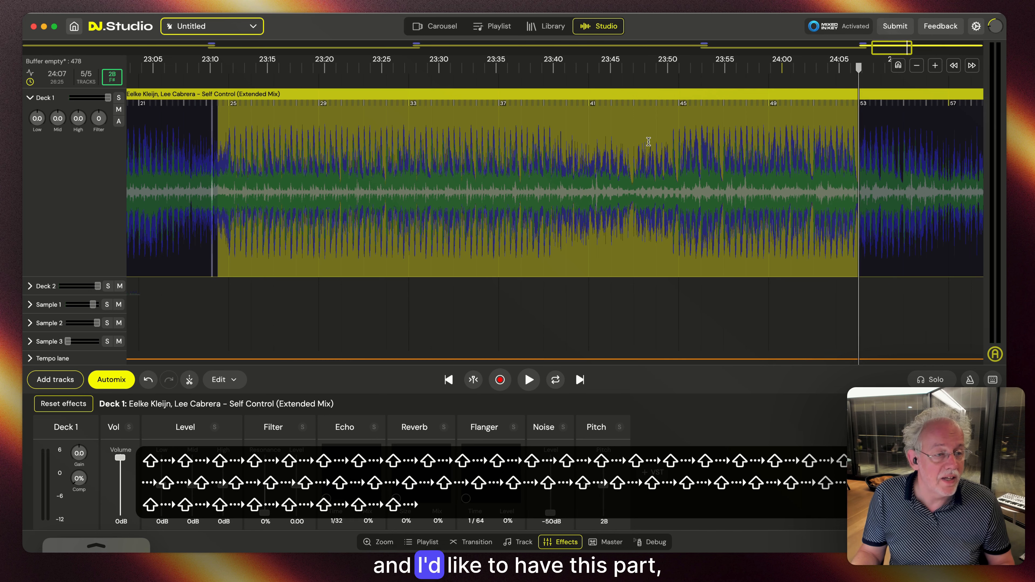
{"action": "right_click", "coordinate": [438, 180]}
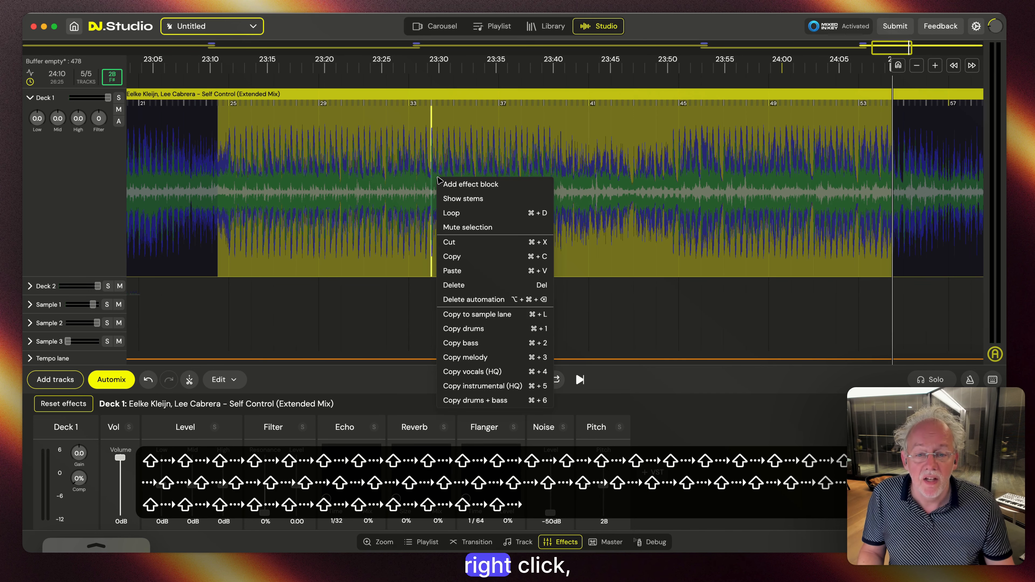
{"action": "left_click", "coordinate": [470, 370]}
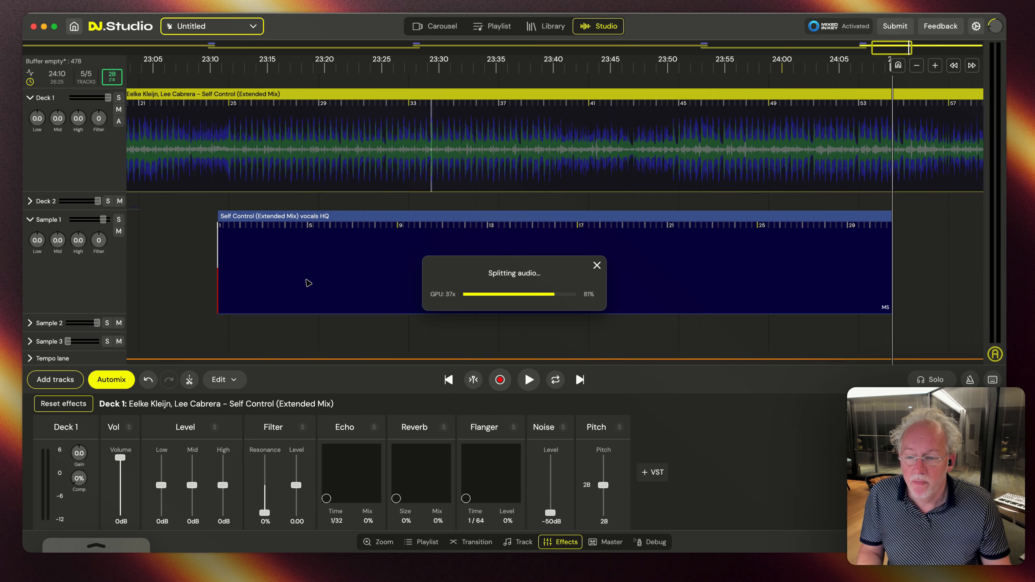
Solo the extracted Self Control vocals sample and listen to it from just before its start.
{"action": "left_click", "coordinate": [229, 293]}
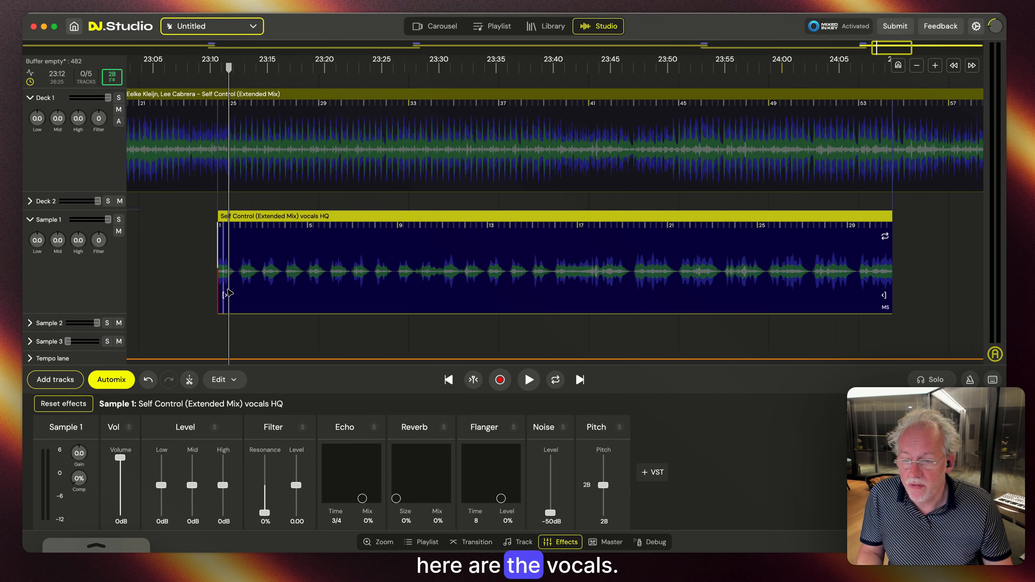
{"action": "key", "text": "s"}
{"action": "left_click", "coordinate": [212, 289]}
{"action": "key", "text": "space"}
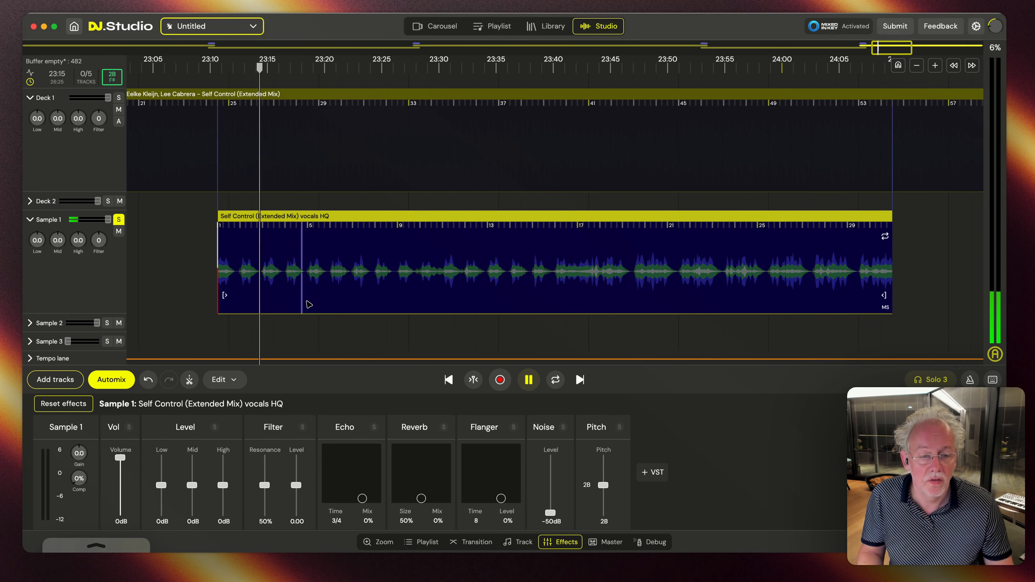
Set the Self Control vocals sample's reverb to 60% size and 40% mix, then stop playback.
{"action": "key", "text": "s"}
{"action": "left_click_drag", "start_coordinate": [434, 497], "coordinate": [426, 478]}
{"action": "key", "text": "space"}
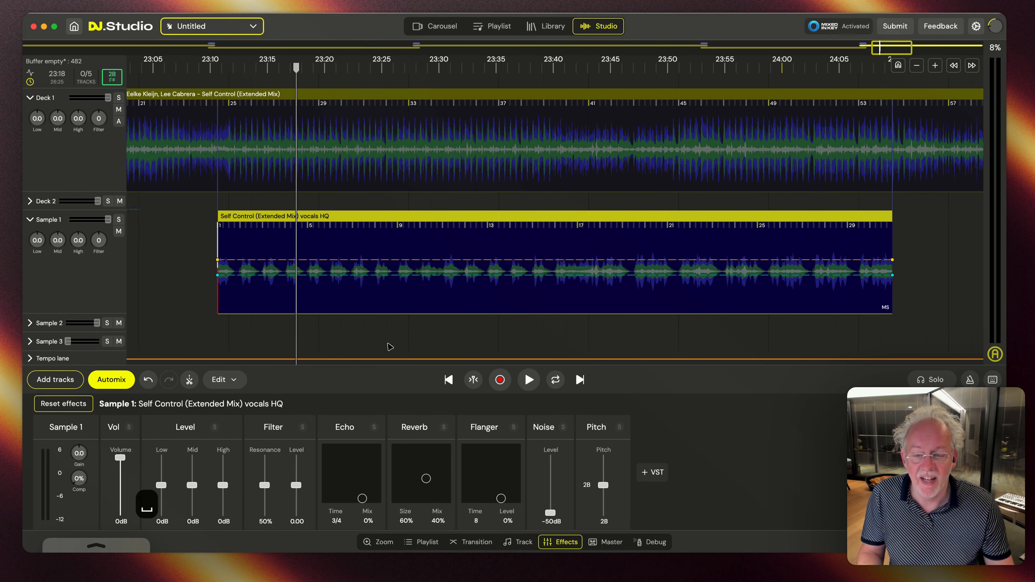
Move the Self Control vocals sample to the Sample 2 lane, starting at about 21:31 near the second Give It Up drums clip.
{"action": "scroll", "coordinate": [393, 339], "scroll_direction": "down", "scroll_amount": 10}
{"action": "key", "text": "s"}
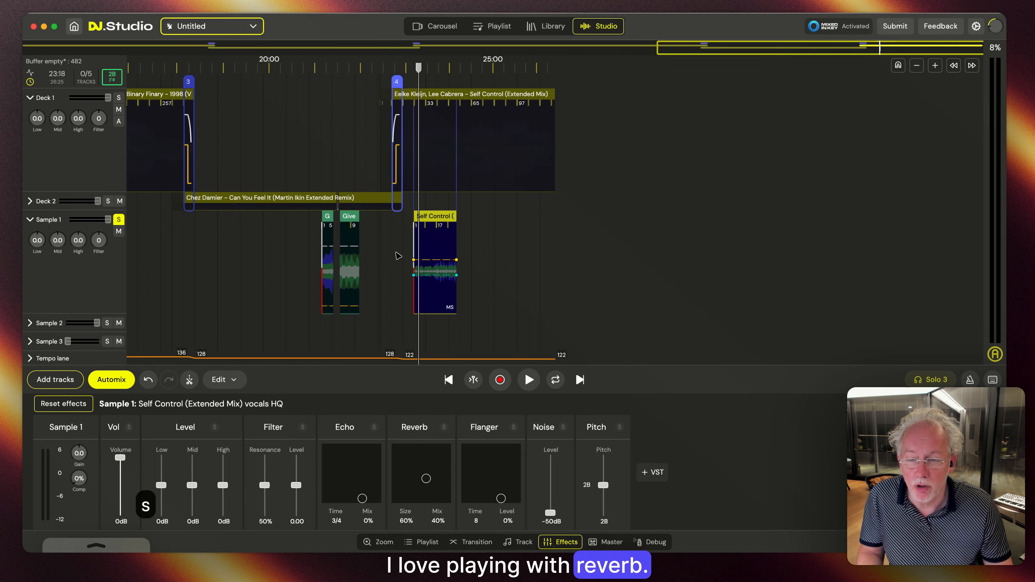
{"action": "scroll", "coordinate": [363, 278], "scroll_direction": "up", "scroll_amount": 10}
{"action": "left_click_drag", "start_coordinate": [639, 184], "coordinate": [328, 322]}
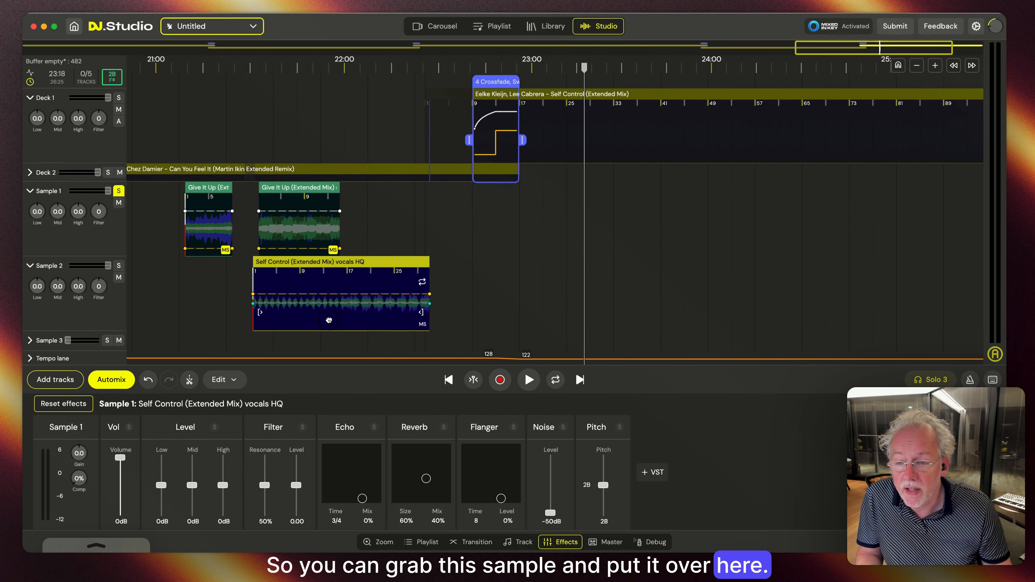
Expand the Deck 2 lane, enlarge the timeline area and turn off solo so all lanes are audible.
{"action": "left_click", "coordinate": [30, 173]}
{"action": "left_click", "coordinate": [383, 541]}
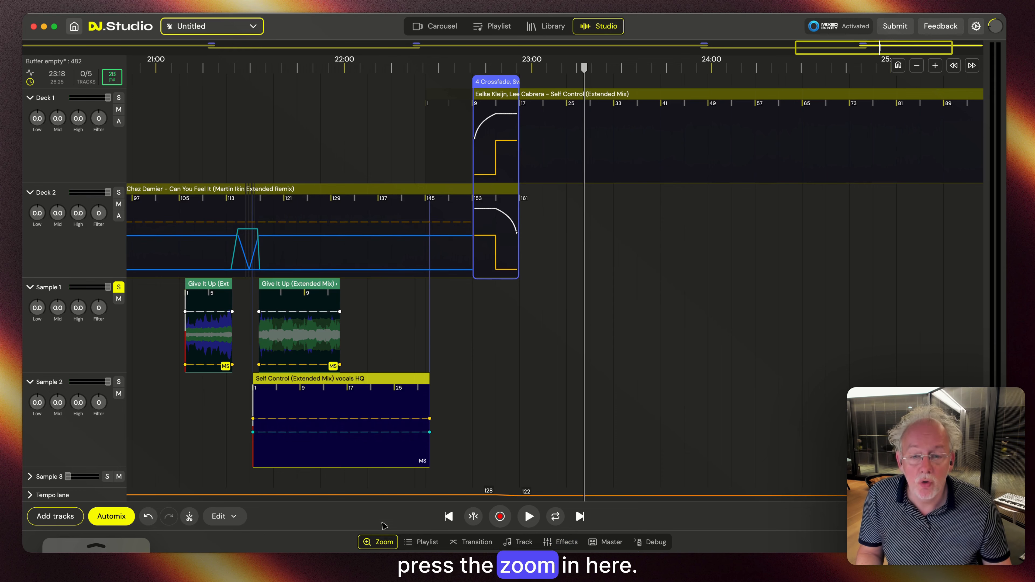
{"action": "key", "text": "s"}
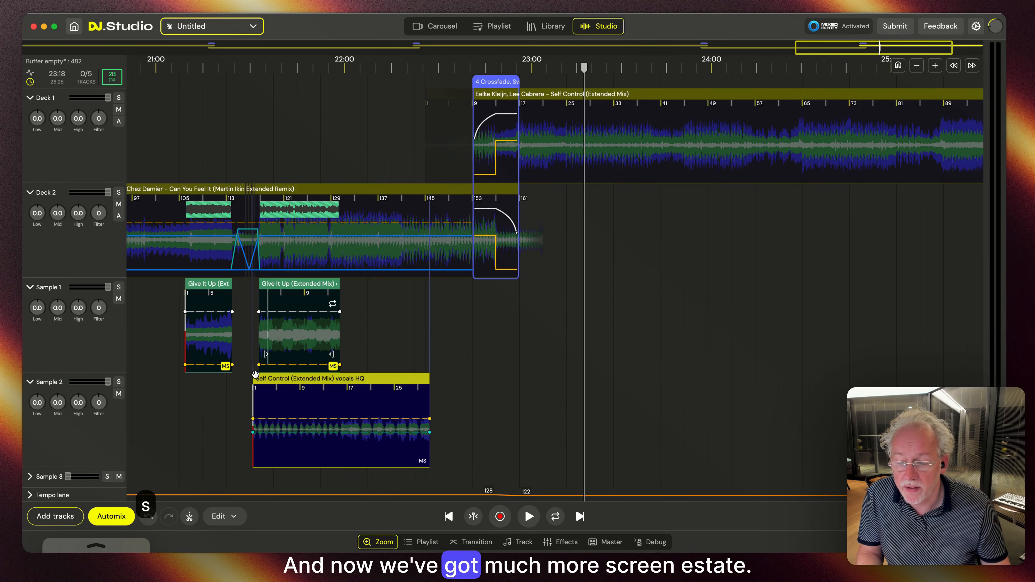
Shift the Self Control vocals to start at about 21:32, two beats before the second drums clip's first bar, and listen to the alignment.
{"action": "scroll", "coordinate": [253, 377], "scroll_direction": "up", "scroll_amount": 10}
{"action": "left_click_drag", "start_coordinate": [294, 378], "coordinate": [367, 379]}
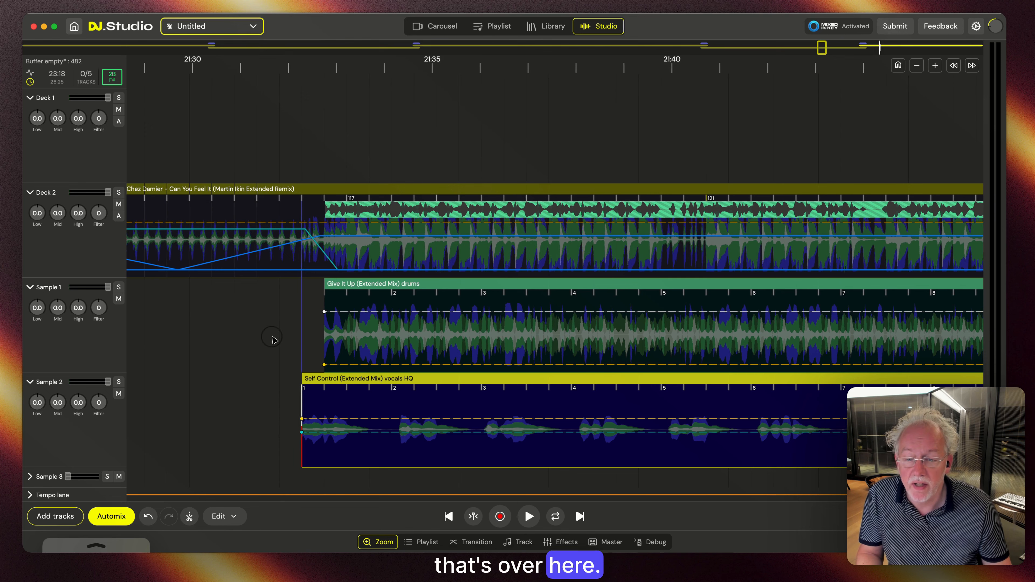
{"action": "key", "text": "space"}
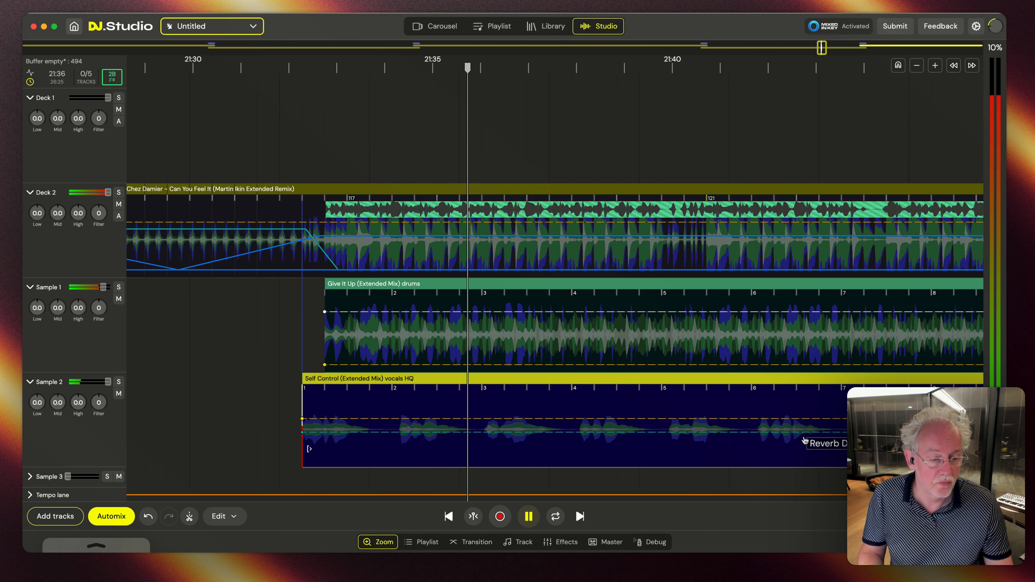
{"action": "scroll", "coordinate": [690, 392], "scroll_direction": "up", "scroll_amount": 5}
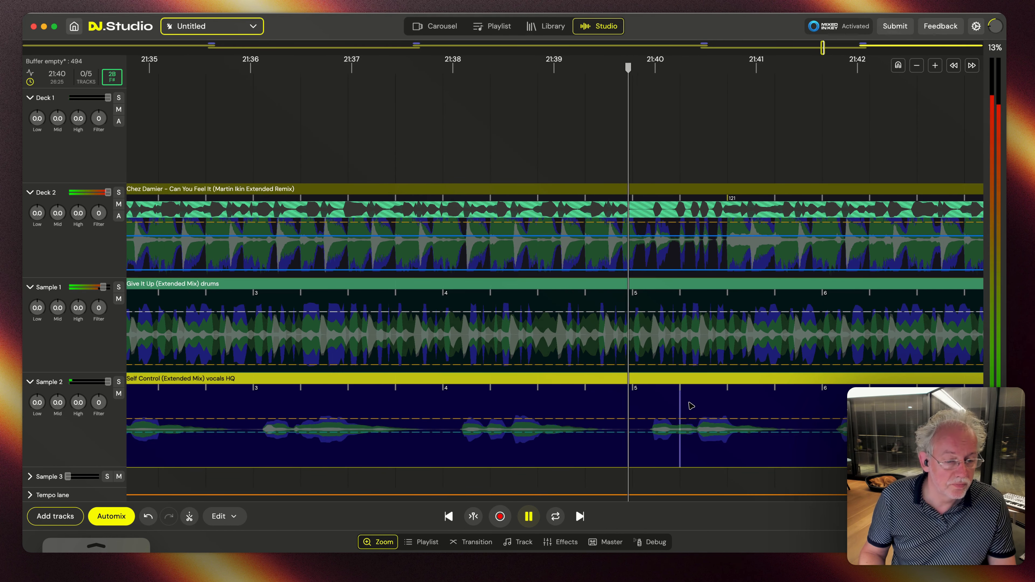
{"action": "scroll", "coordinate": [635, 408], "scroll_direction": "down", "scroll_amount": 8}
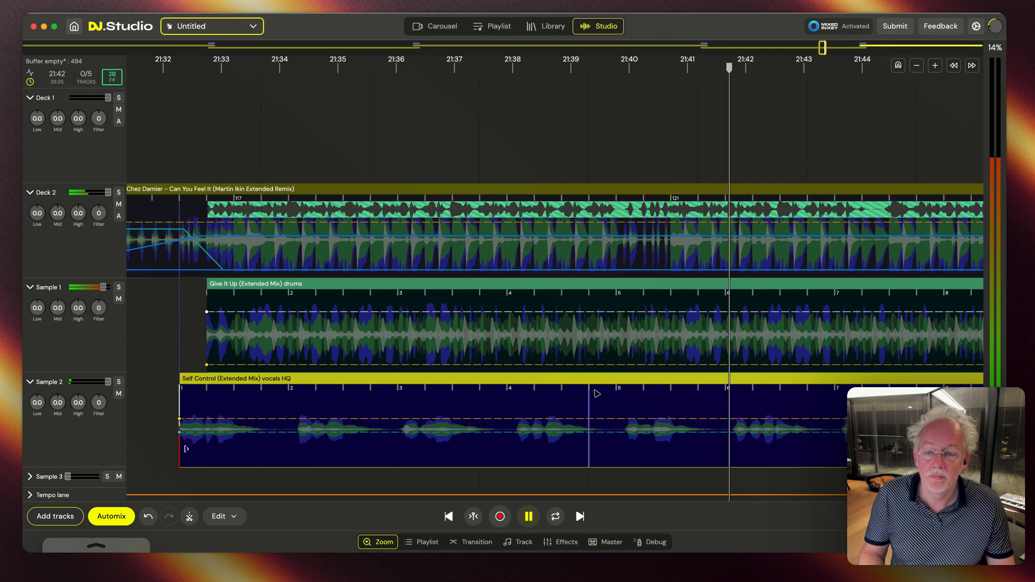
{"action": "key", "text": "space"}
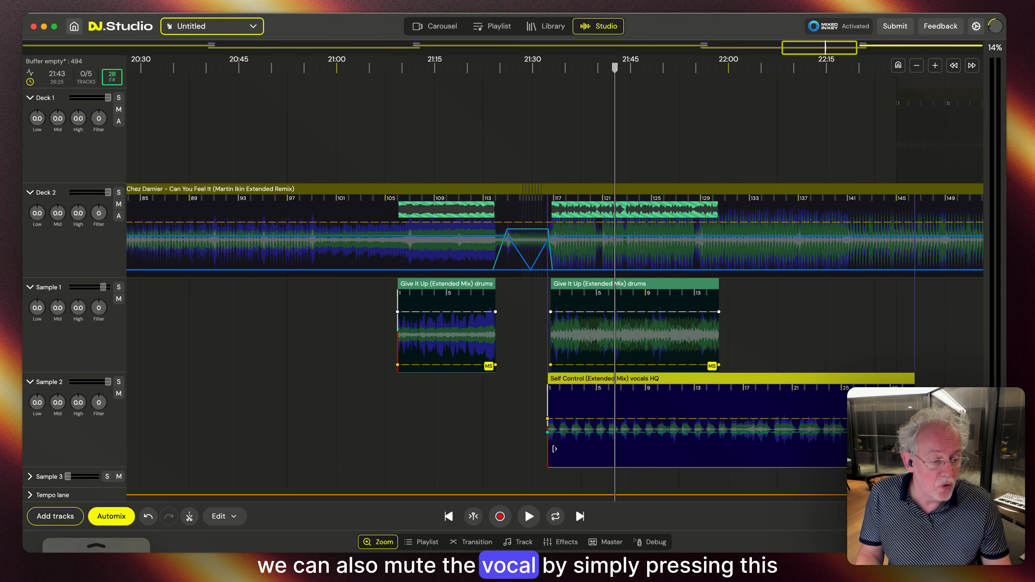
Mute the Deck 2 vocals beneath the Self Control vocals sample and listen to the combination.
{"action": "key", "text": "v"}
{"action": "key", "text": "space"}
{"action": "scroll", "coordinate": [602, 453], "scroll_direction": "up", "scroll_amount": 3}
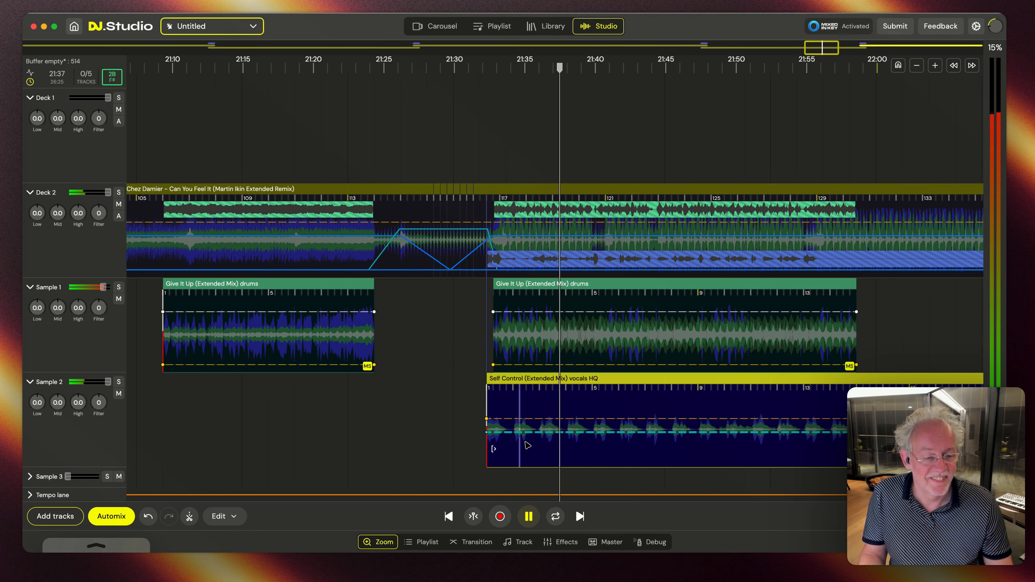
{"action": "scroll", "coordinate": [515, 424], "scroll_direction": "down", "scroll_amount": 2}
{"action": "scroll", "coordinate": [515, 424], "scroll_direction": "down", "scroll_amount": 5}
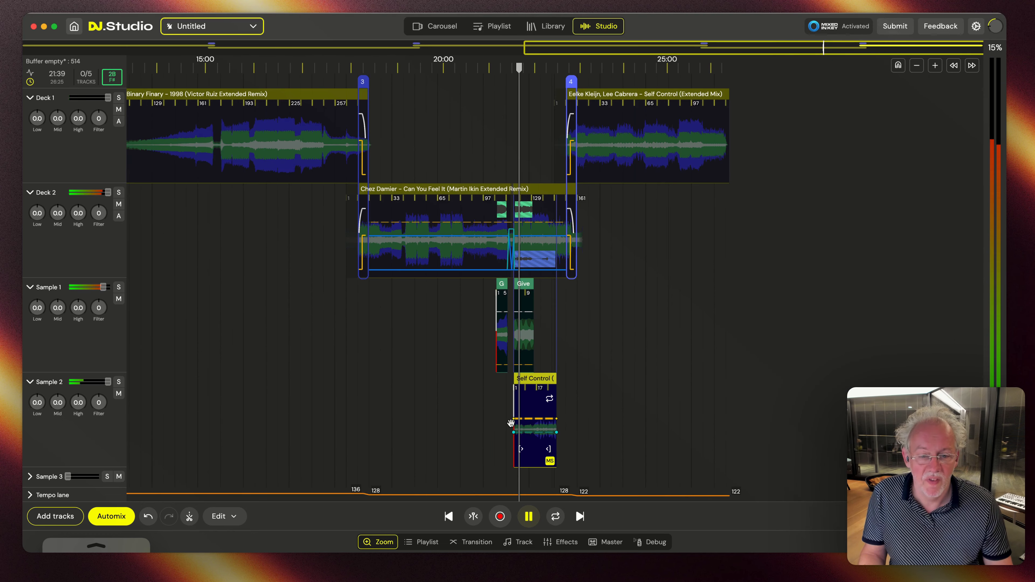
{"action": "key", "text": "space"}
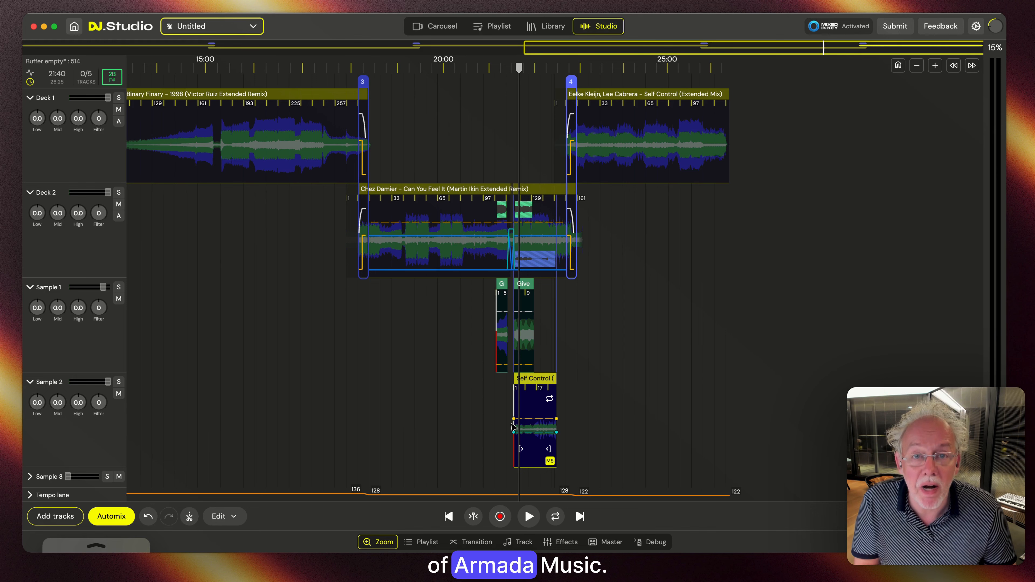
Save the project under the name "My super duper mashup".
{"action": "left_click", "coordinate": [237, 27]}
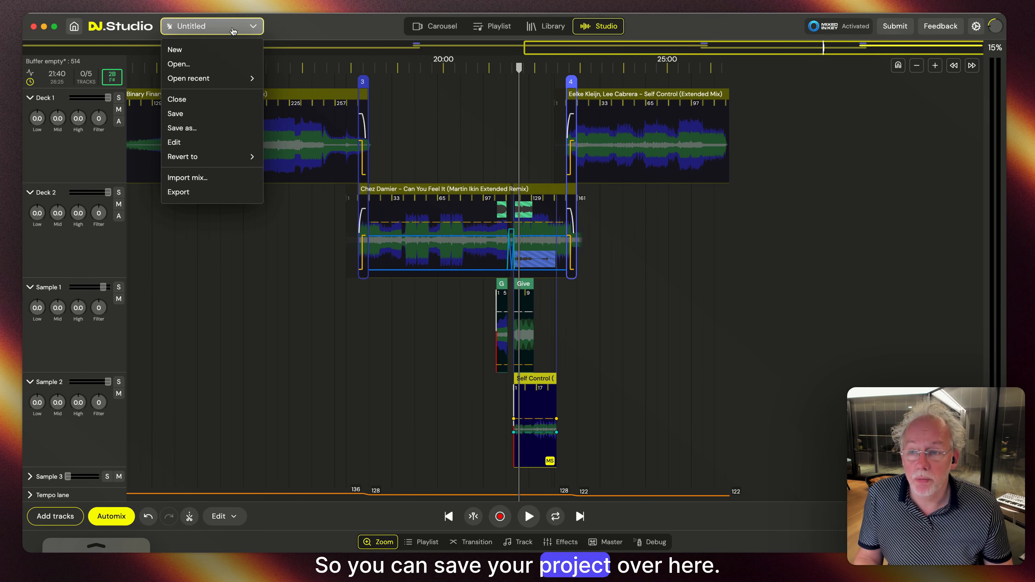
{"action": "left_click", "coordinate": [199, 112]}
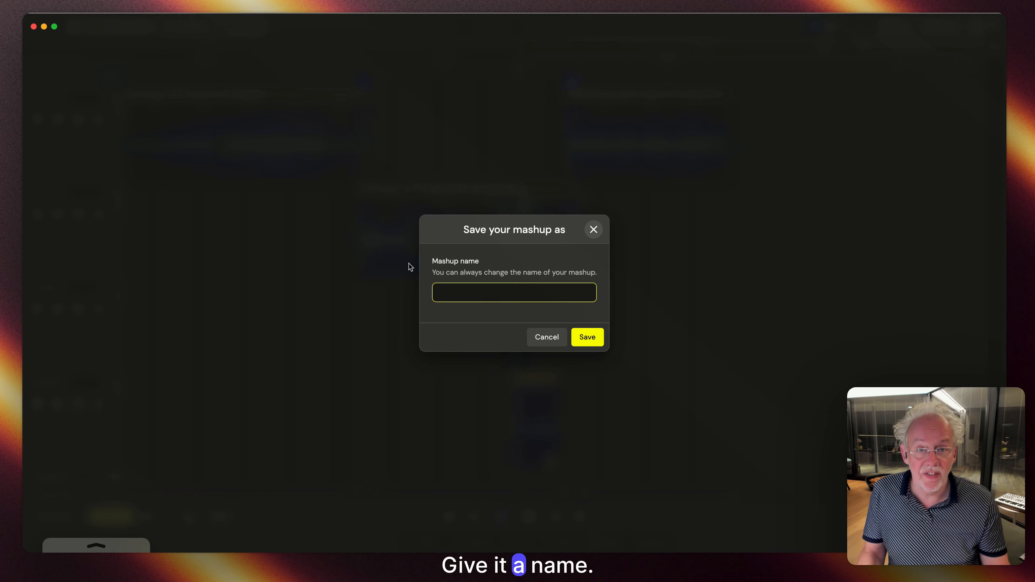
{"action": "type", "text": "My super "}
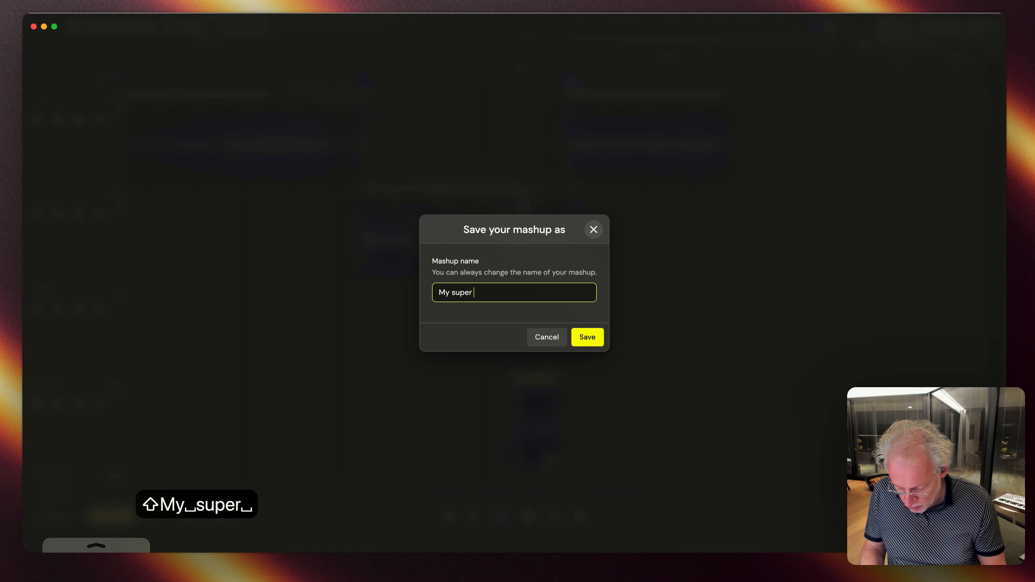
{"action": "type", "text": "duper mashup"}
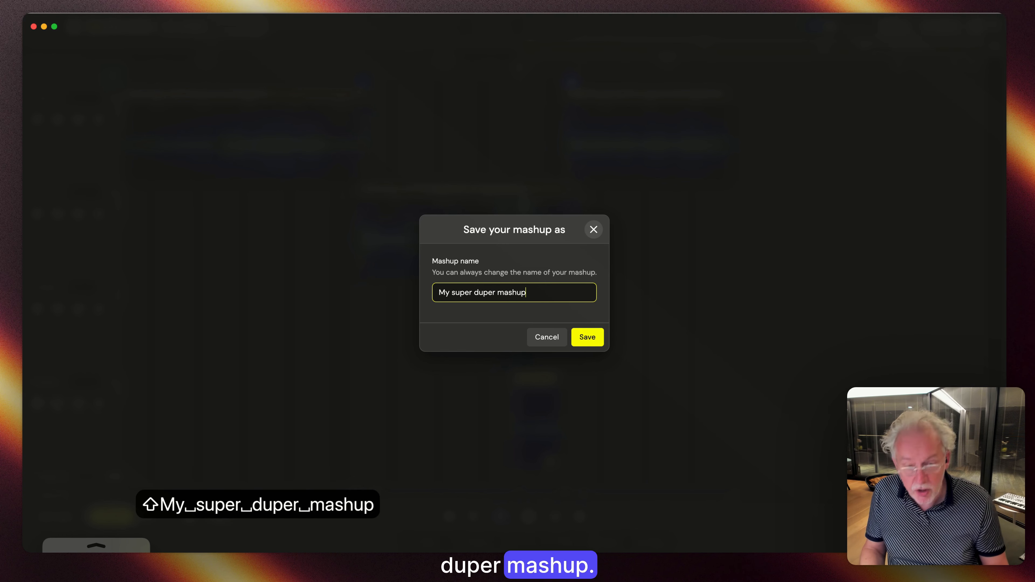
{"action": "key", "text": "Return"}
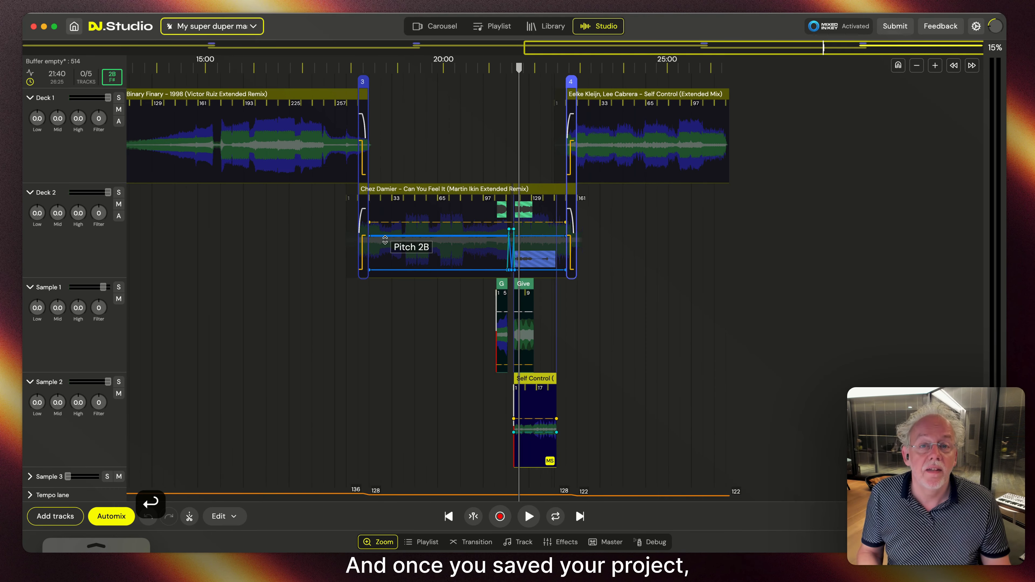
Try to submit the saved mashup to the contest.
{"action": "left_click", "coordinate": [190, 29]}
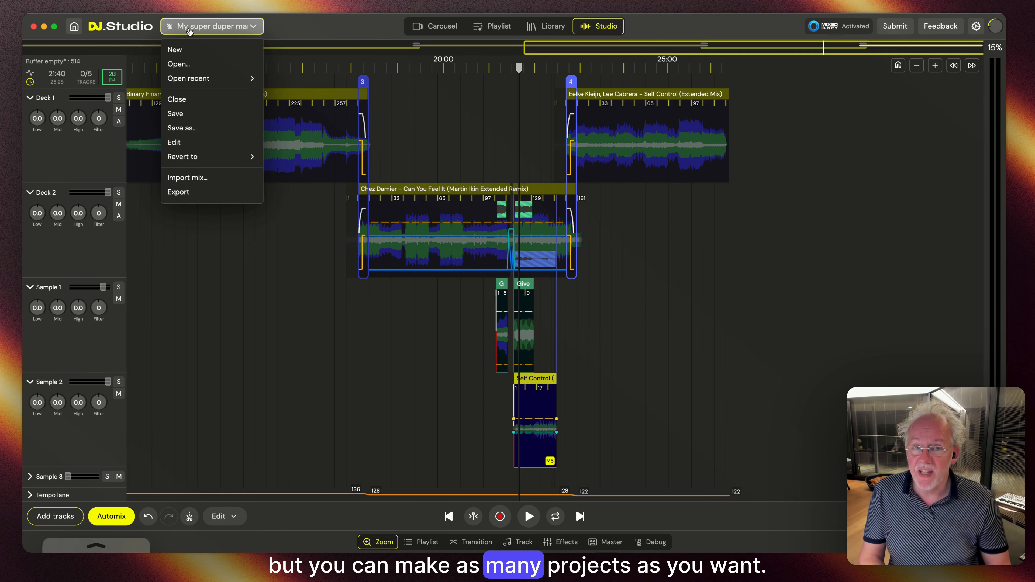
{"action": "left_click", "coordinate": [357, 296]}
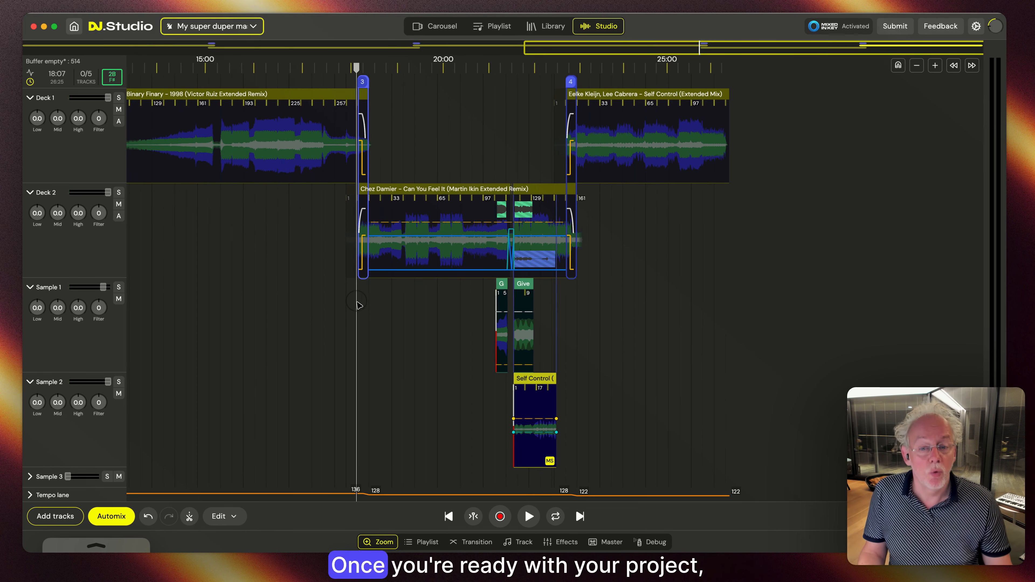
{"action": "left_click", "coordinate": [896, 28]}
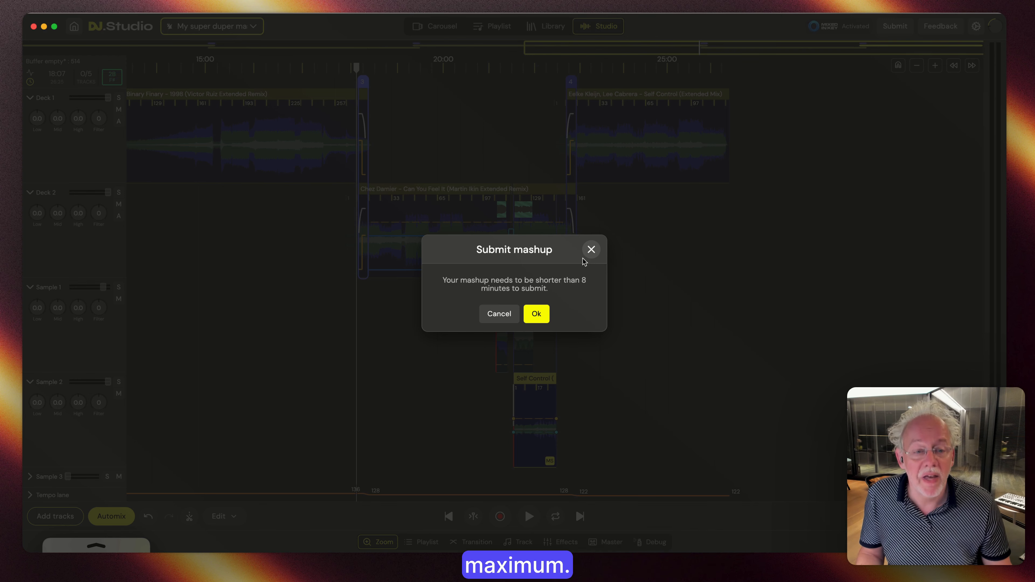
{"action": "left_click", "coordinate": [592, 251]}
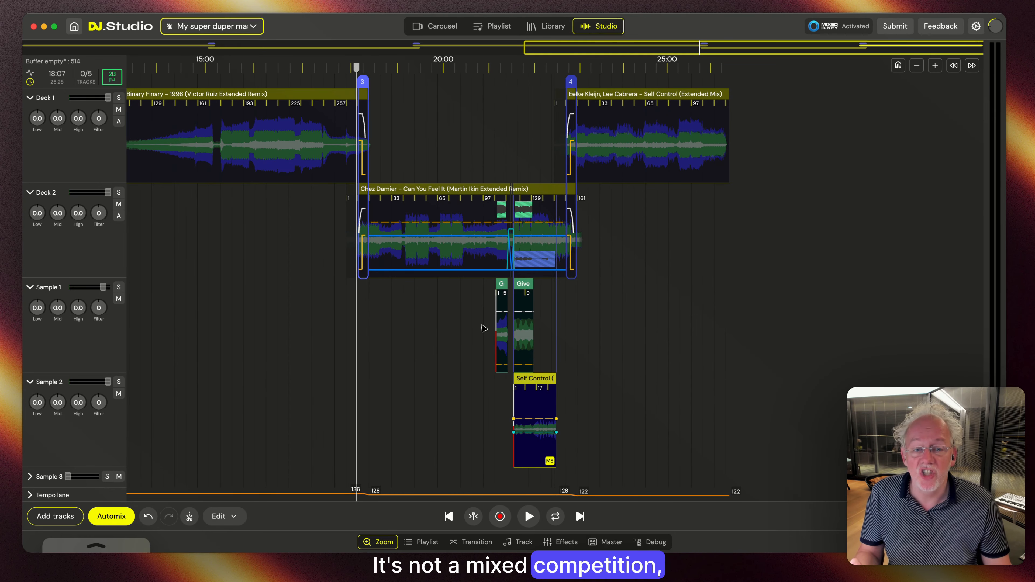
Delete the remainder of Self Control on Deck 1 from about 24:03 to the end of the track.
{"action": "left_click", "coordinate": [395, 343]}
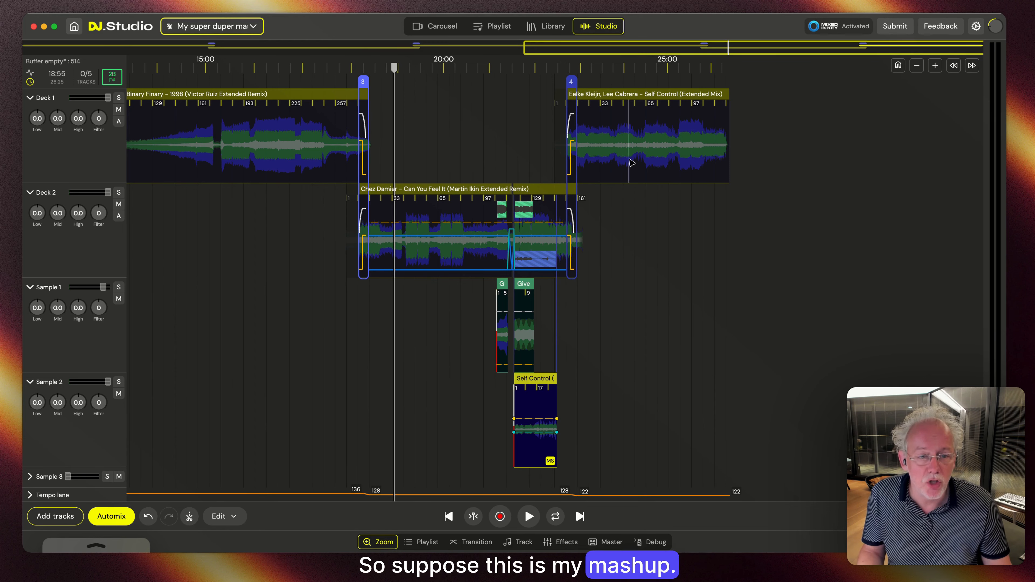
{"action": "left_click_drag", "start_coordinate": [627, 157], "coordinate": [739, 154]}
{"action": "right_click", "coordinate": [739, 155]}
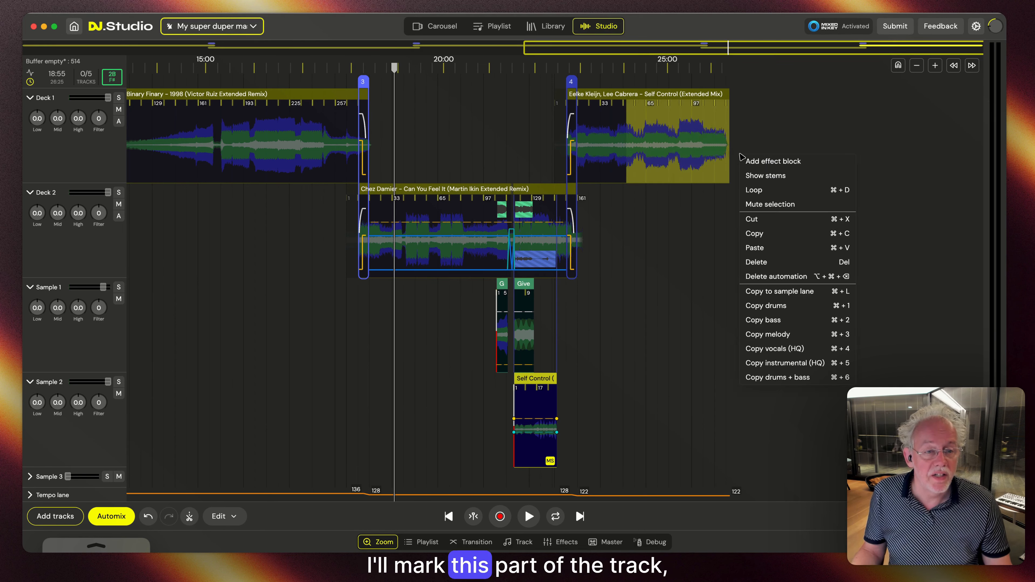
{"action": "key", "text": "Delete"}
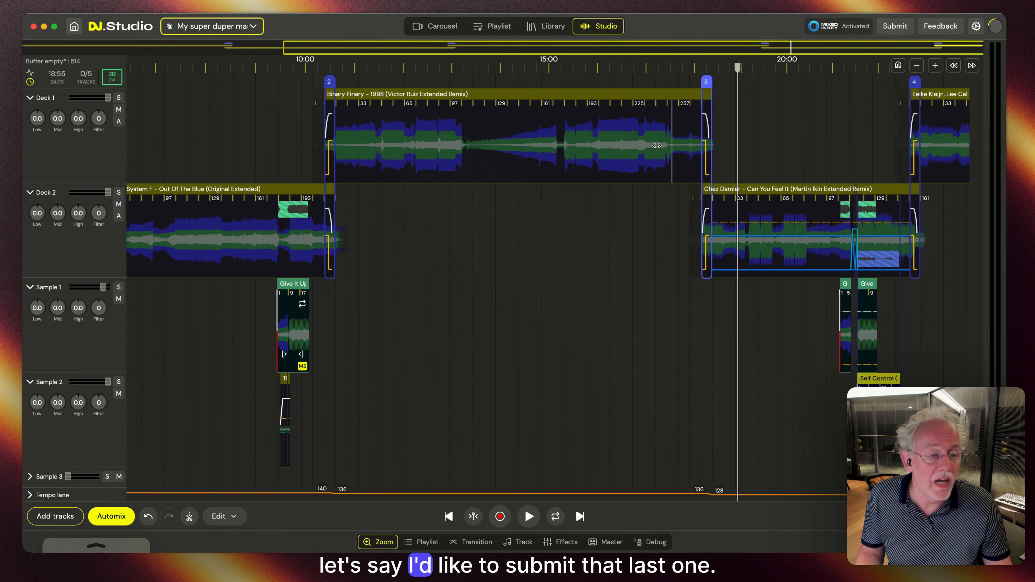
Remove the tracks Give It Up, Out Of The Blue and 1998 from the playlist, keeping Can You Feel It and Self Control.
{"action": "left_click", "coordinate": [482, 32]}
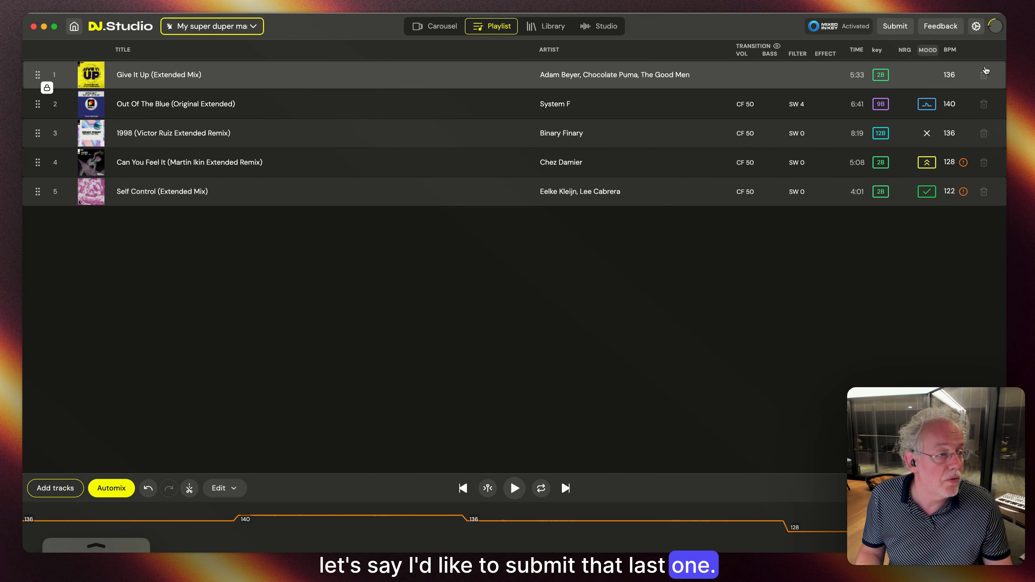
{"action": "left_click", "coordinate": [985, 75]}
{"action": "left_click", "coordinate": [984, 75]}
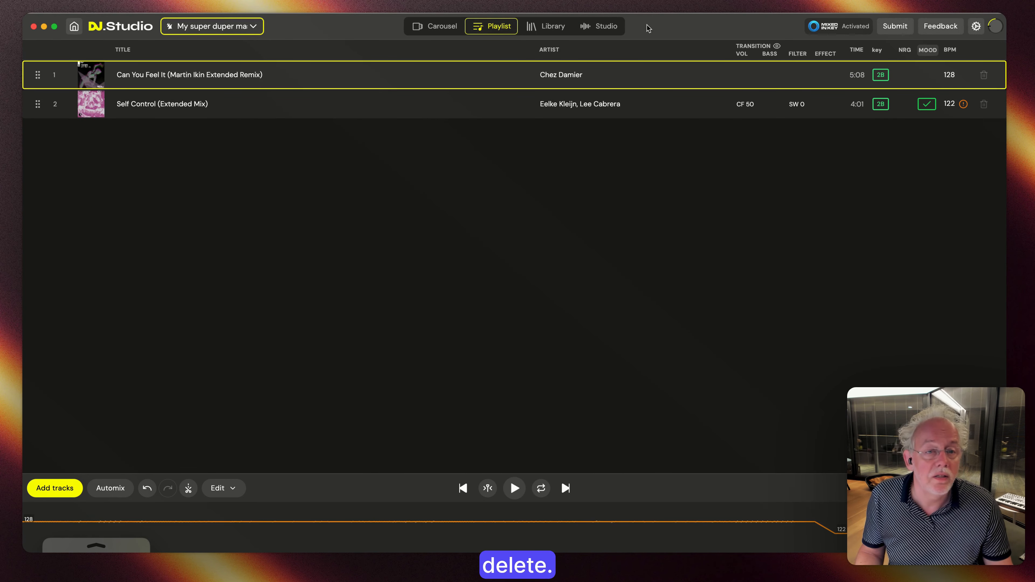
Review the shortened mashup on the studio timeline and save the project under its existing name.
{"action": "left_click", "coordinate": [612, 32]}
{"action": "scroll", "coordinate": [448, 186], "scroll_direction": "down", "scroll_amount": 3}
{"action": "left_click_drag", "start_coordinate": [673, 211], "coordinate": [411, 217]}
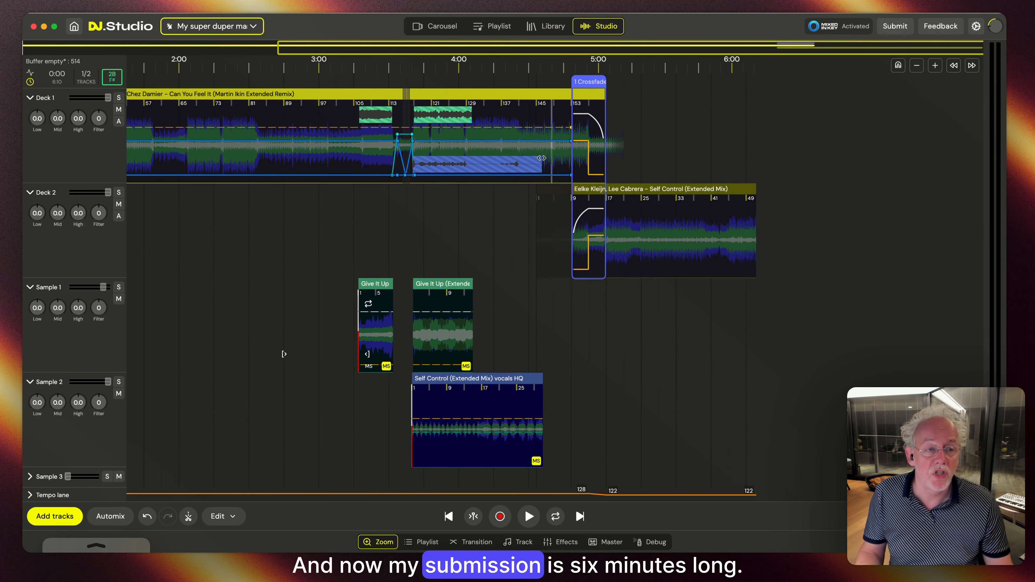
{"action": "left_click_drag", "start_coordinate": [294, 236], "coordinate": [580, 232]}
{"action": "left_click", "coordinate": [211, 25]}
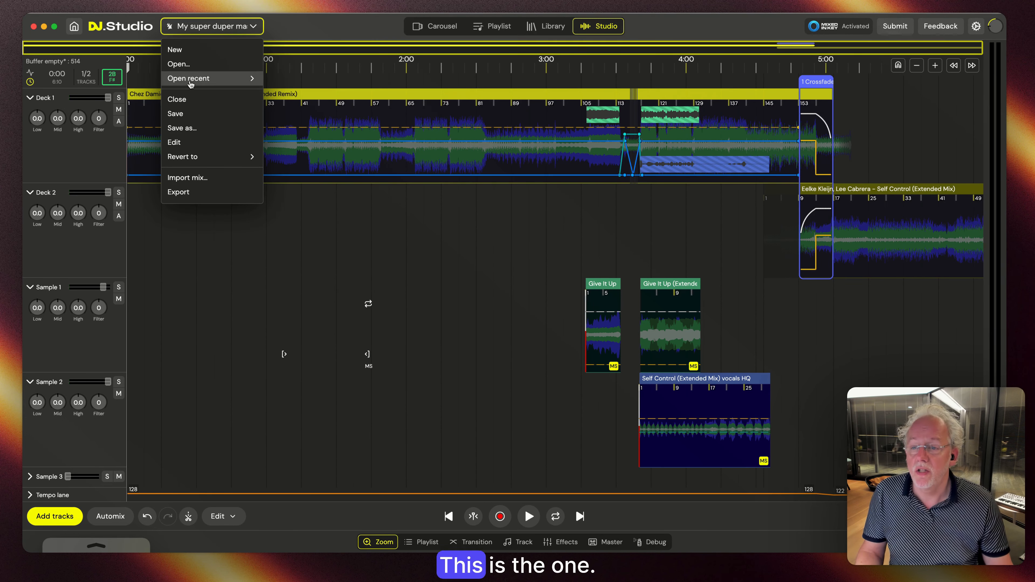
{"action": "left_click", "coordinate": [196, 118]}
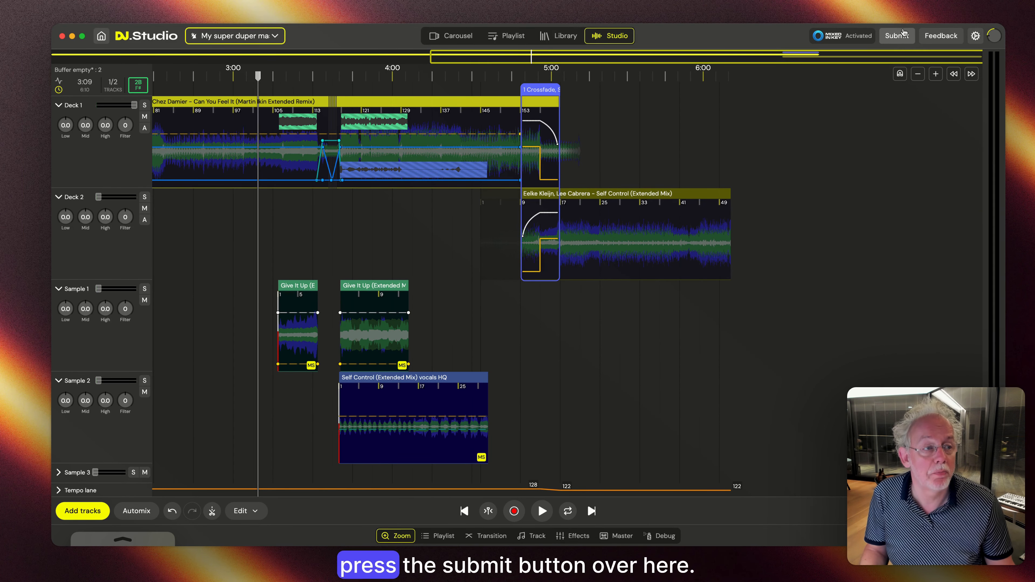
Submit the mashup titled "My super duper mashup" to the Armada University Mashup Contest, leaving the description empty, and close the submission notice.
{"action": "left_click", "coordinate": [898, 36]}
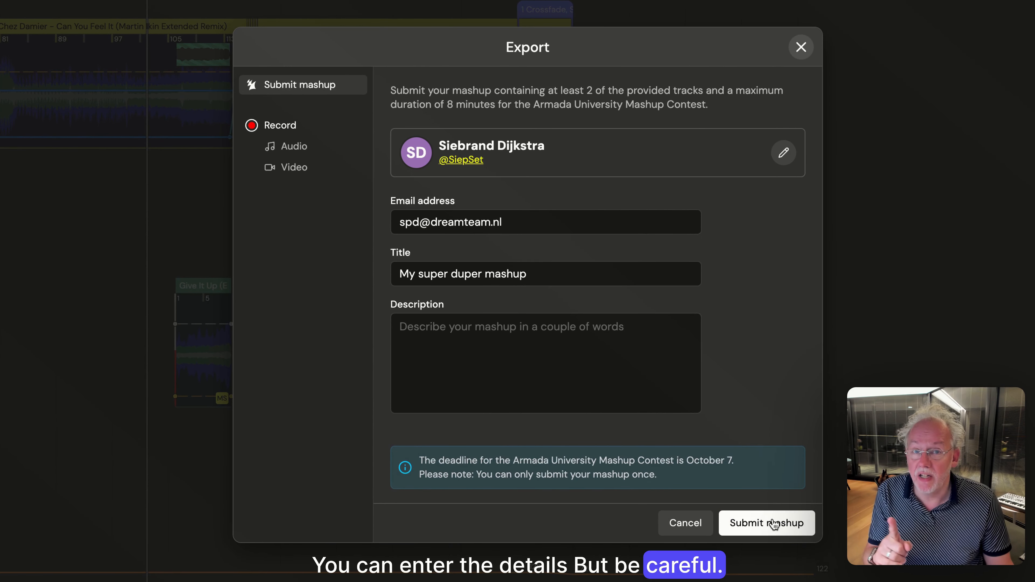
{"action": "left_click", "coordinate": [775, 524]}
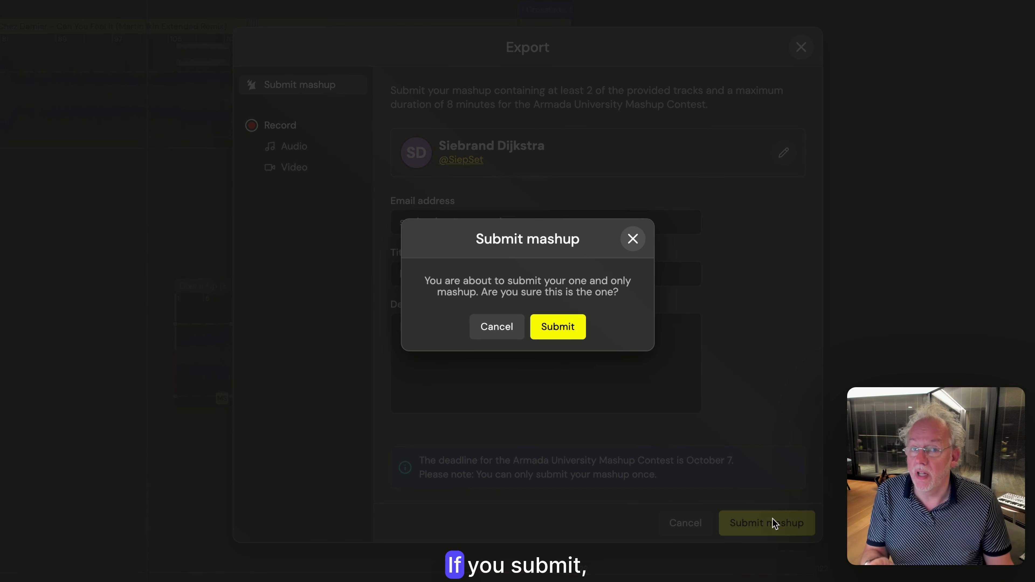
{"action": "left_click", "coordinate": [568, 329]}
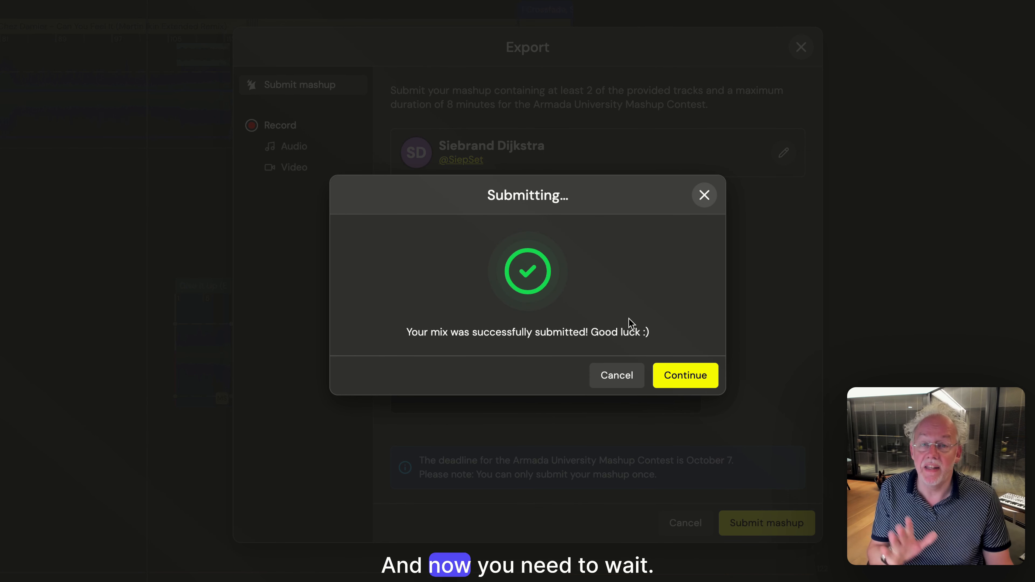
{"action": "left_click", "coordinate": [670, 374]}
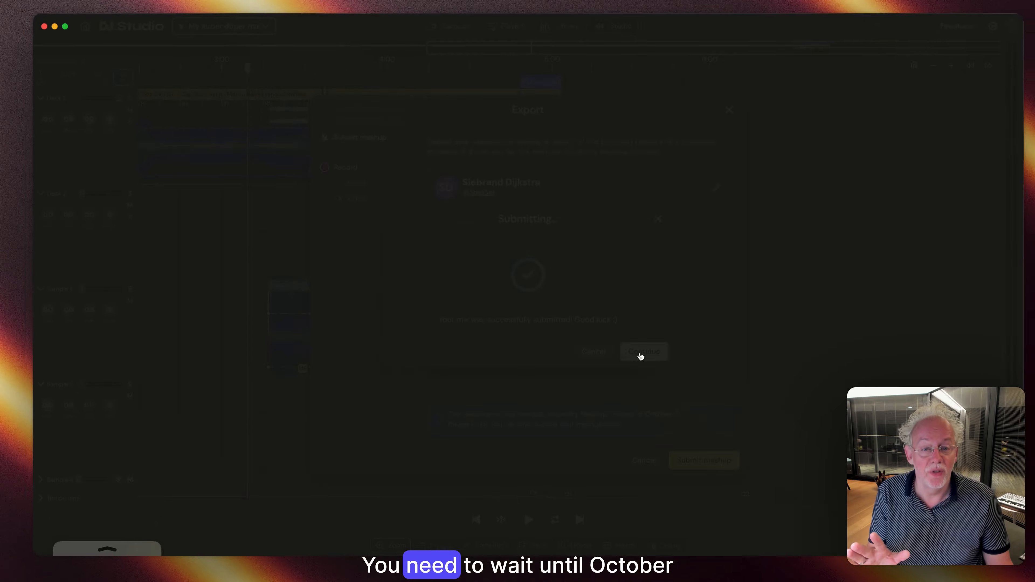